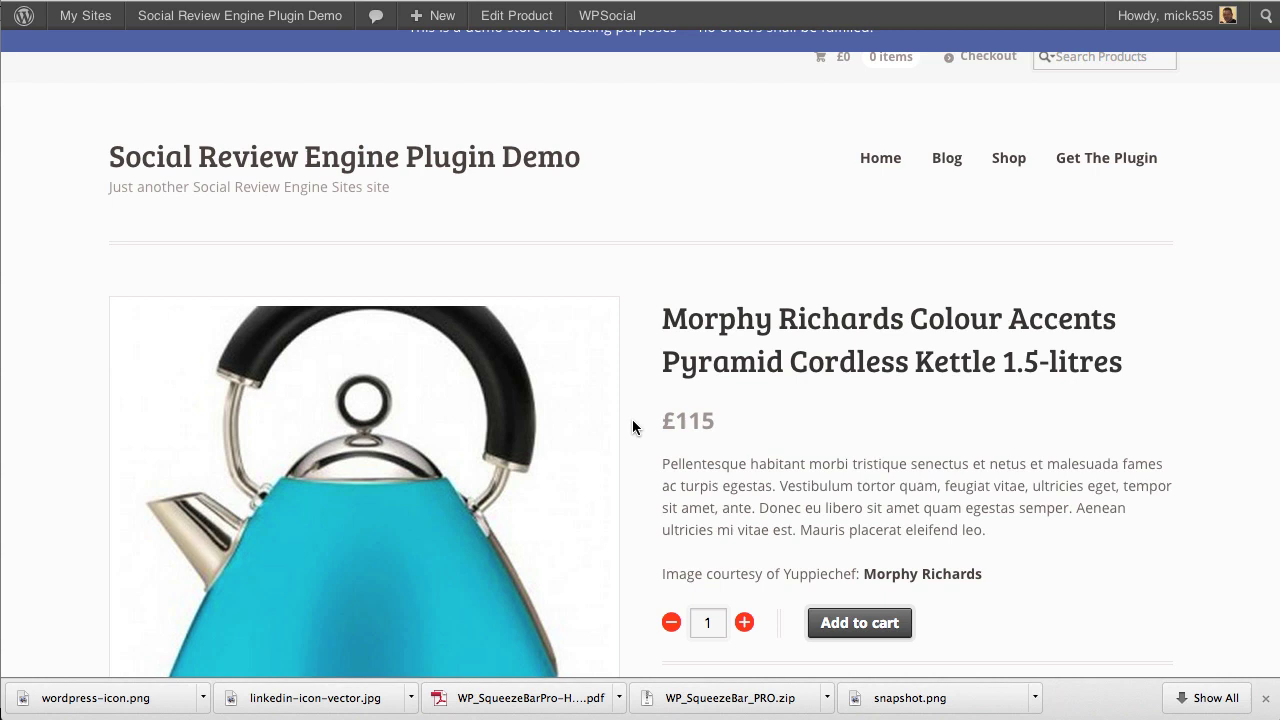
Step: Clear the sample text from the Facebook review box in the kettle's Leave a Review form
scroll(632, 421, "down", 8)
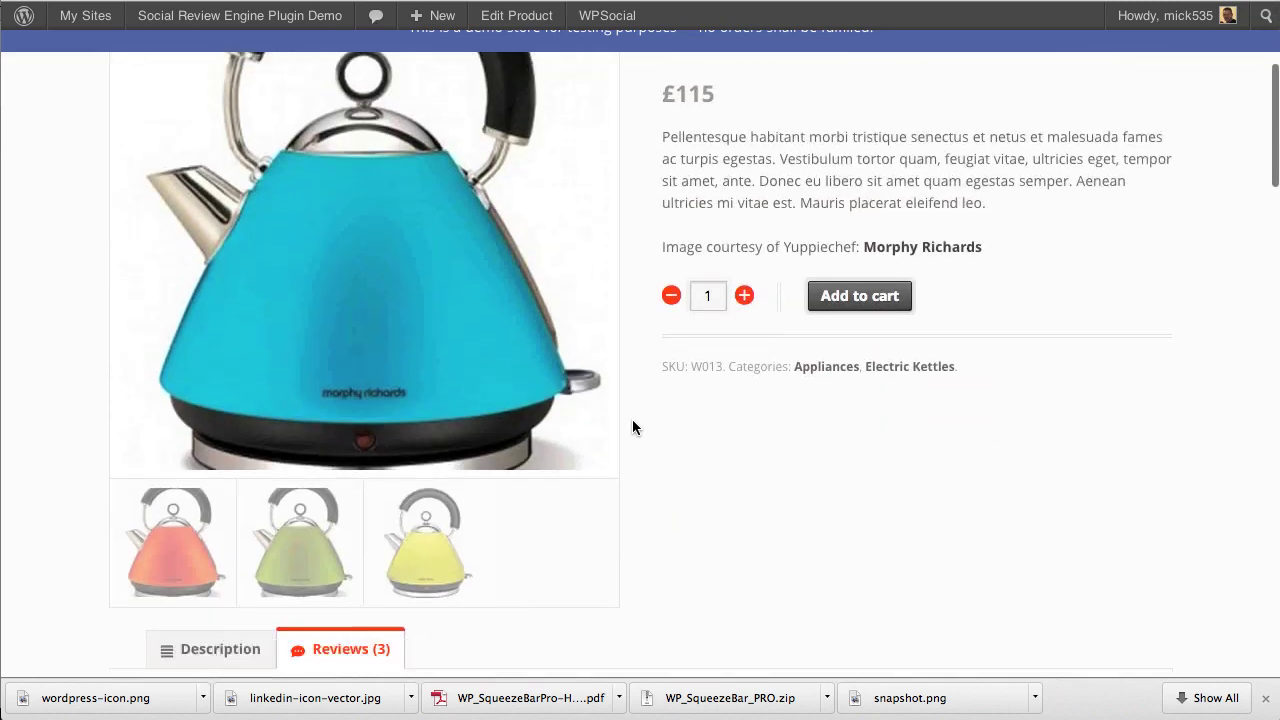
scroll(633, 422, "down", 3)
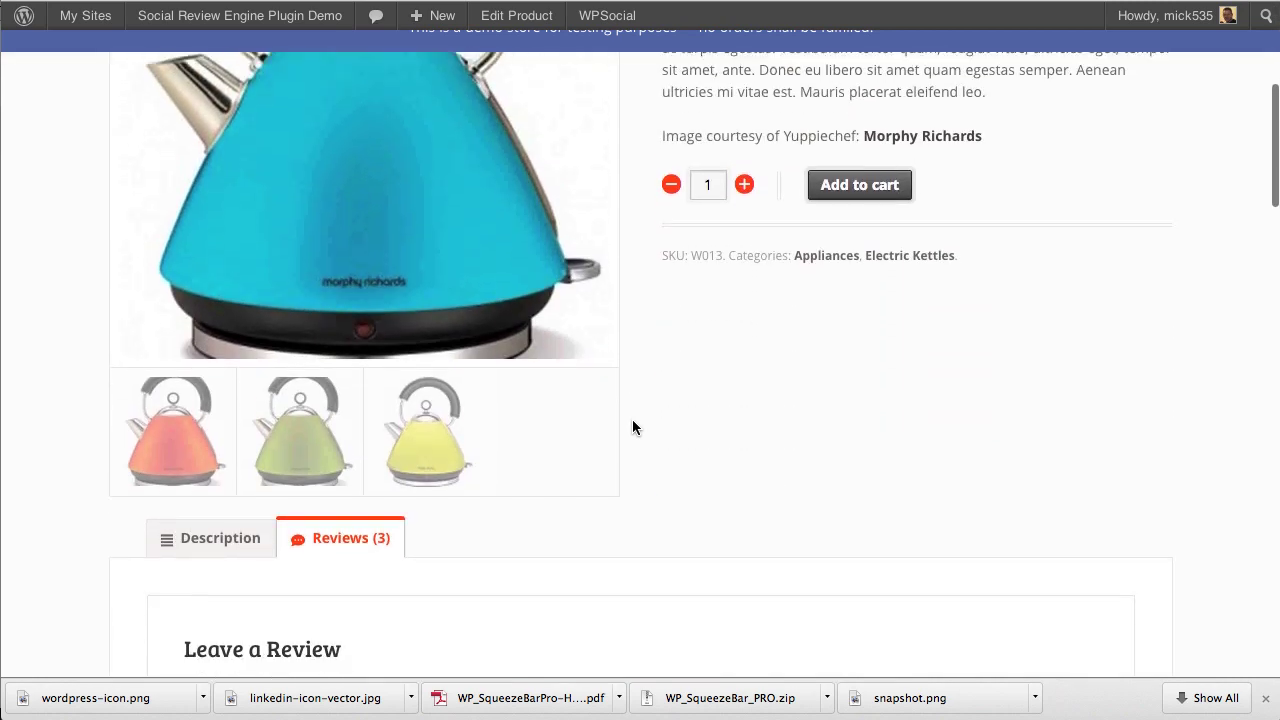
scroll(632, 427, "down", 3)
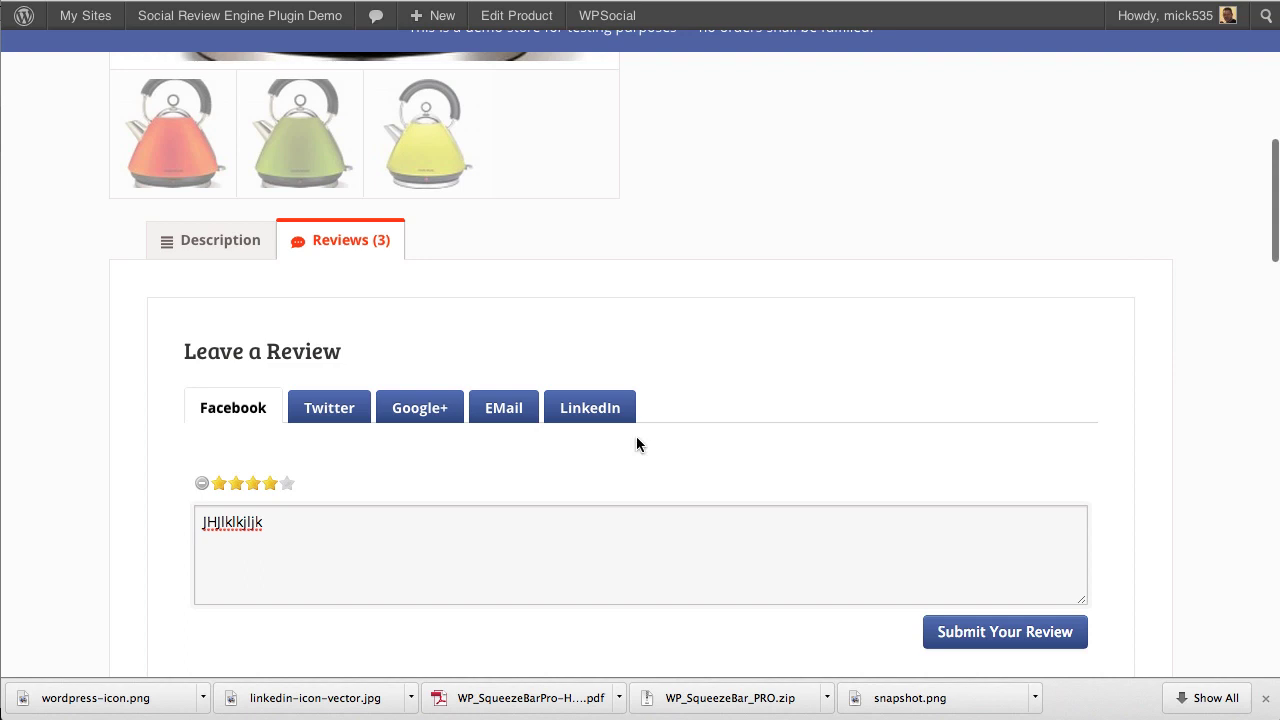
scroll(632, 500, "down", 3)
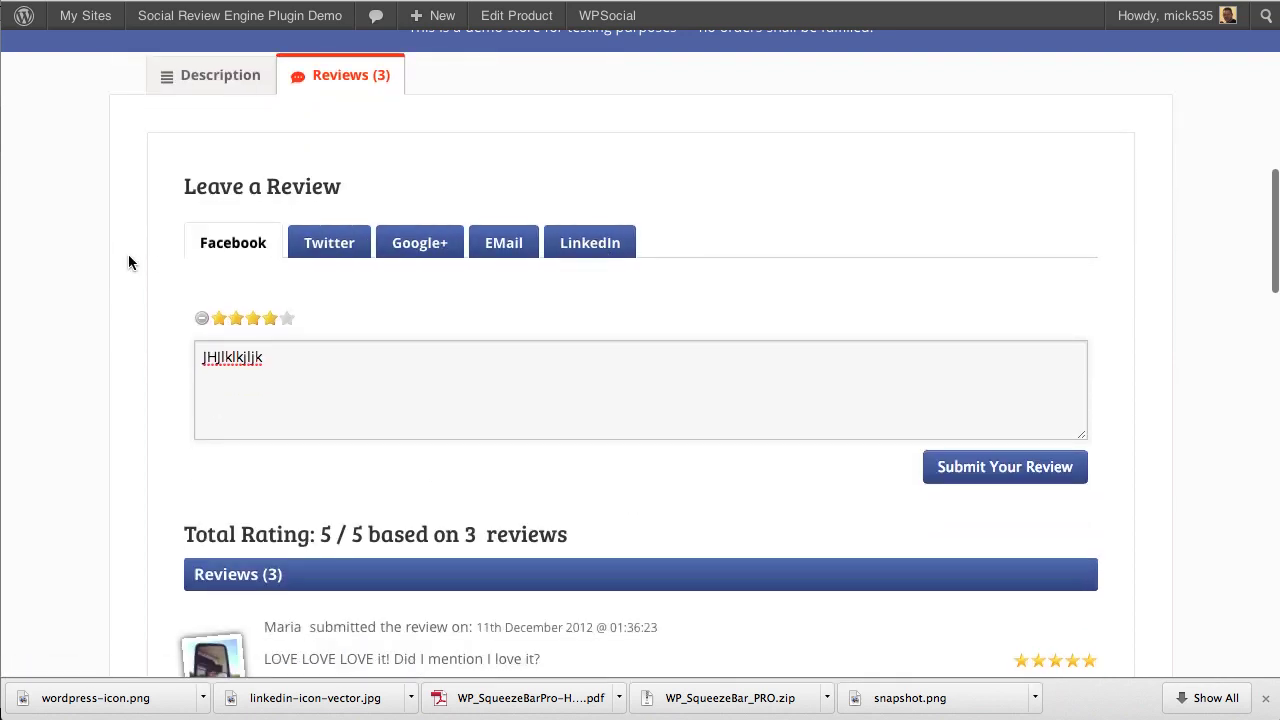
left_click_drag(284, 362, 161, 358)
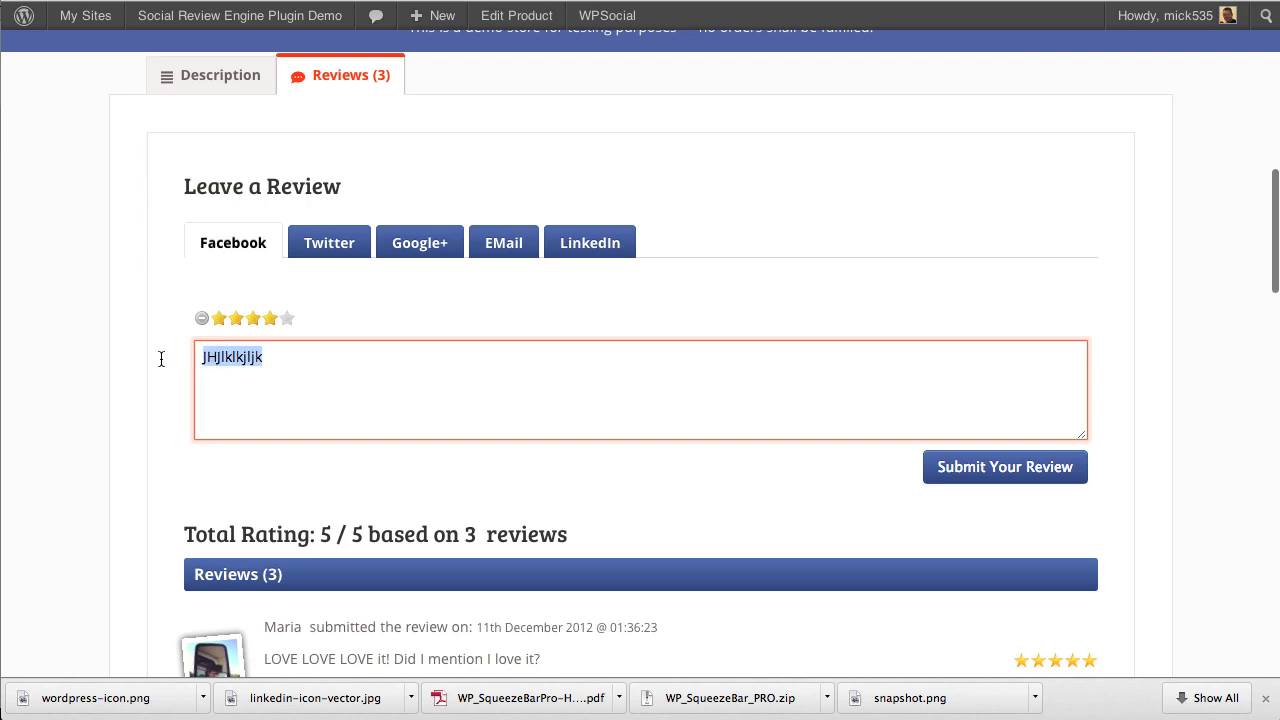
key("BackSpace")
Step: View the kettle's product description, and return to its reviews
left_click(223, 83)
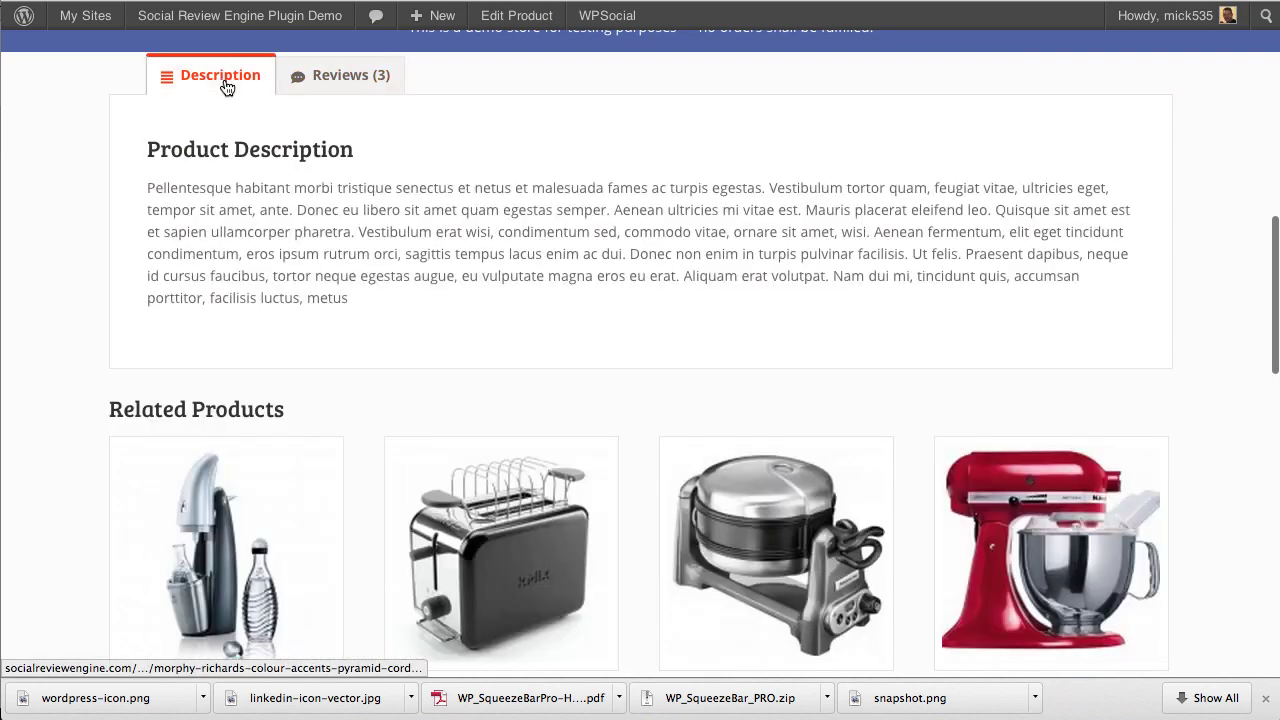
scroll(540, 186, "up", 5)
scroll(539, 193, "down", 2)
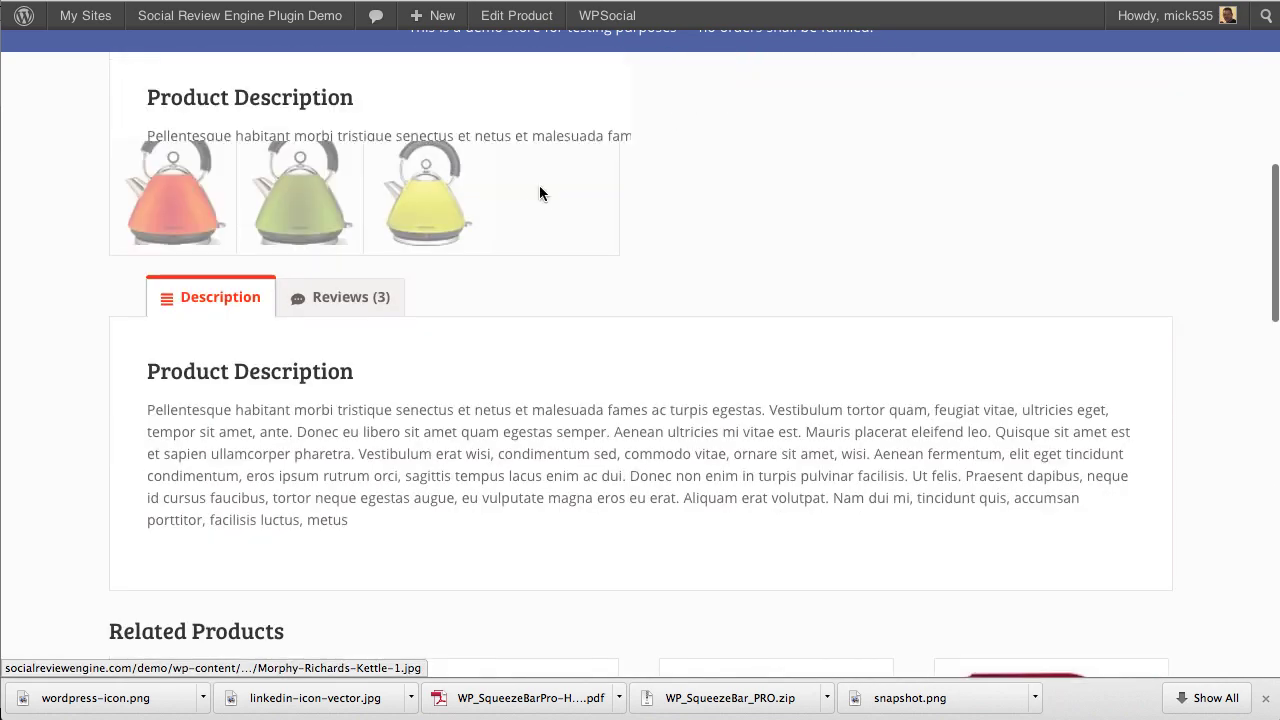
scroll(539, 190, "down", 3)
scroll(529, 187, "up", 2)
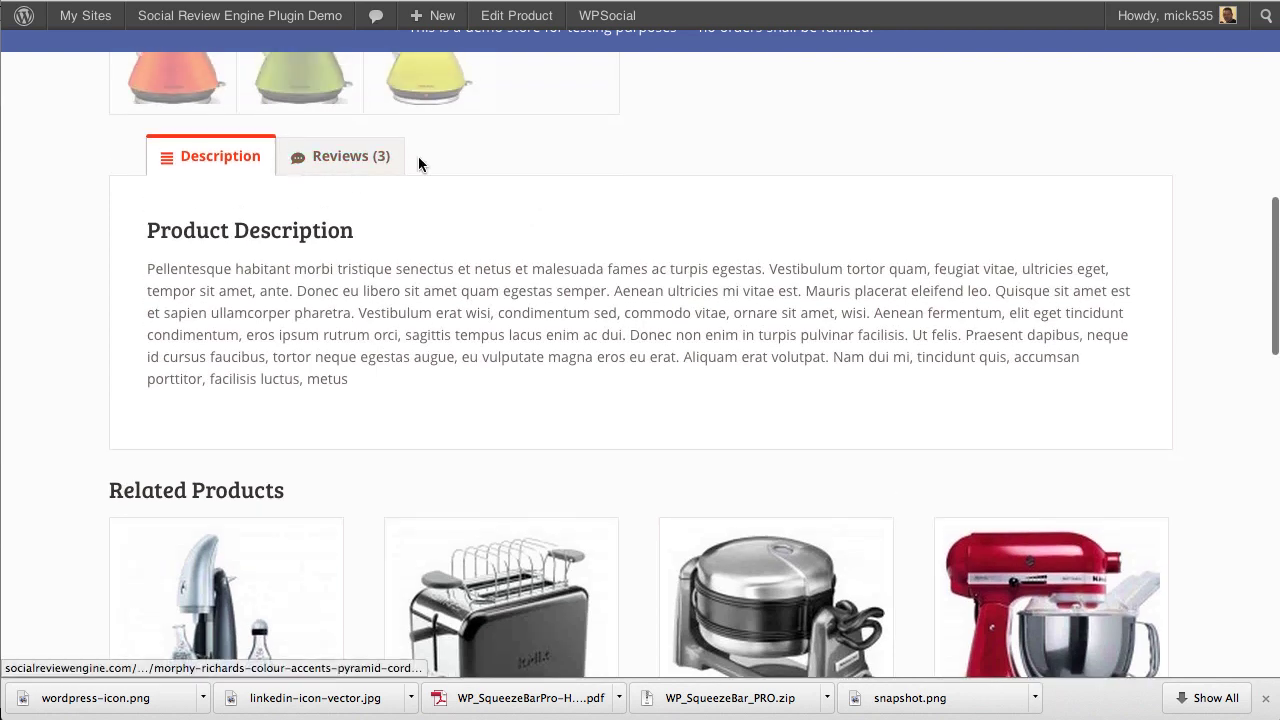
left_click(366, 158)
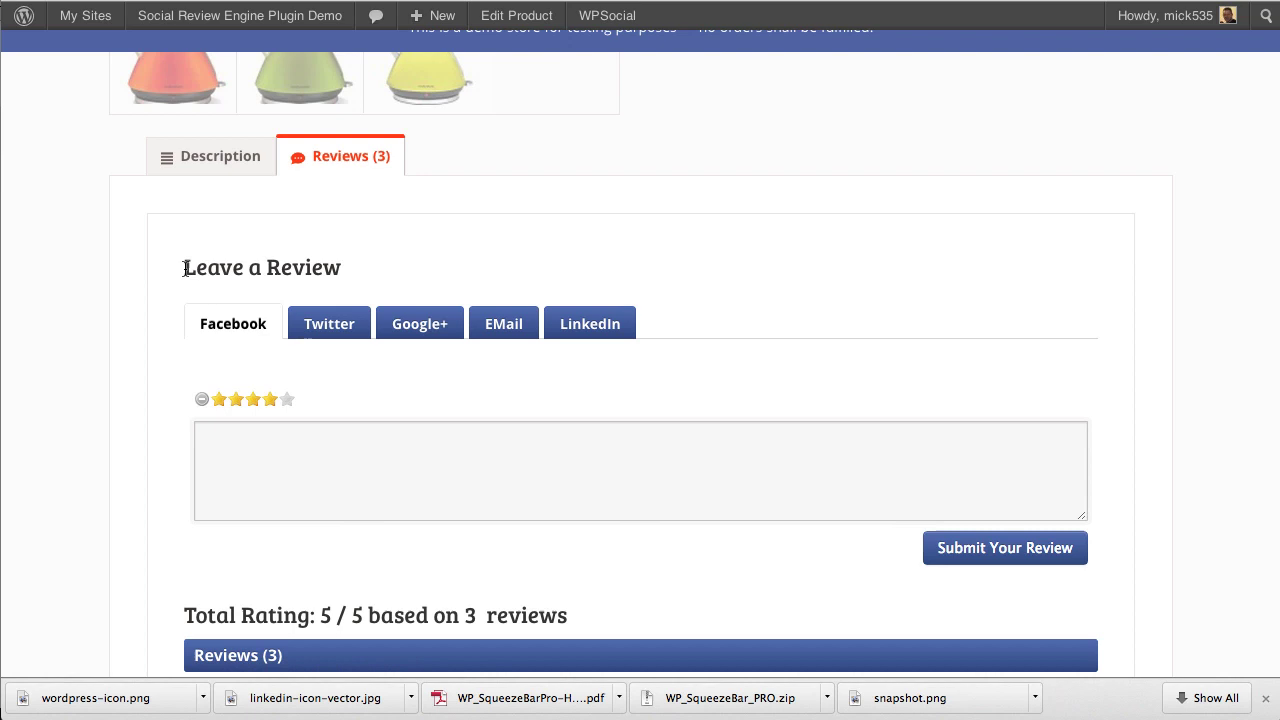
Step: Highlight the Leave a Review heading and place the cursor in the empty review box
left_click_drag(184, 268, 366, 268)
left_click(413, 268)
scroll(626, 283, "down", 3)
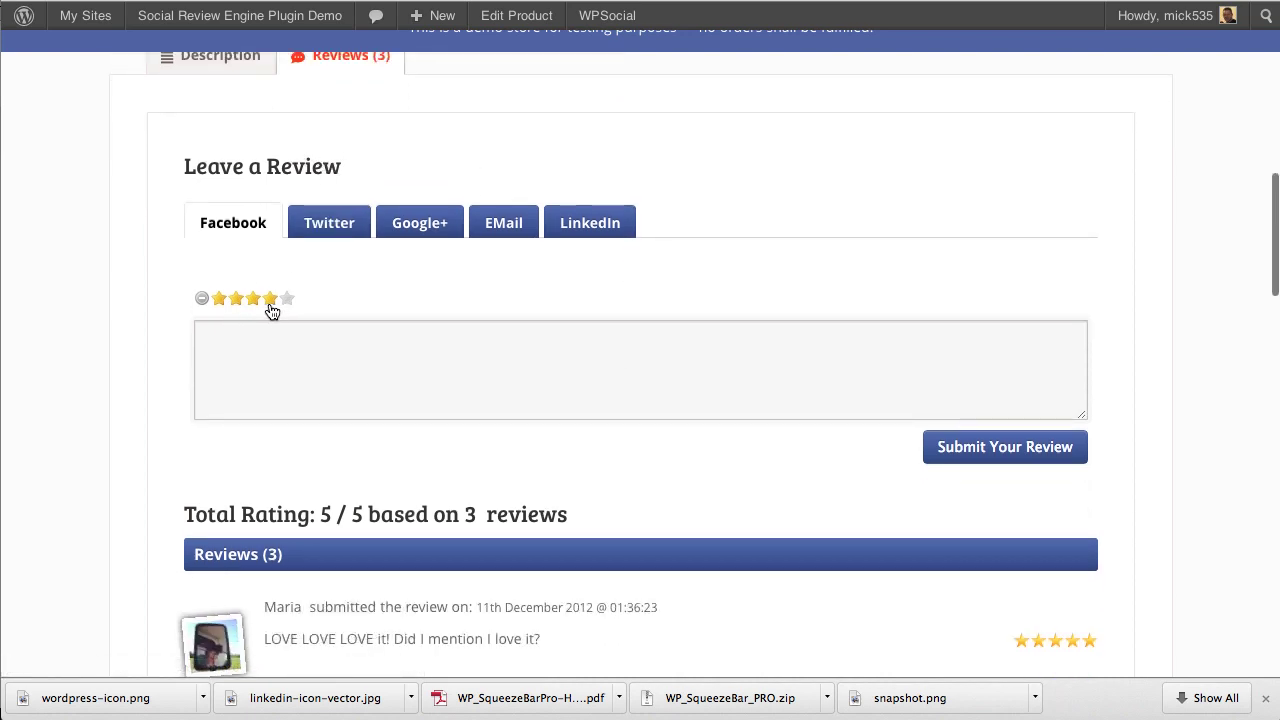
left_click(307, 340)
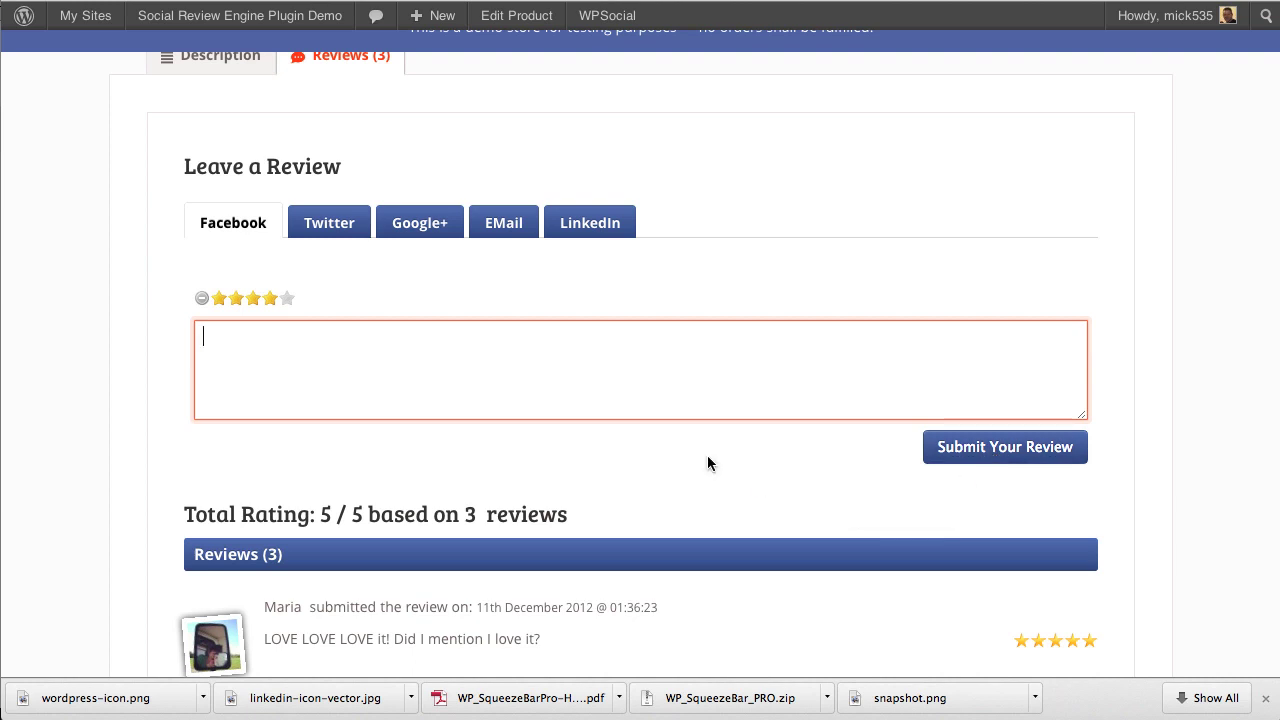
Step: Try to agree with the four-star kettle review, and dismiss the Facebook login and the offer to save login info
scroll(707, 463, "down", 5)
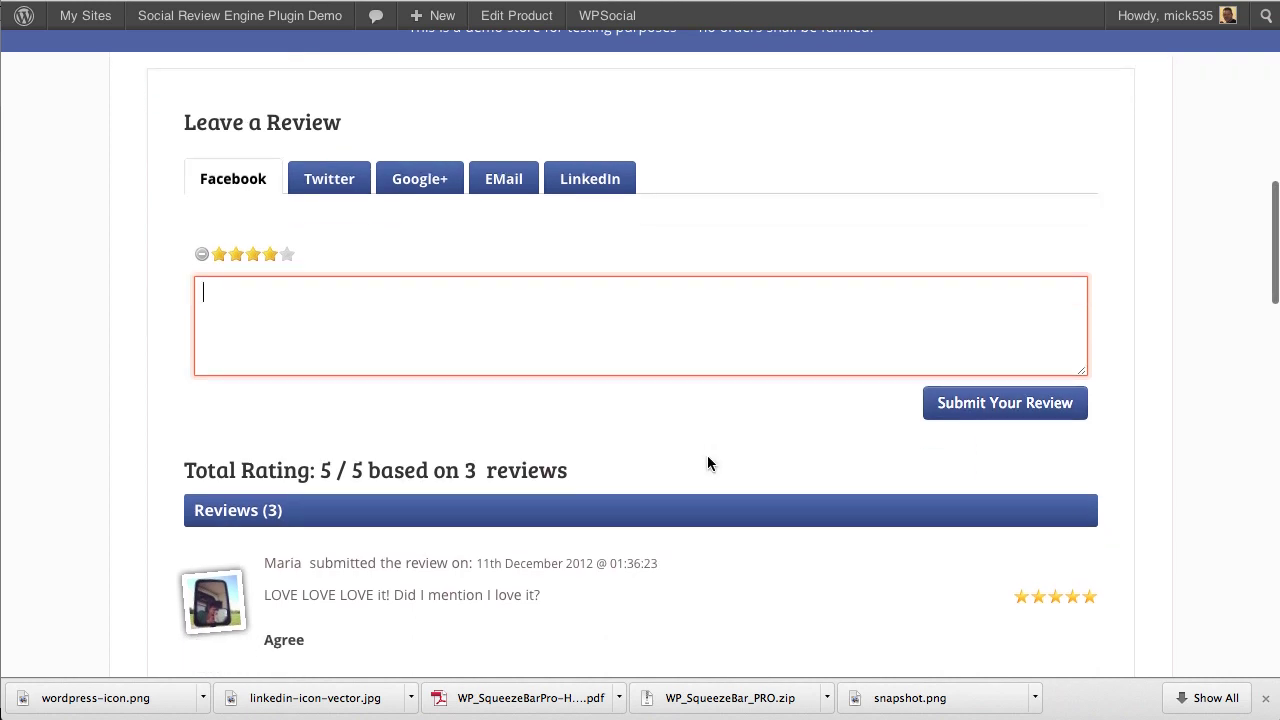
scroll(707, 460, "down", 2)
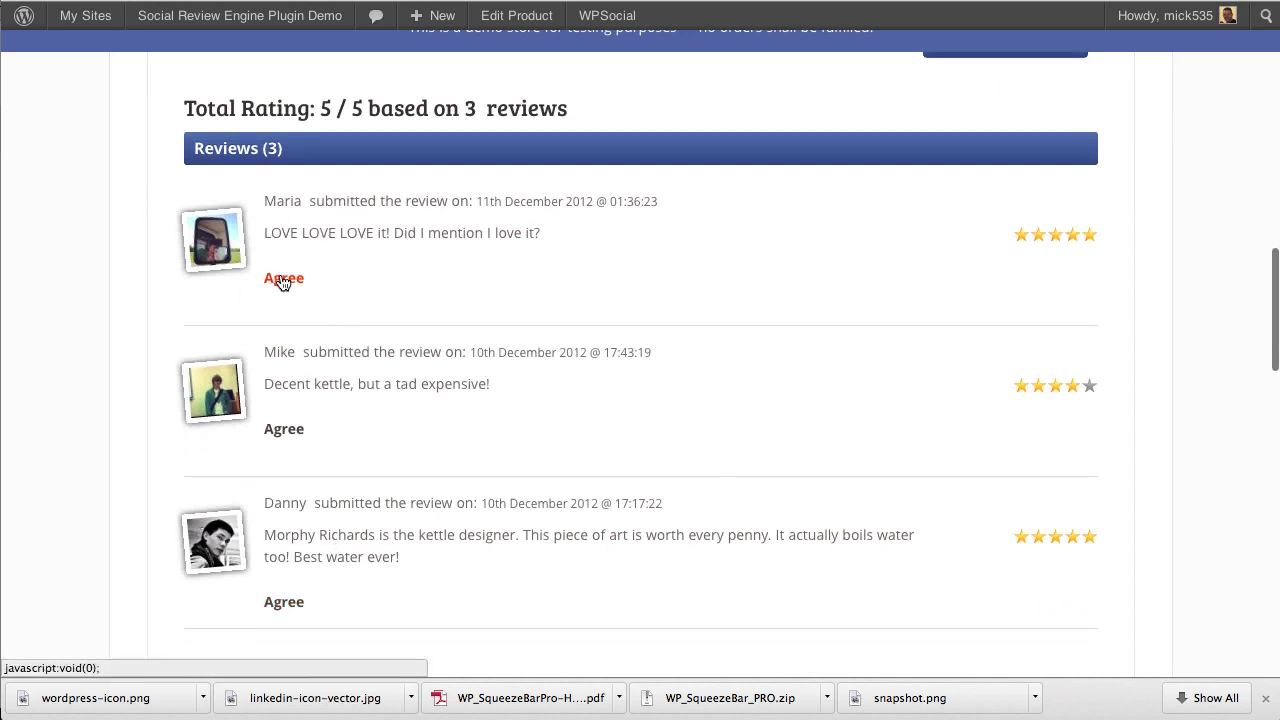
left_click(287, 430)
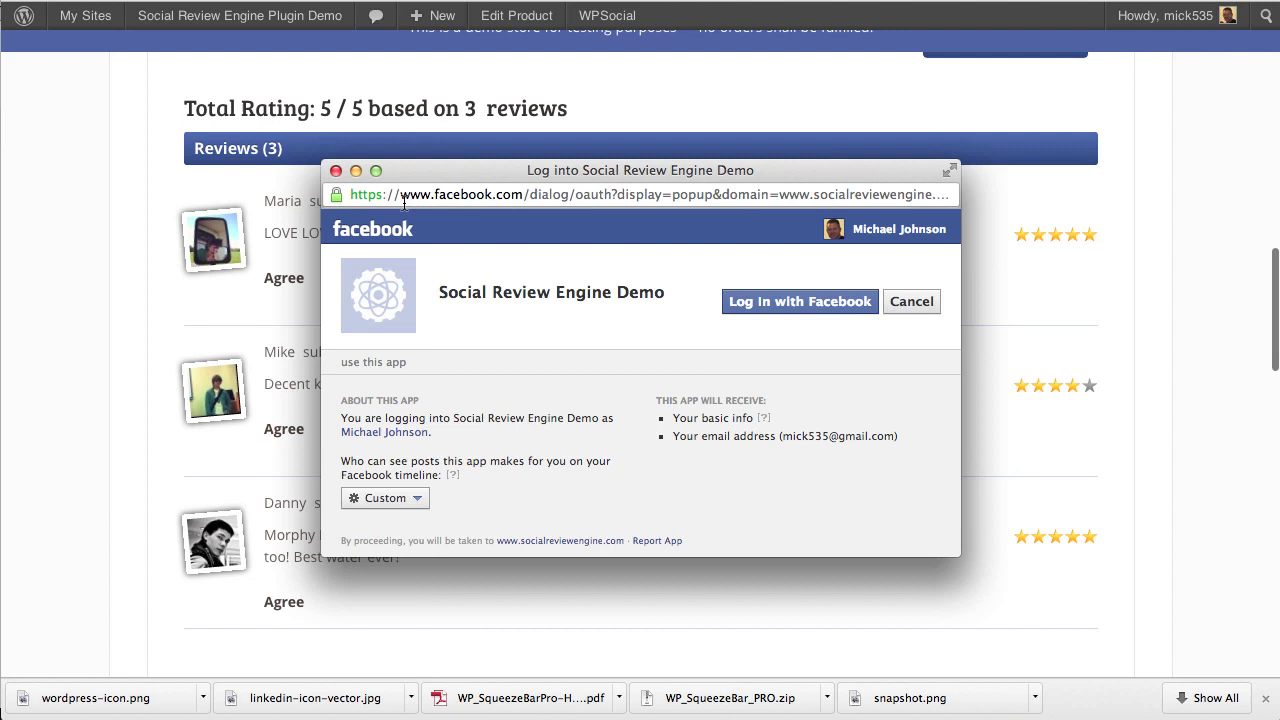
left_click(336, 171)
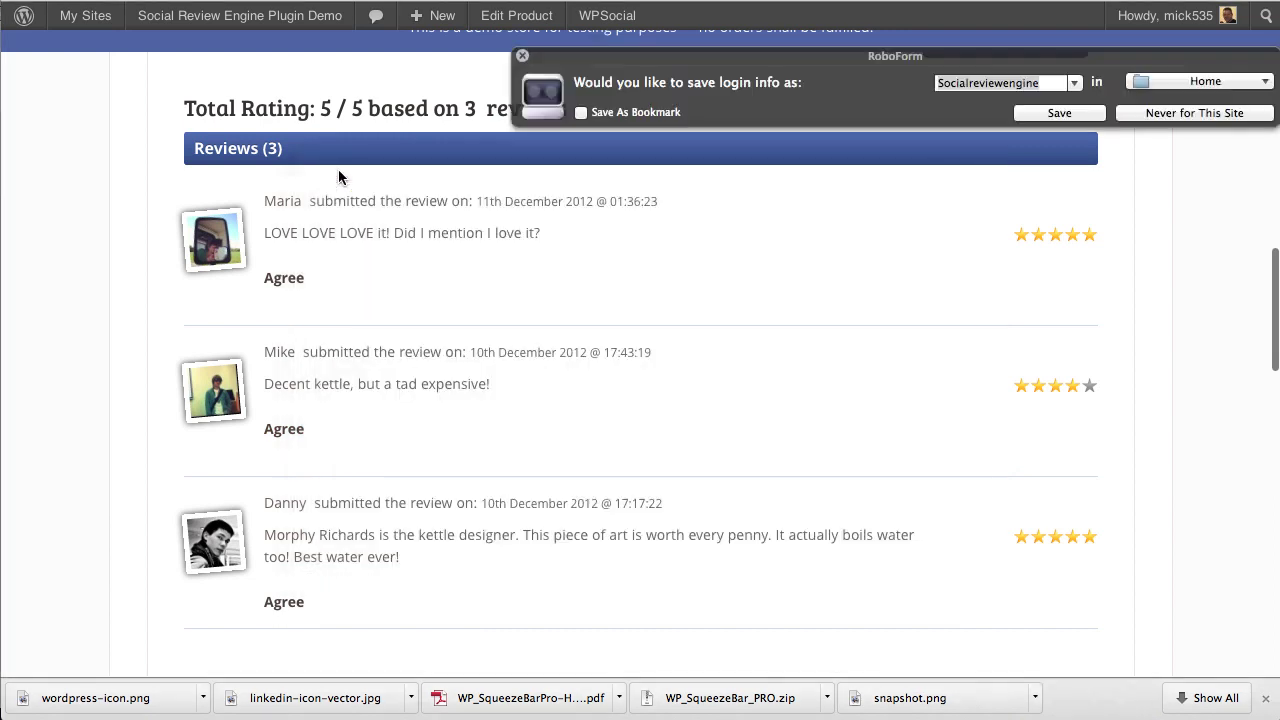
left_click(522, 57)
Step: Set the star rating in the Facebook review form to three stars
scroll(600, 270, "up", 5)
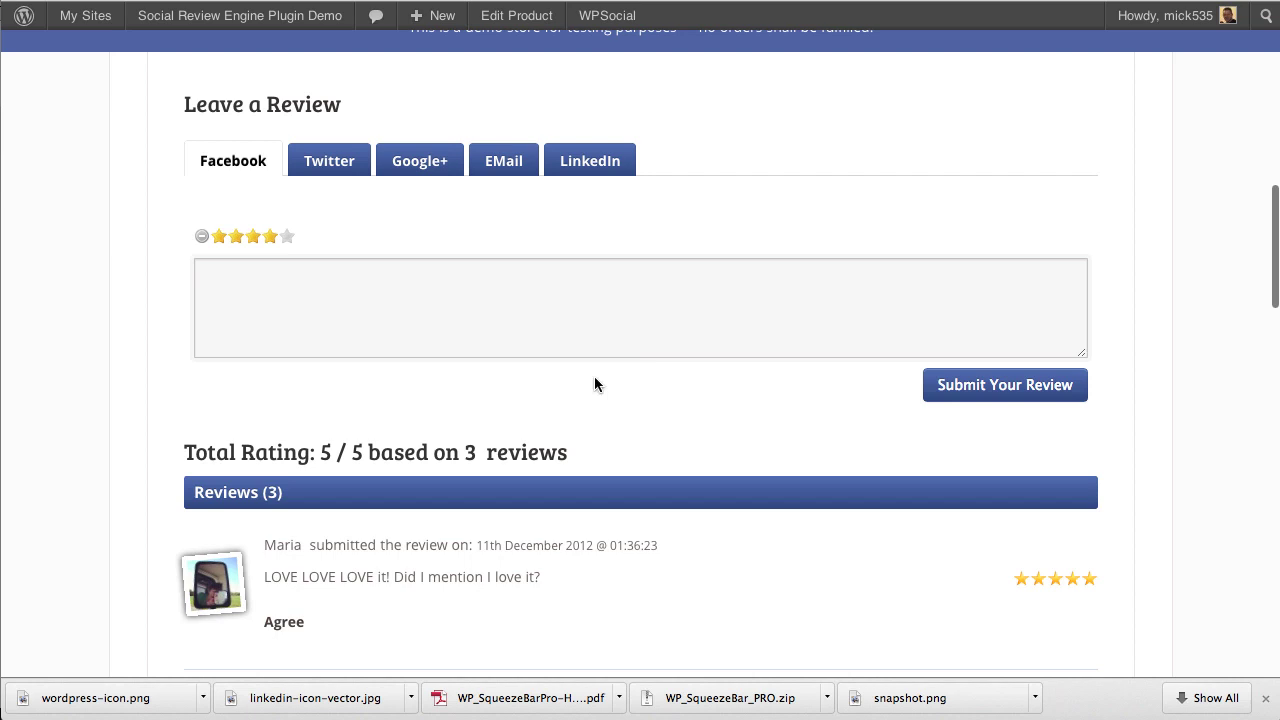
left_click(239, 243)
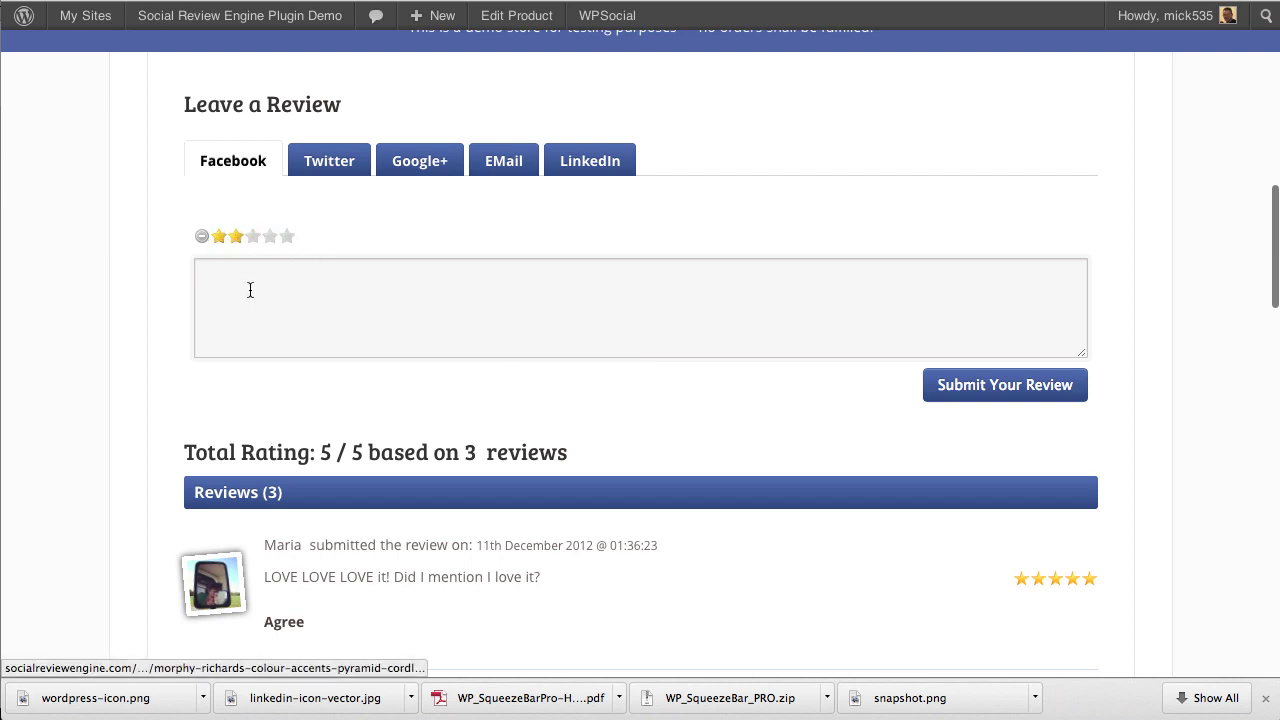
left_click(316, 308)
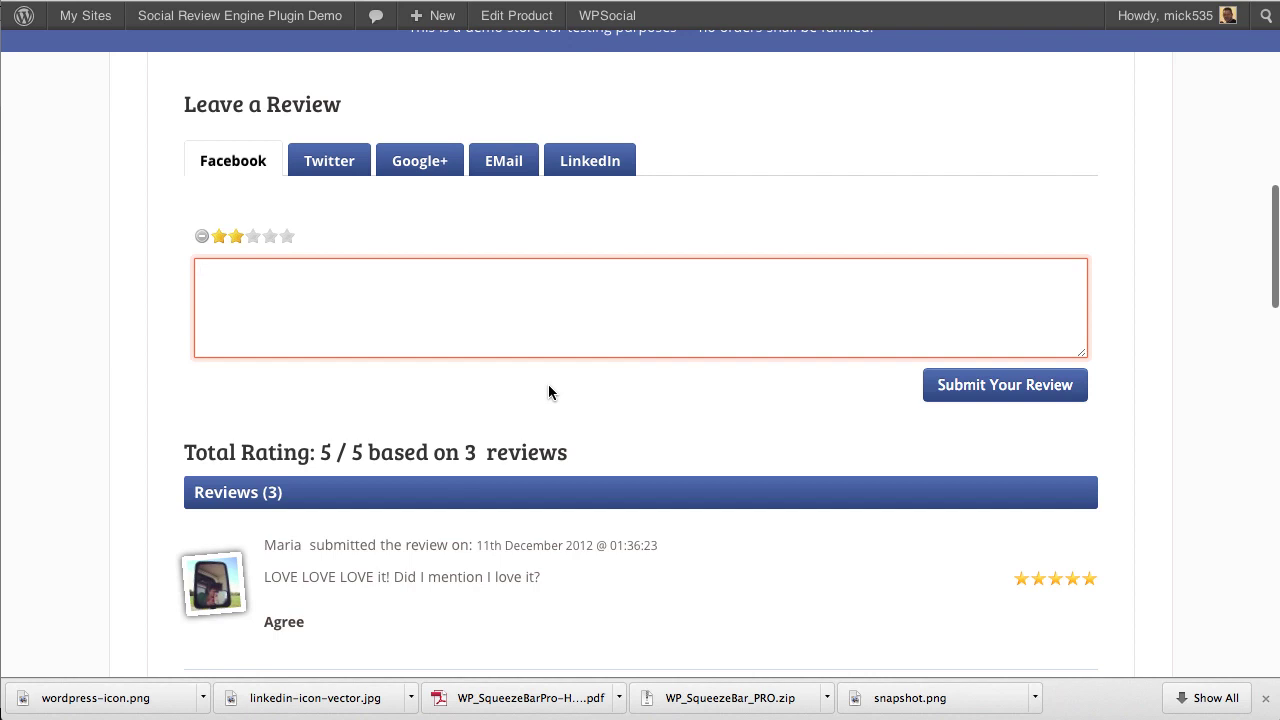
left_click(255, 240)
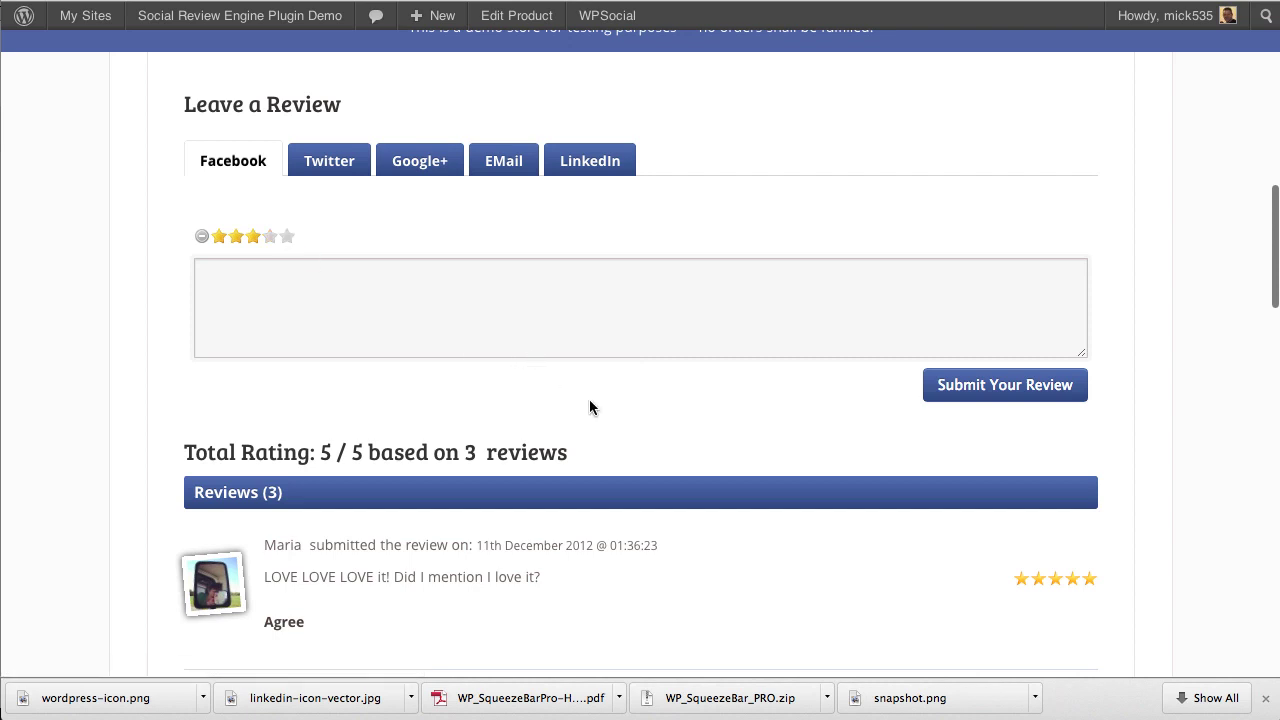
Step: Examine the submitted kettle reviews, the related products' rating bars and the review widgets in the page footer
scroll(590, 401, "down", 3)
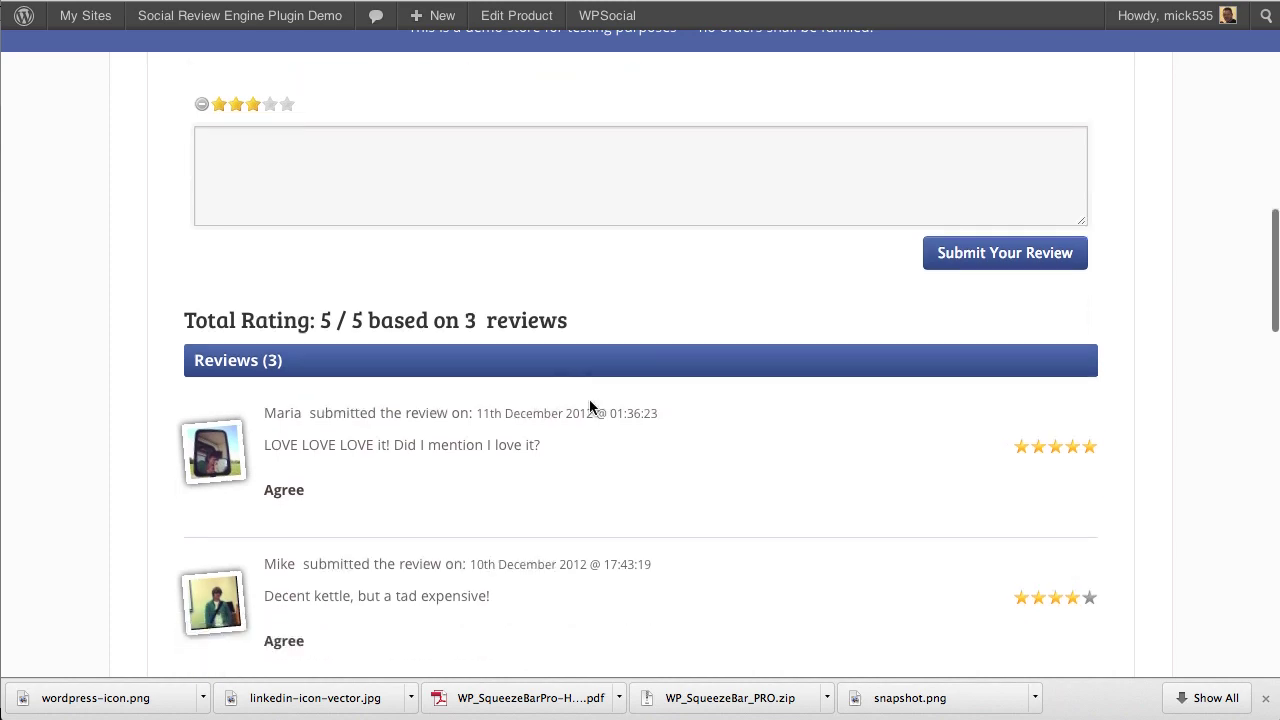
scroll(589, 399, "down", 1)
scroll(420, 650, "down", 3)
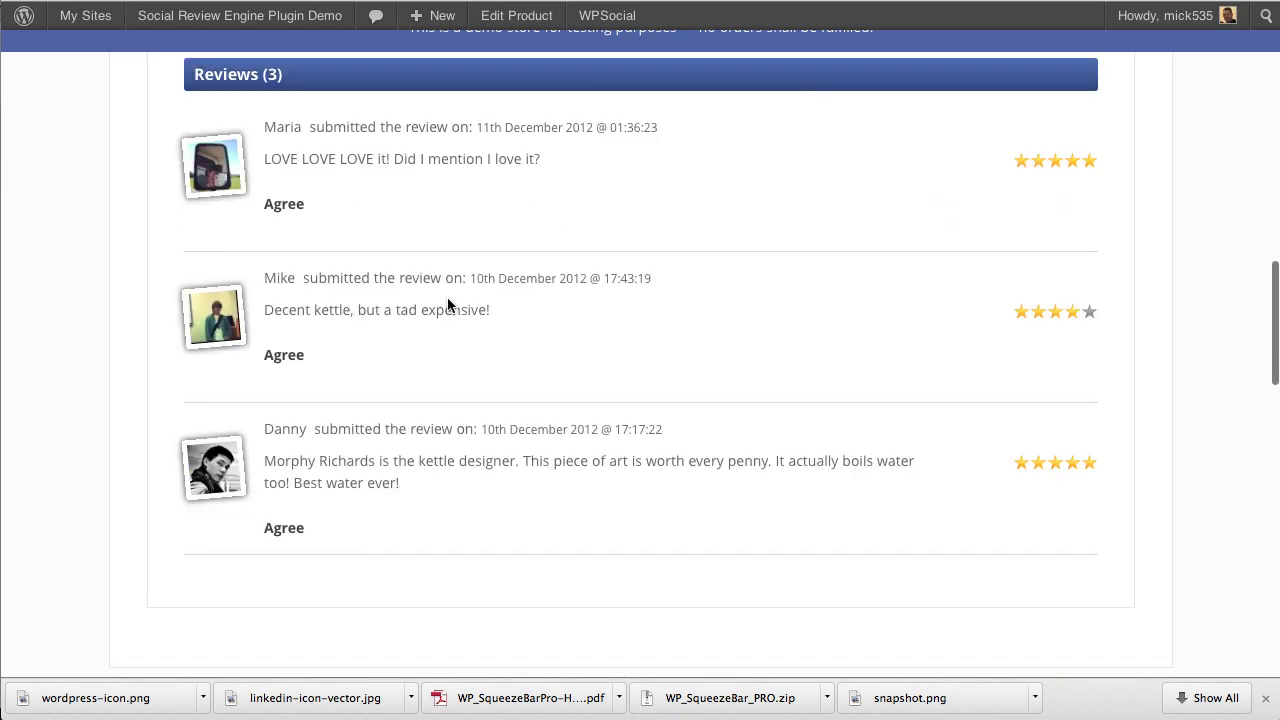
scroll(564, 503, "down", 2)
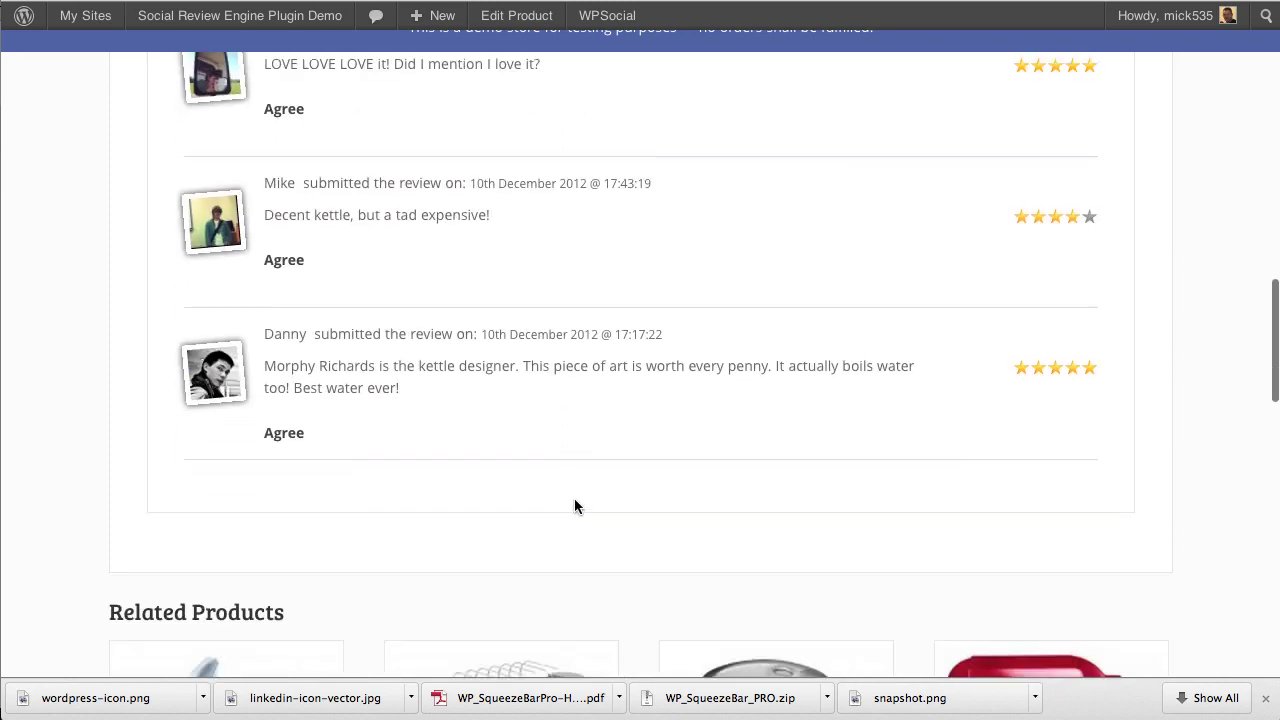
scroll(575, 506, "down", 10)
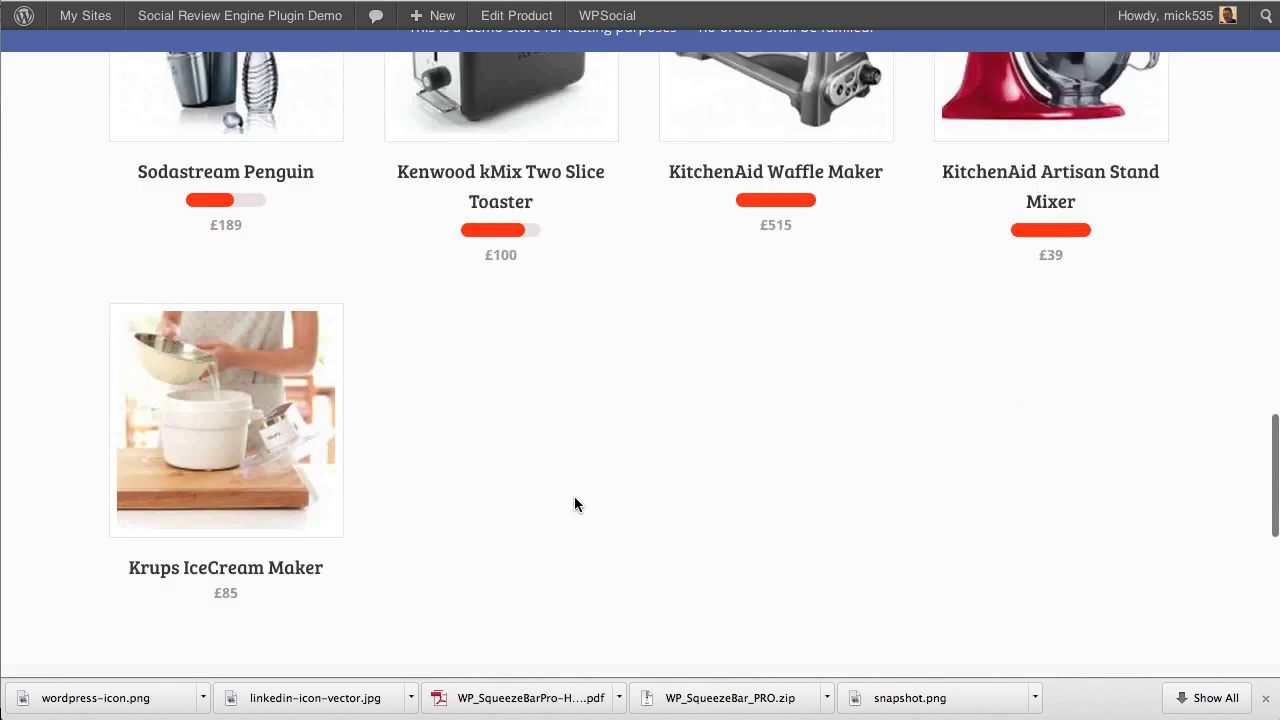
scroll(574, 504, "down", 8)
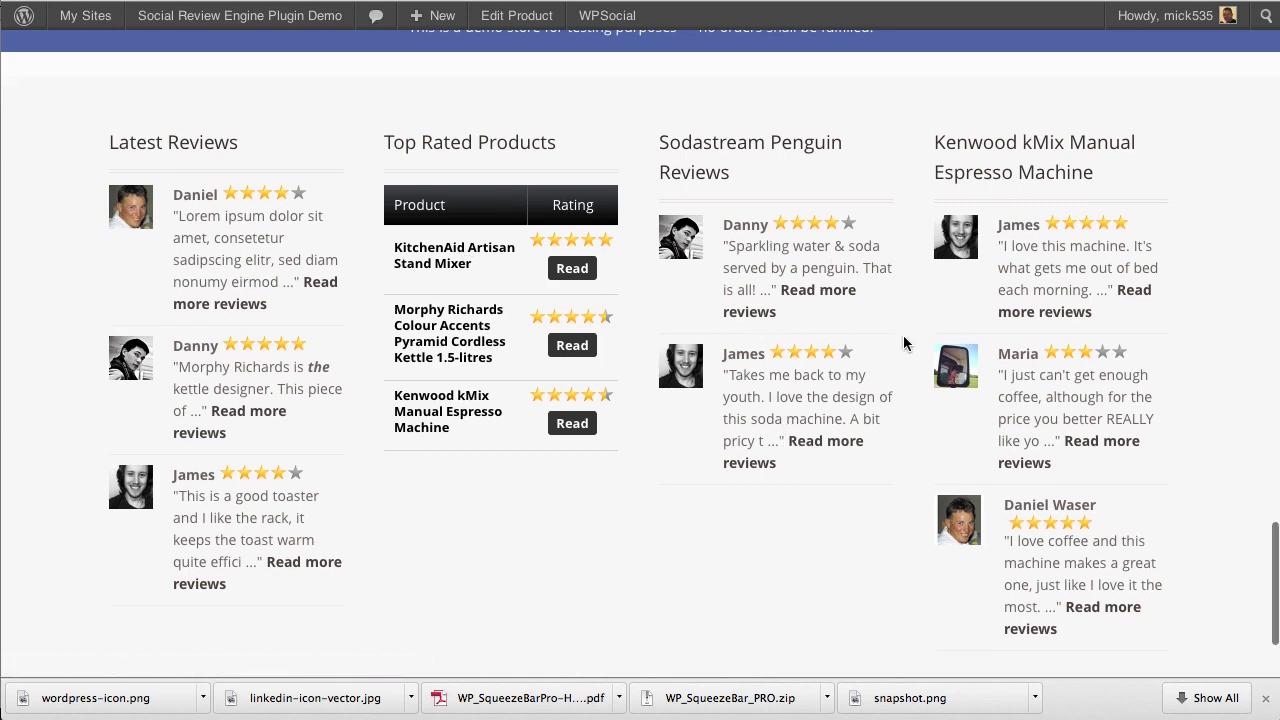
scroll(903, 343, "up", 5)
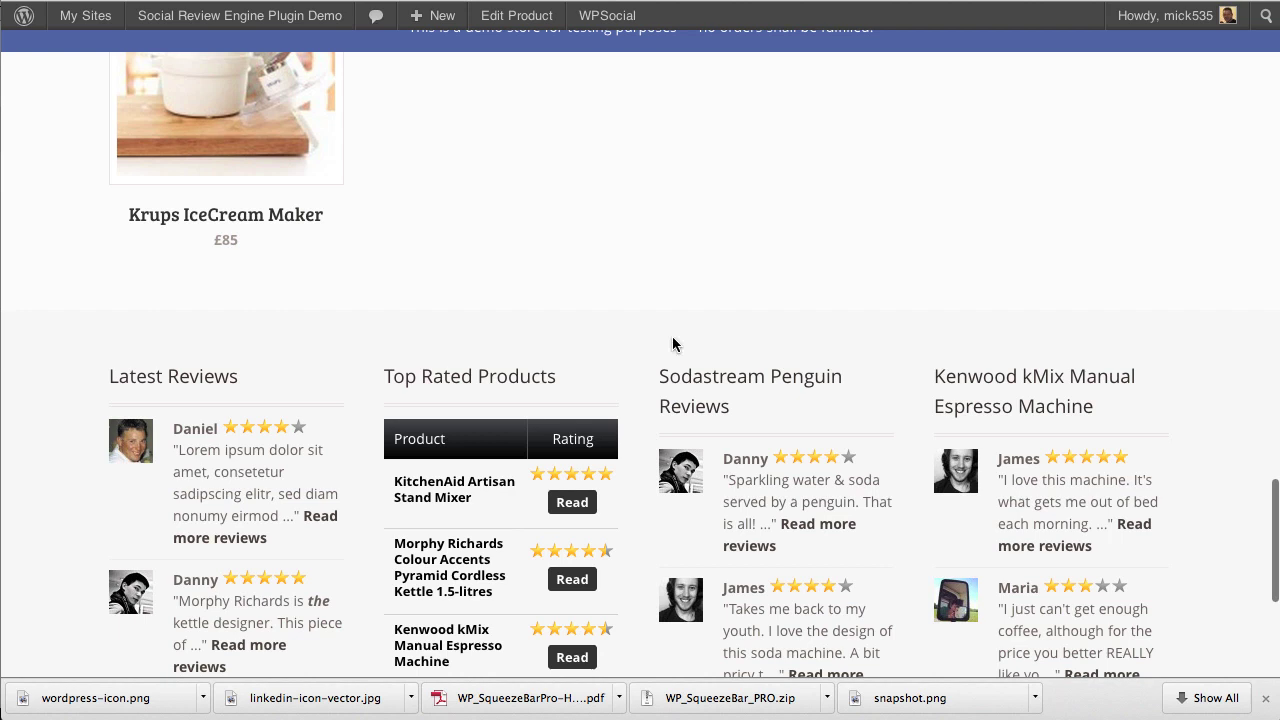
scroll(643, 333, "down", 3)
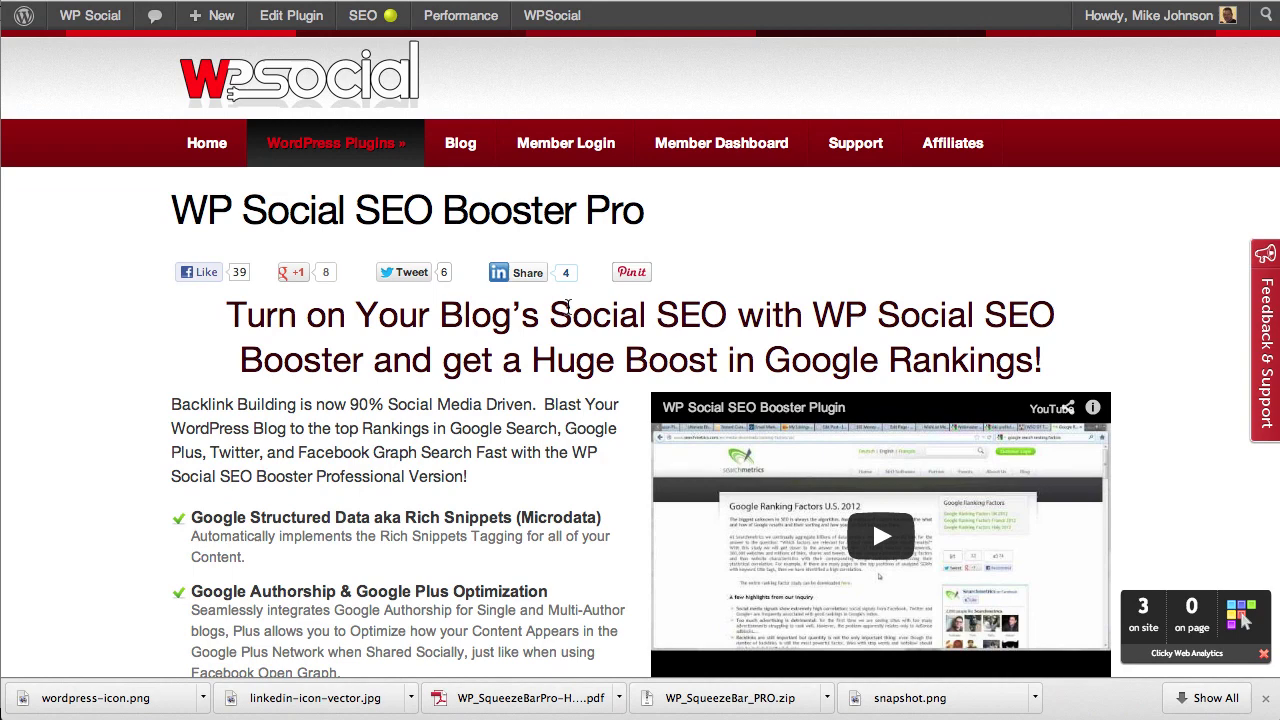
Step: Examine the review submission form on the WP Social SEO Booster Pro page, highlighting its paragraph on Facebook identity verification
scroll(478, 508, "down", 10)
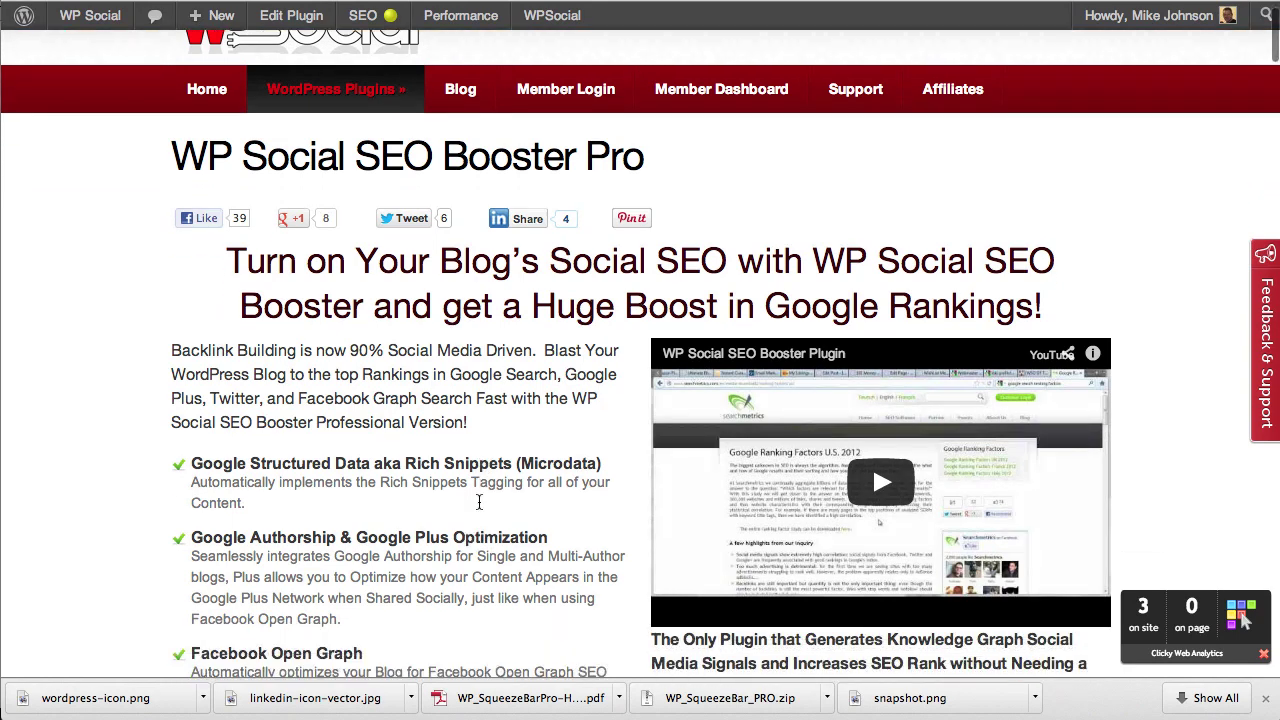
scroll(478, 508, "down", 5)
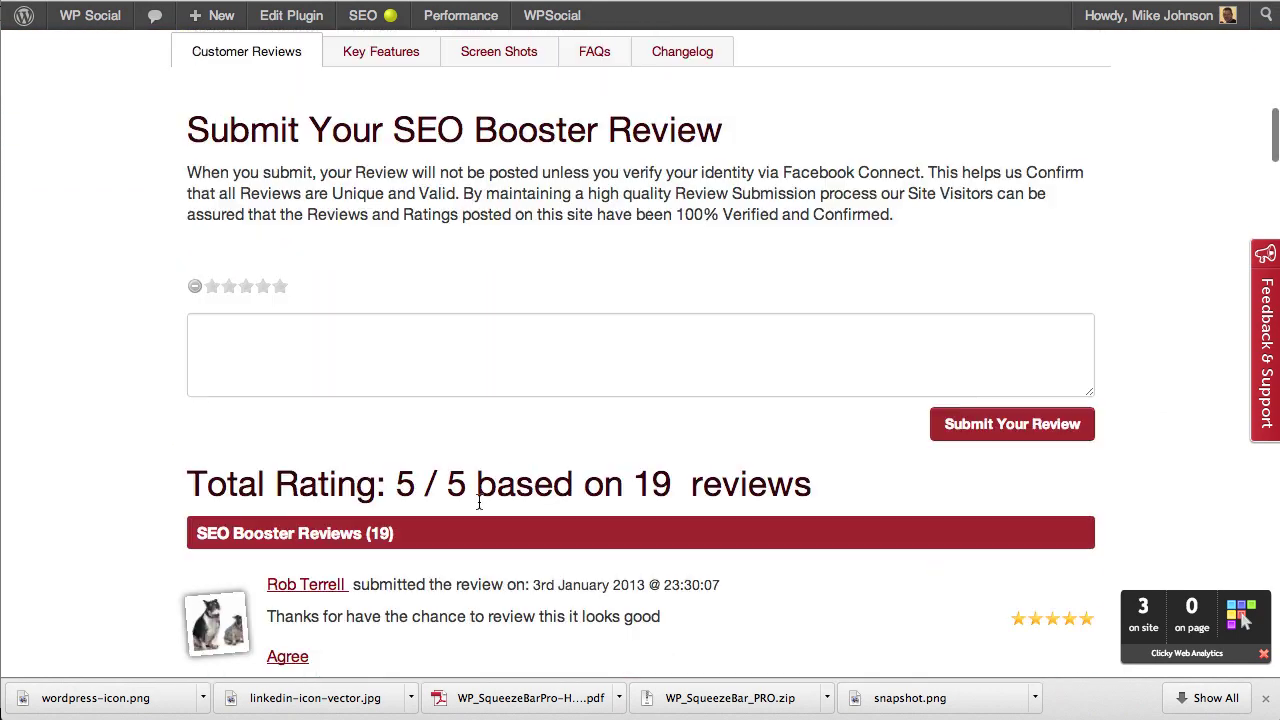
scroll(478, 503, "up", 1)
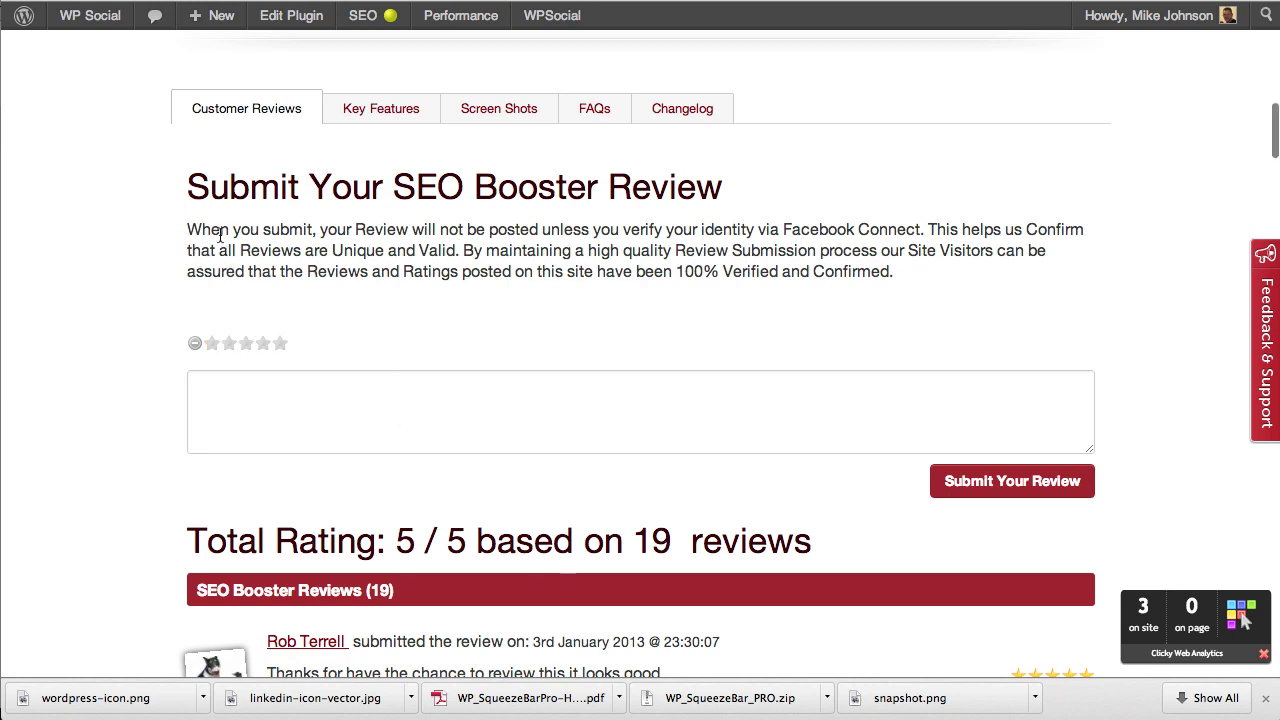
left_click_drag(192, 193, 732, 228)
left_click(522, 292)
left_click_drag(187, 229, 911, 273)
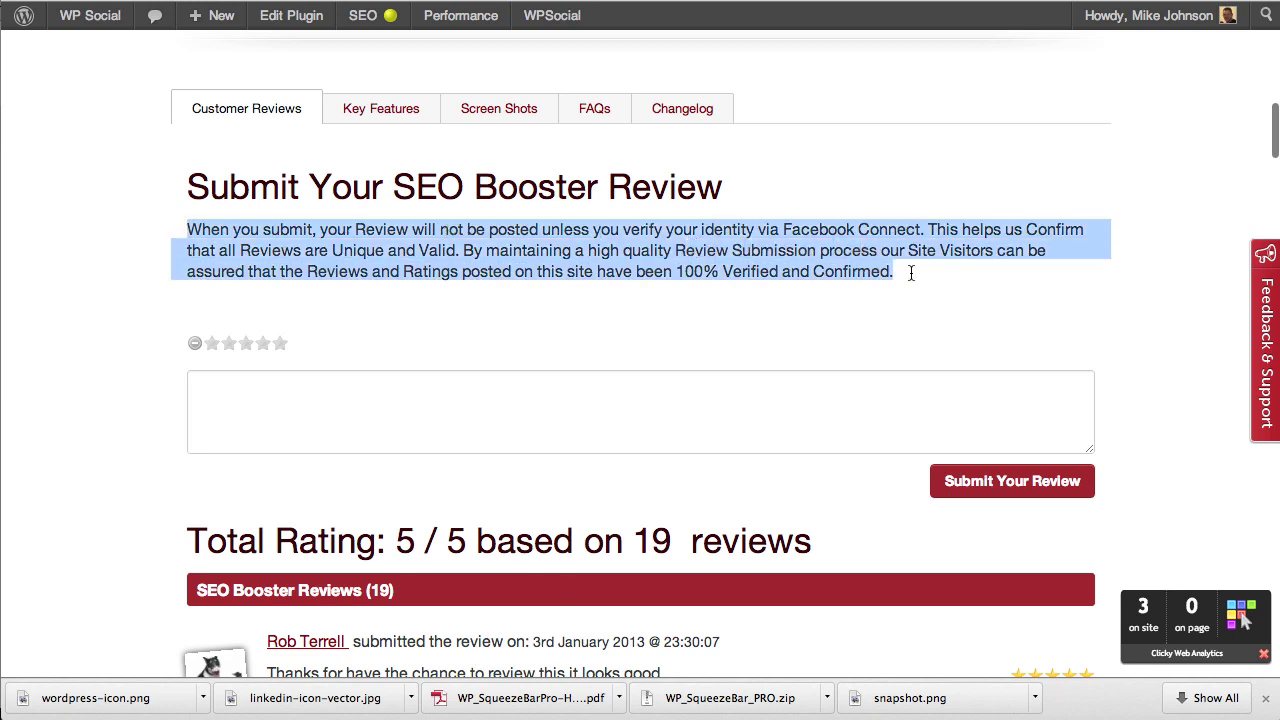
left_click(911, 278)
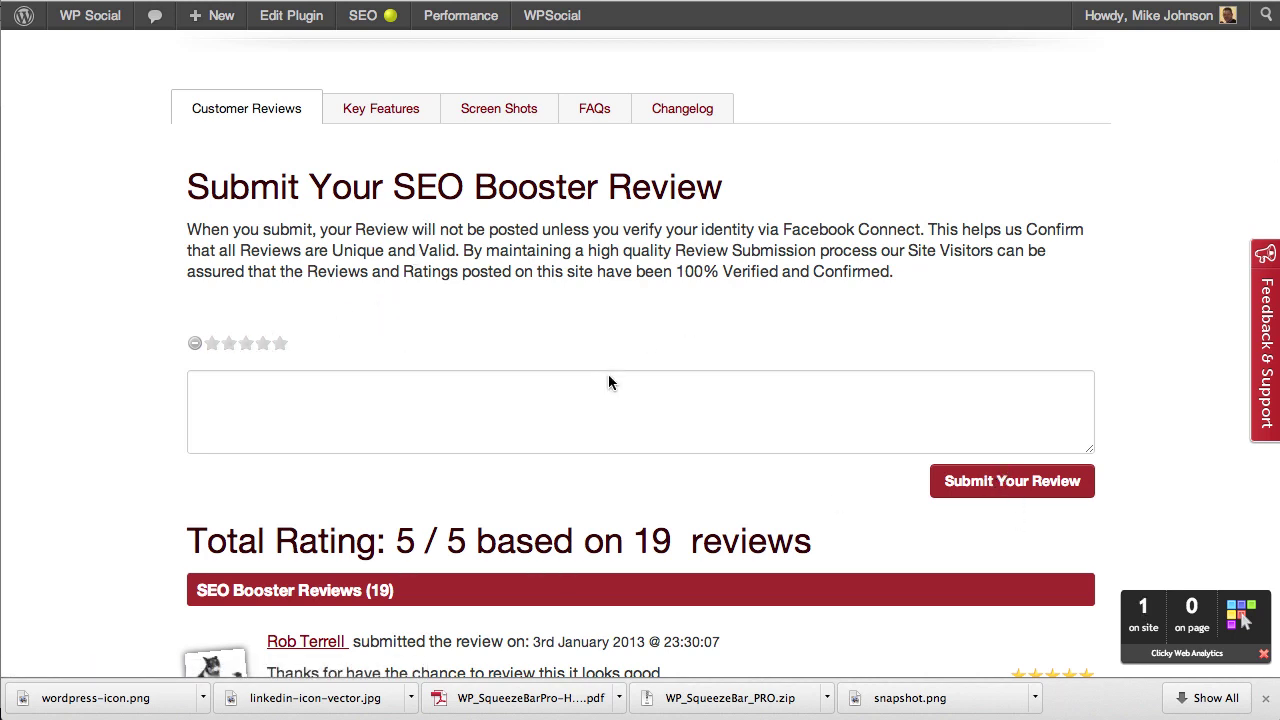
Step: Read through the SEO Booster customer reviews, including their star ratings and agreement notices
scroll(605, 396, "down", 8)
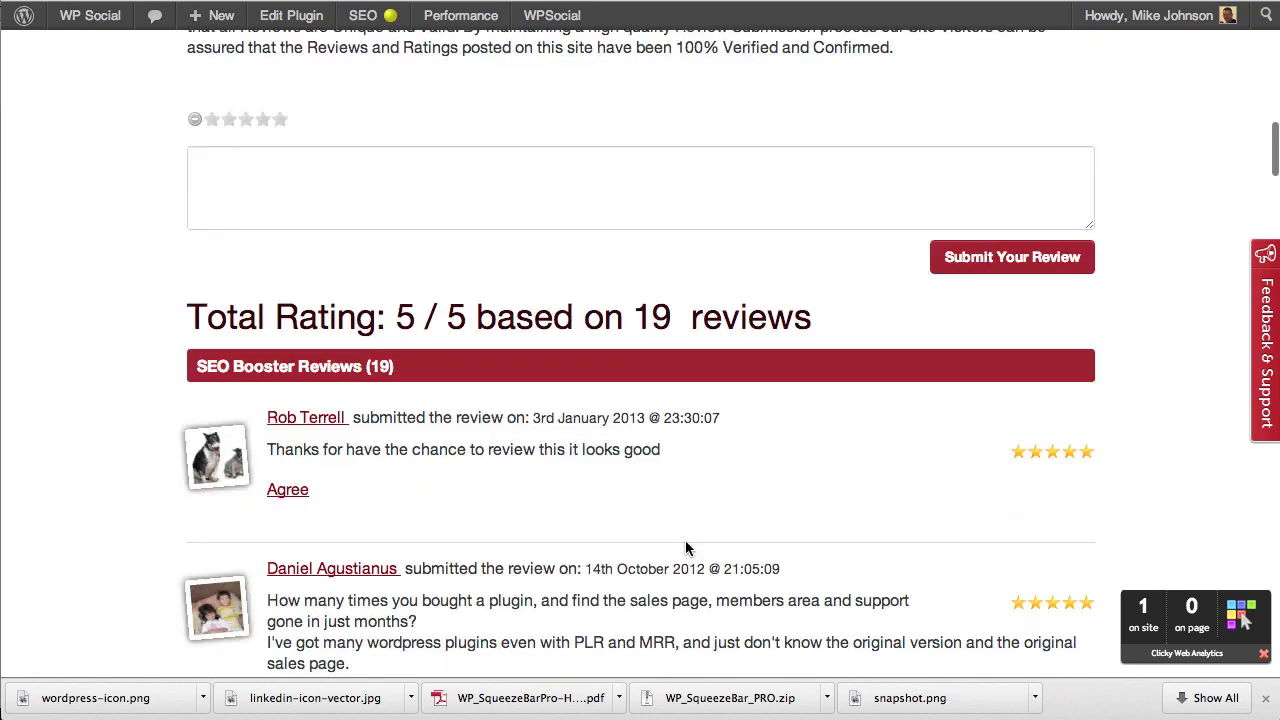
scroll(686, 547, "down", 5)
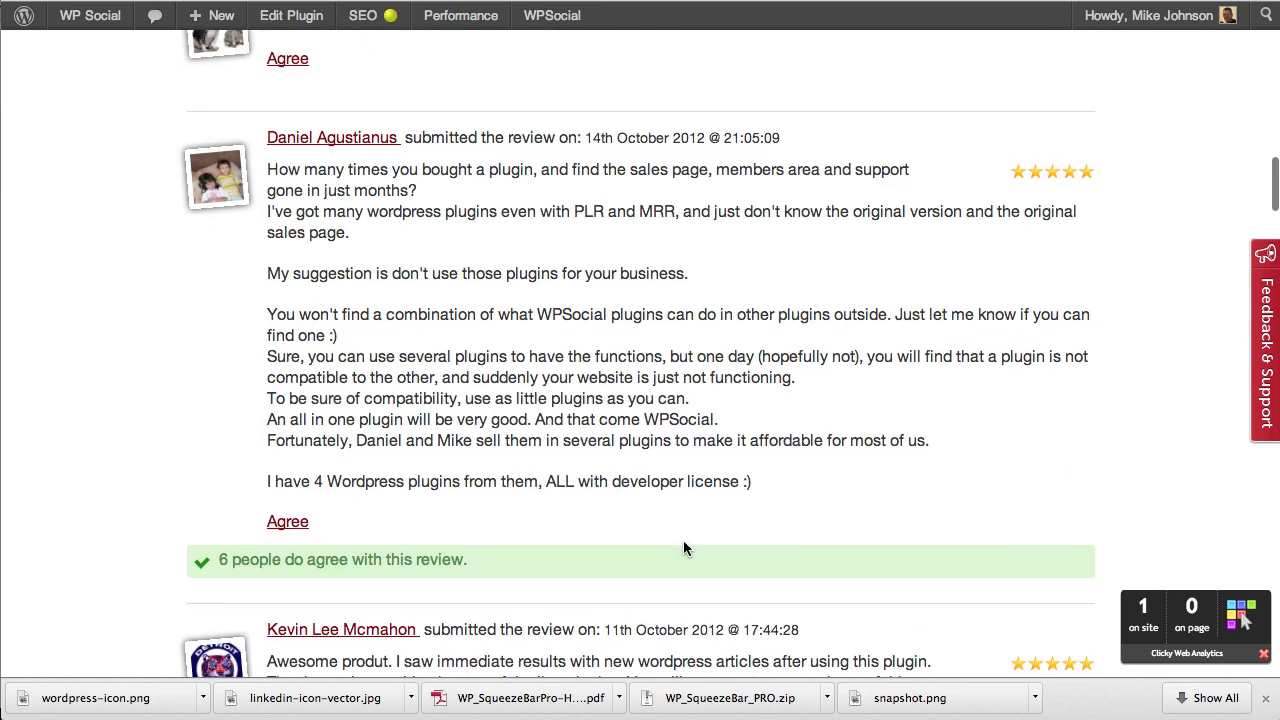
scroll(197, 431, "down", 3)
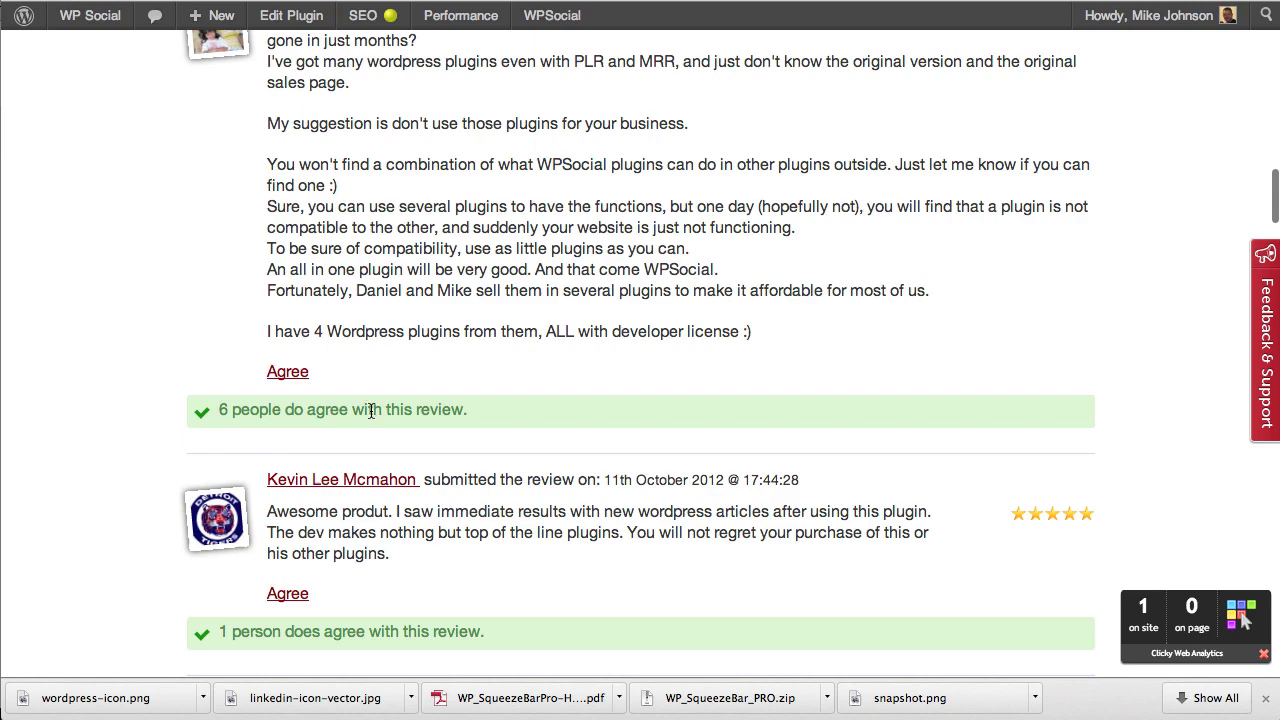
scroll(626, 377, "down", 4)
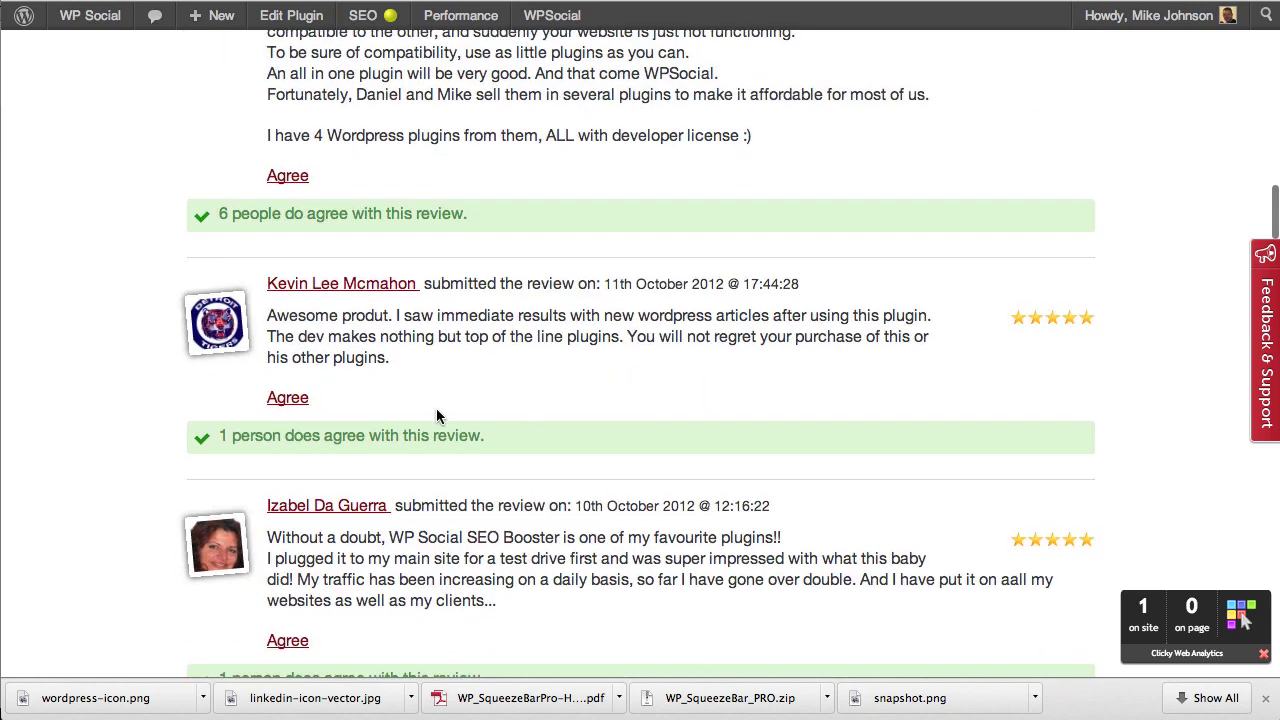
Step: Read the remaining WP Social SEO Booster Pro customer reviews down to the review page links
scroll(708, 398, "down", 7)
scroll(708, 398, "down", 8)
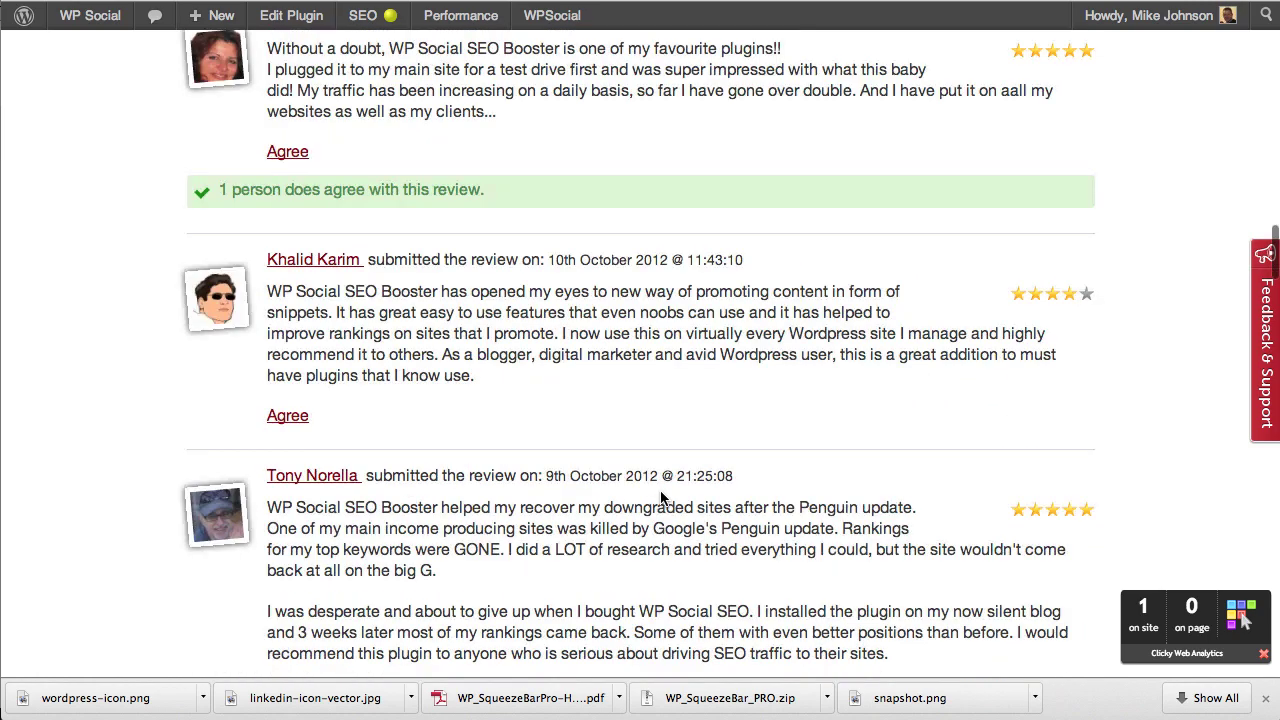
scroll(660, 497, "down", 15)
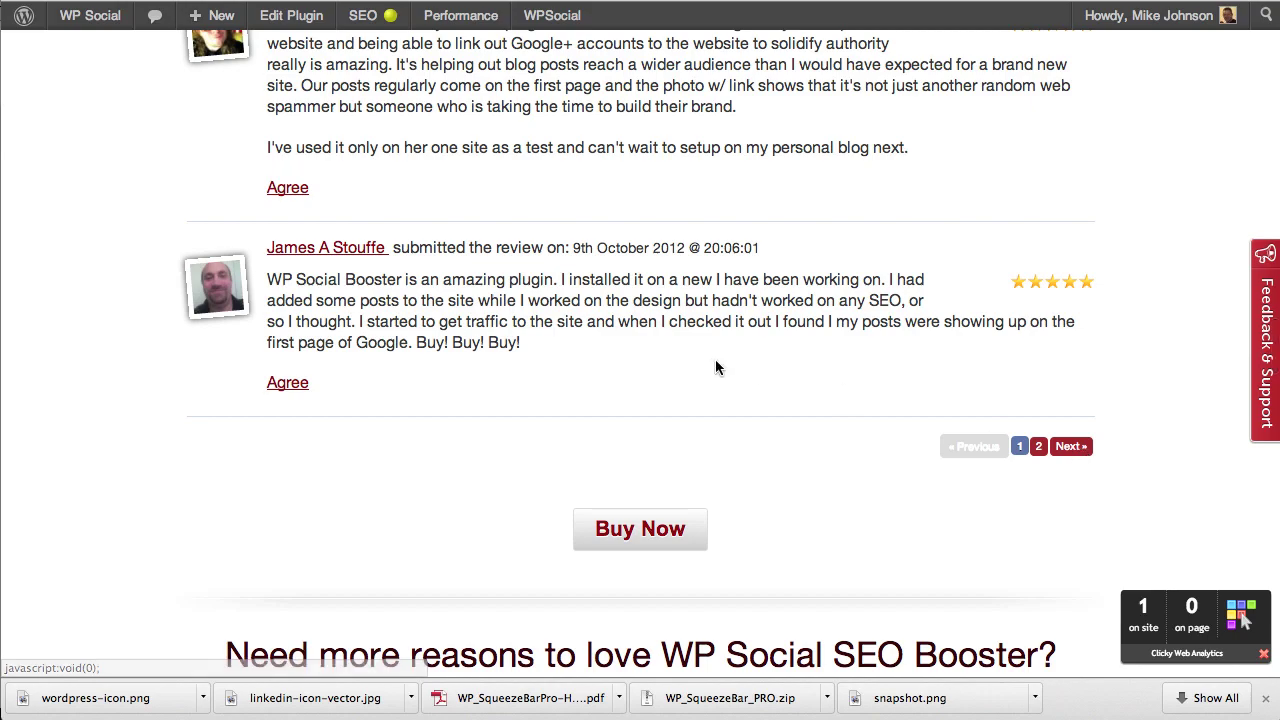
scroll(541, 371, "up", 20)
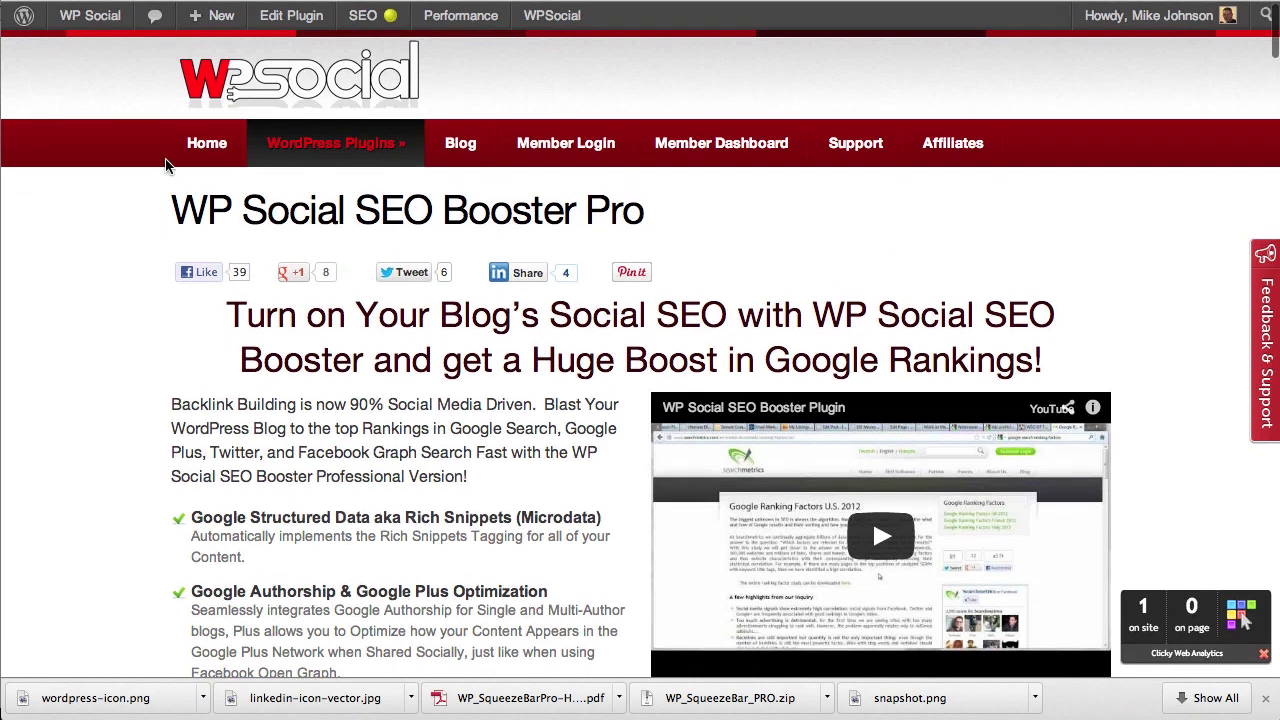
Step: Open the WP Social home page and browse several reviews in the Happy Customers carousel
left_click(189, 149)
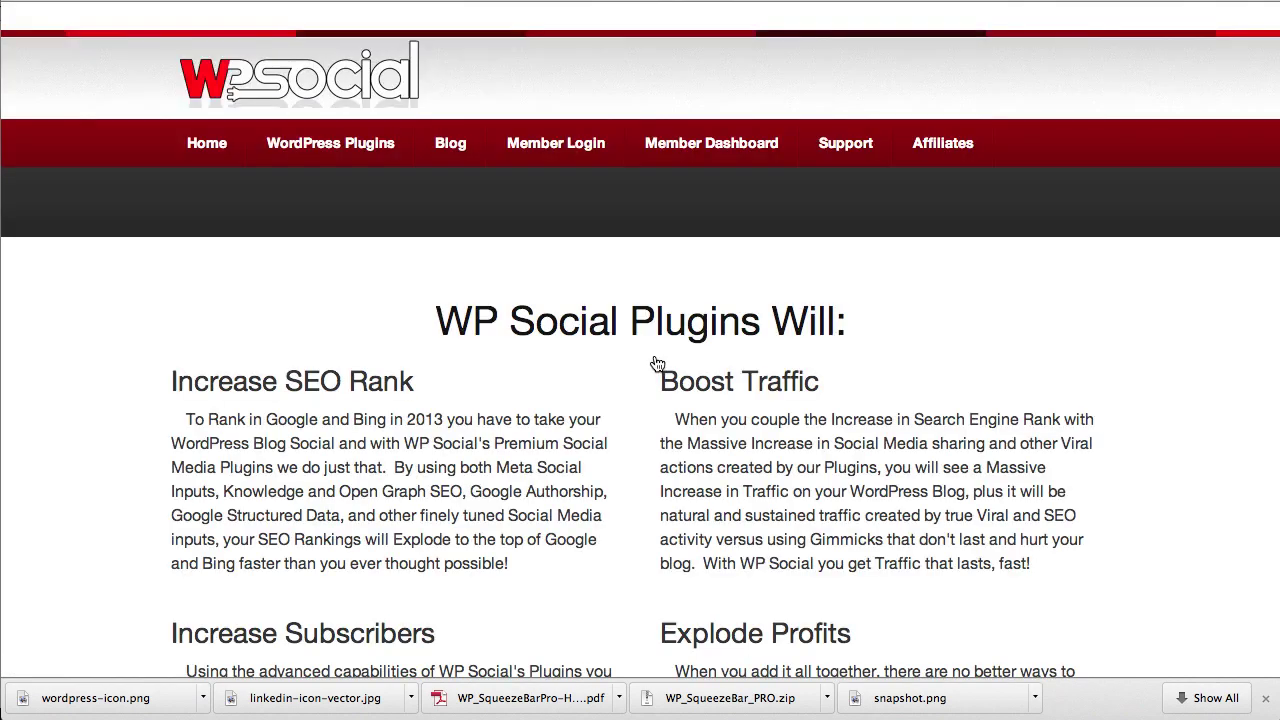
scroll(970, 415, "down", 10)
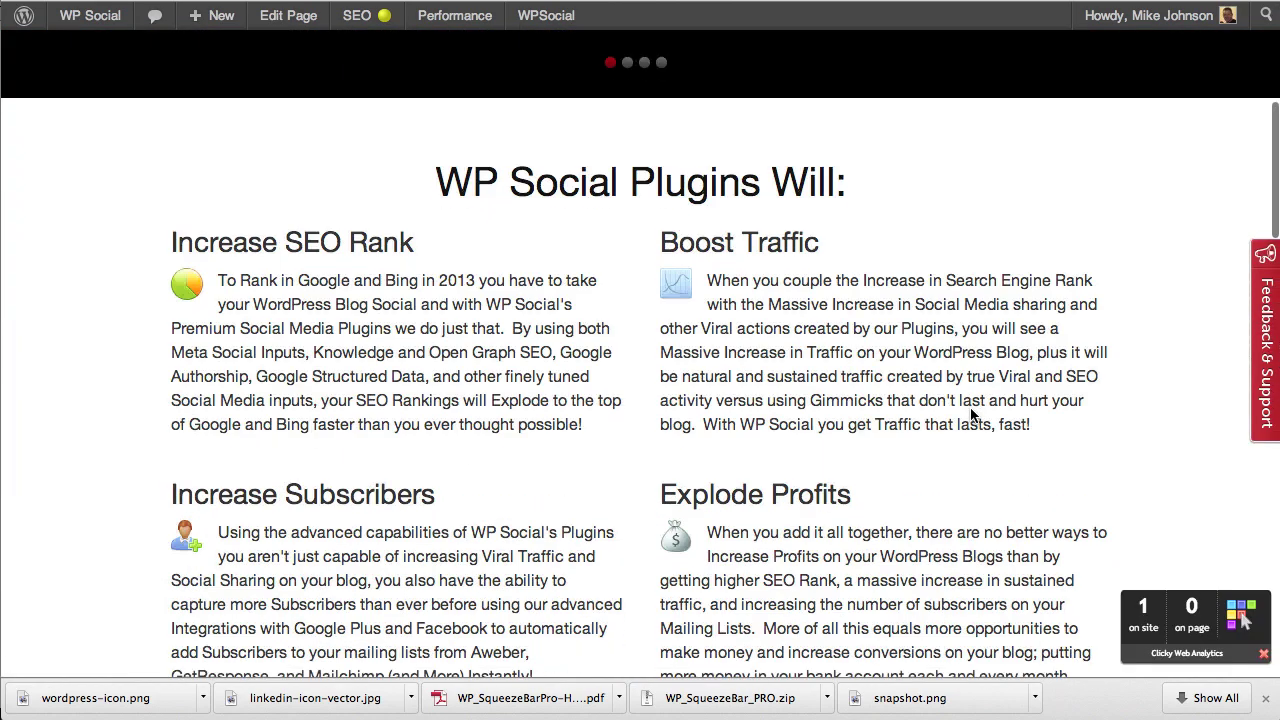
scroll(970, 415, "down", 3)
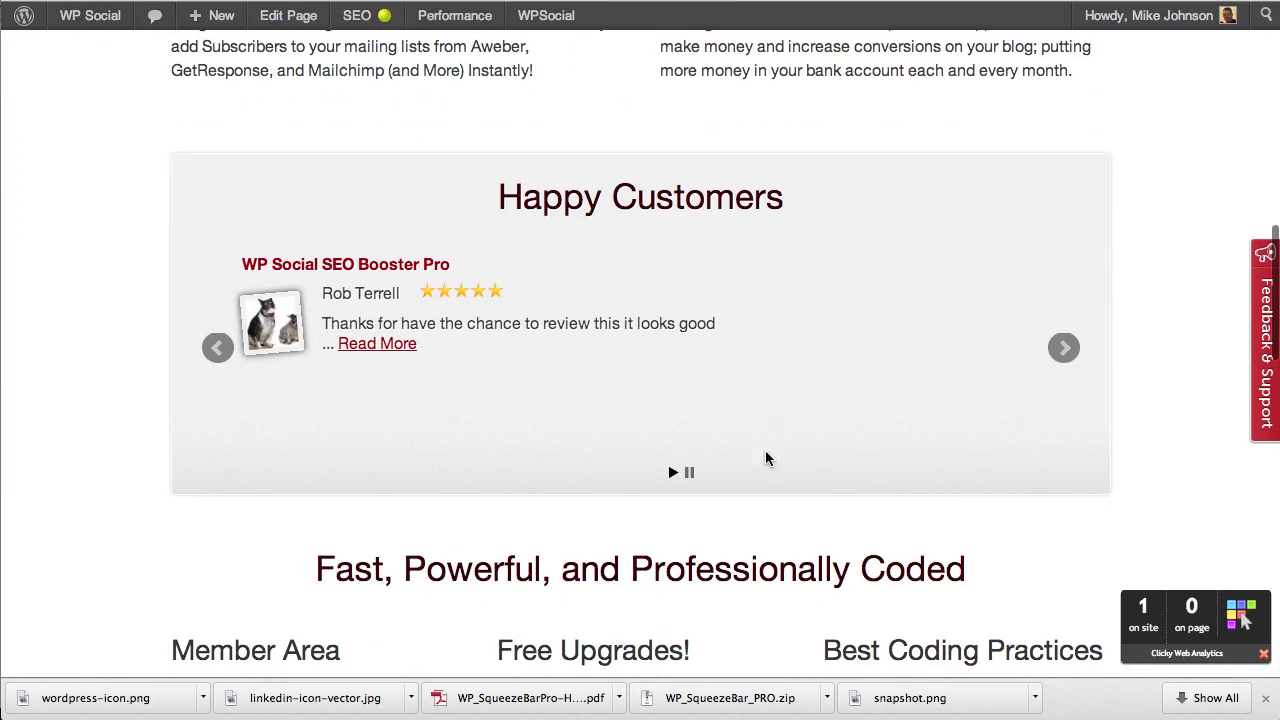
left_click(1065, 348)
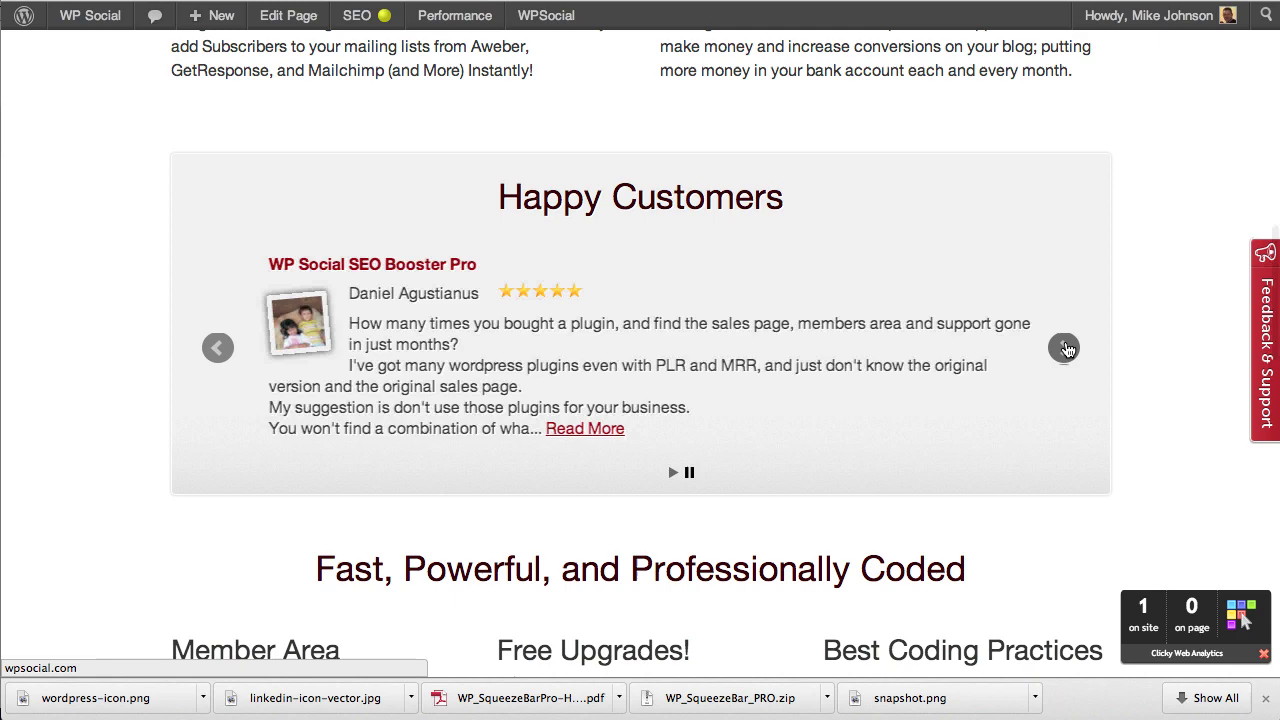
left_click(1065, 350)
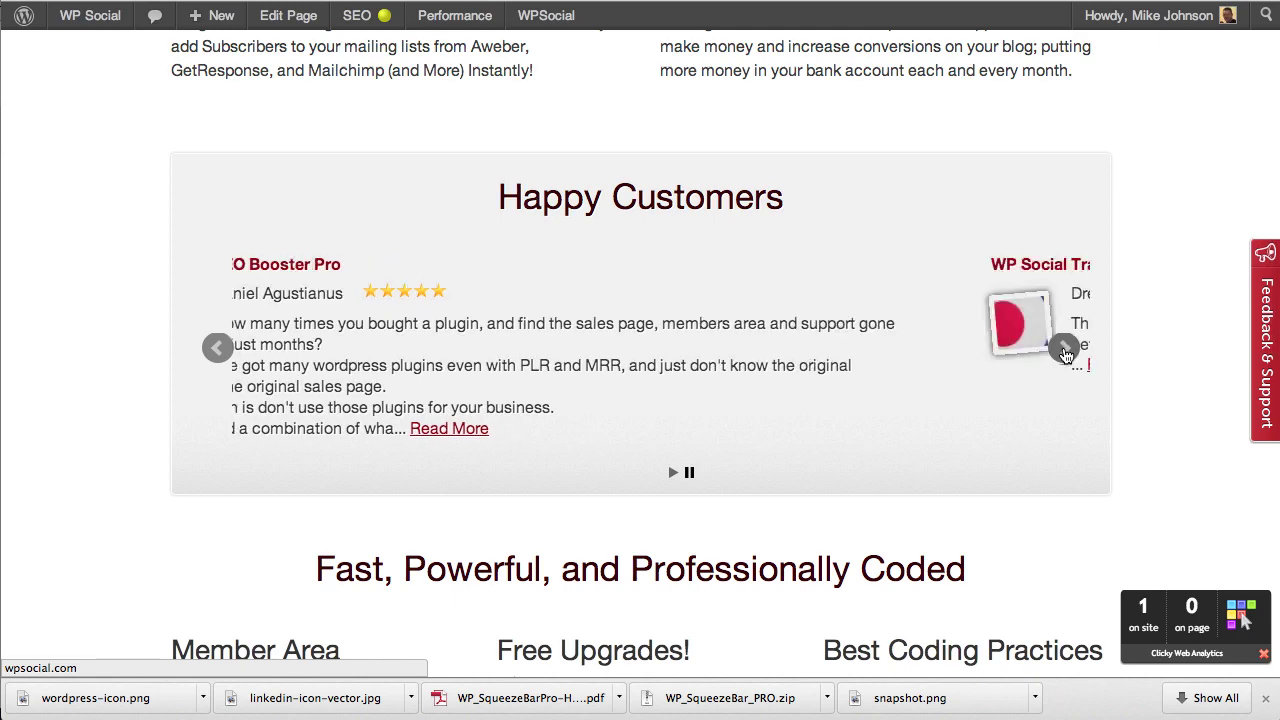
left_click(1065, 350)
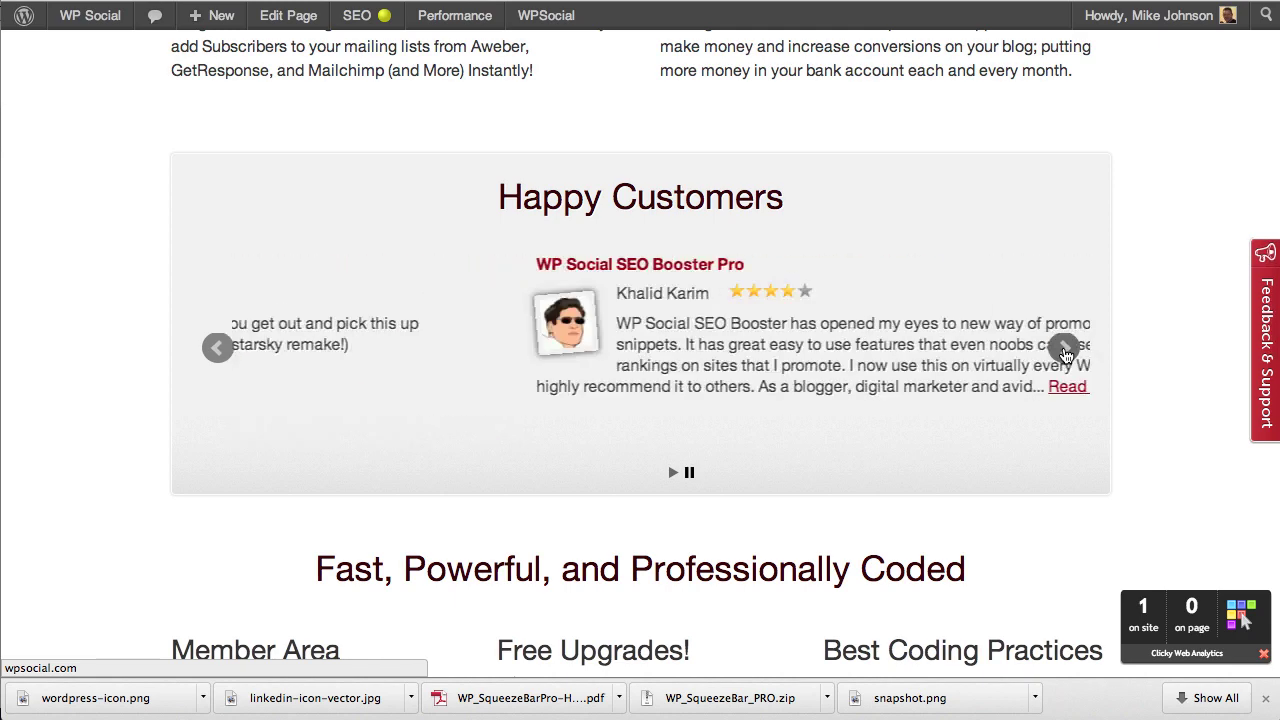
left_click(1065, 350)
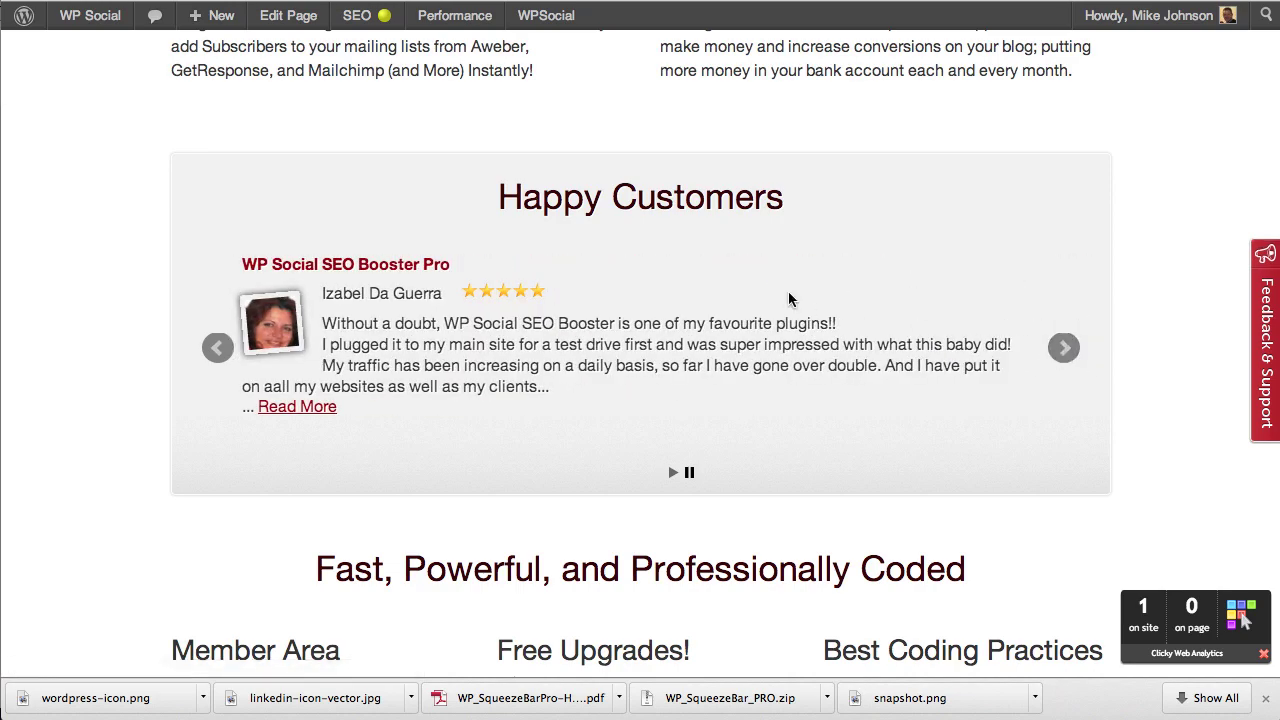
Step: Open the Member Dashboard, switch to the Member Login page and examine its Our Latest Reviews widget
scroll(744, 100, "up", 15)
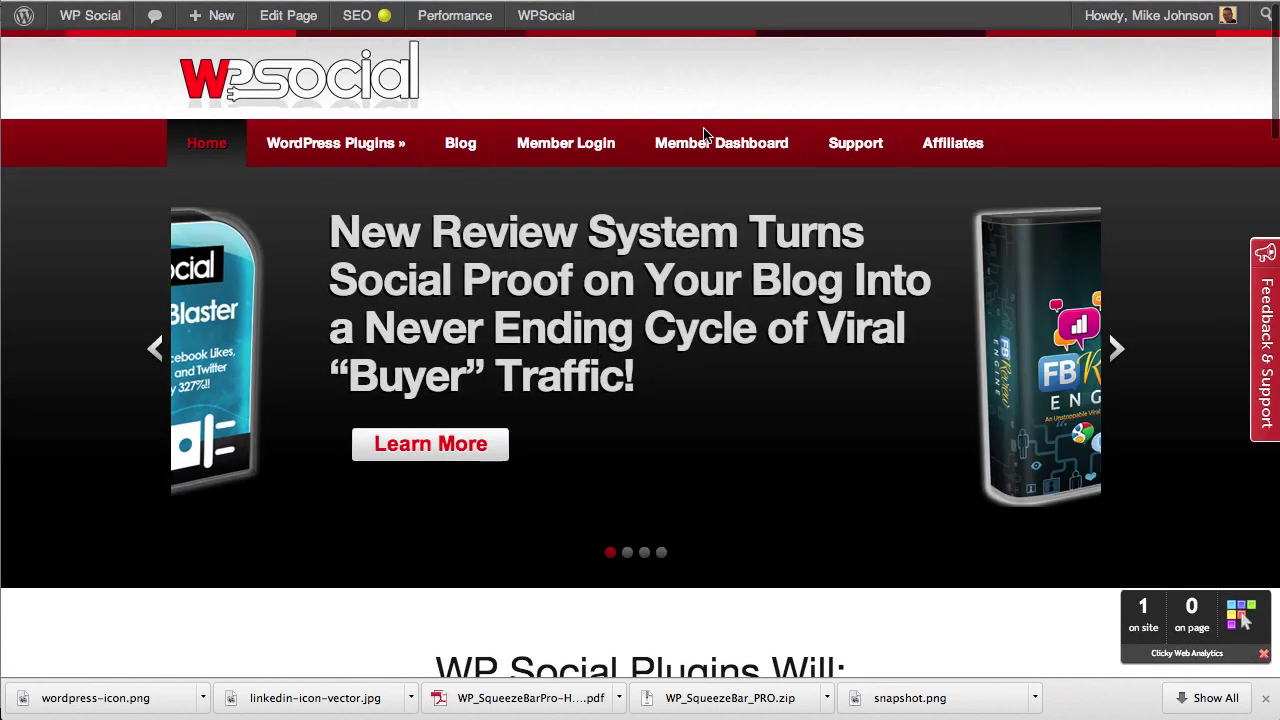
left_click(706, 144)
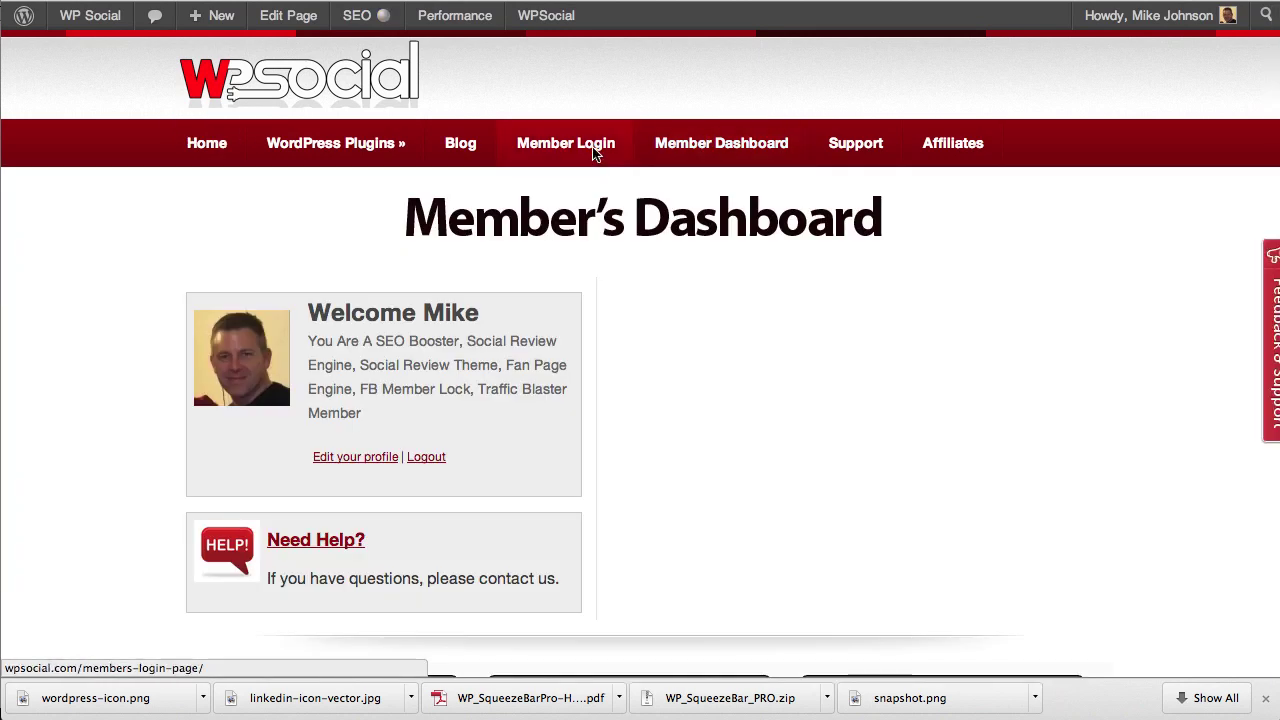
left_click(594, 150)
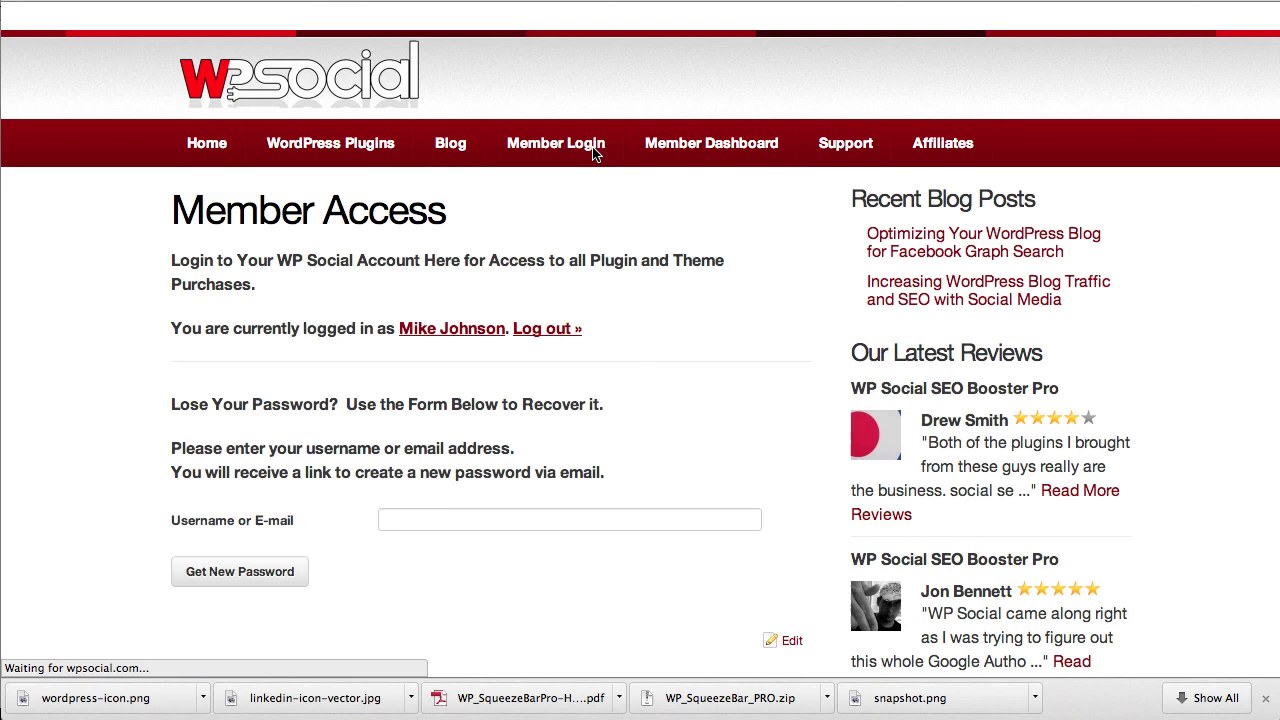
scroll(766, 400, "down", 3)
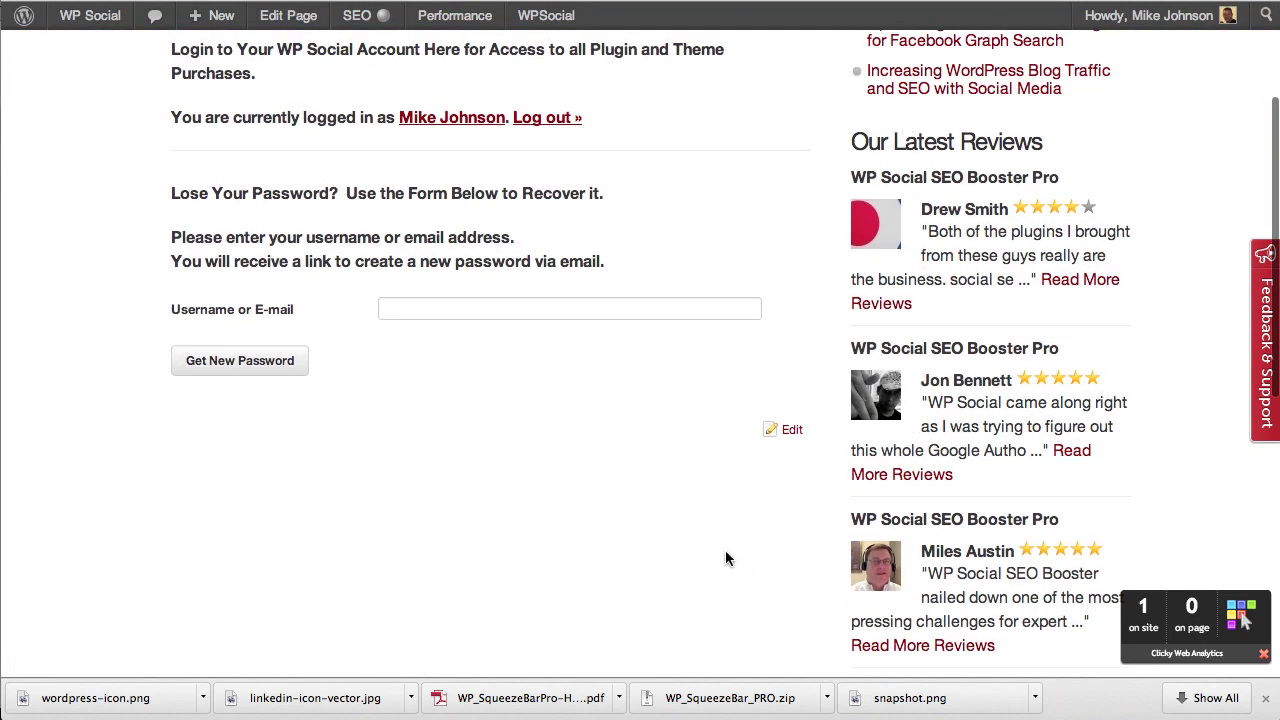
scroll(725, 557, "down", 5)
scroll(725, 557, "down", 2)
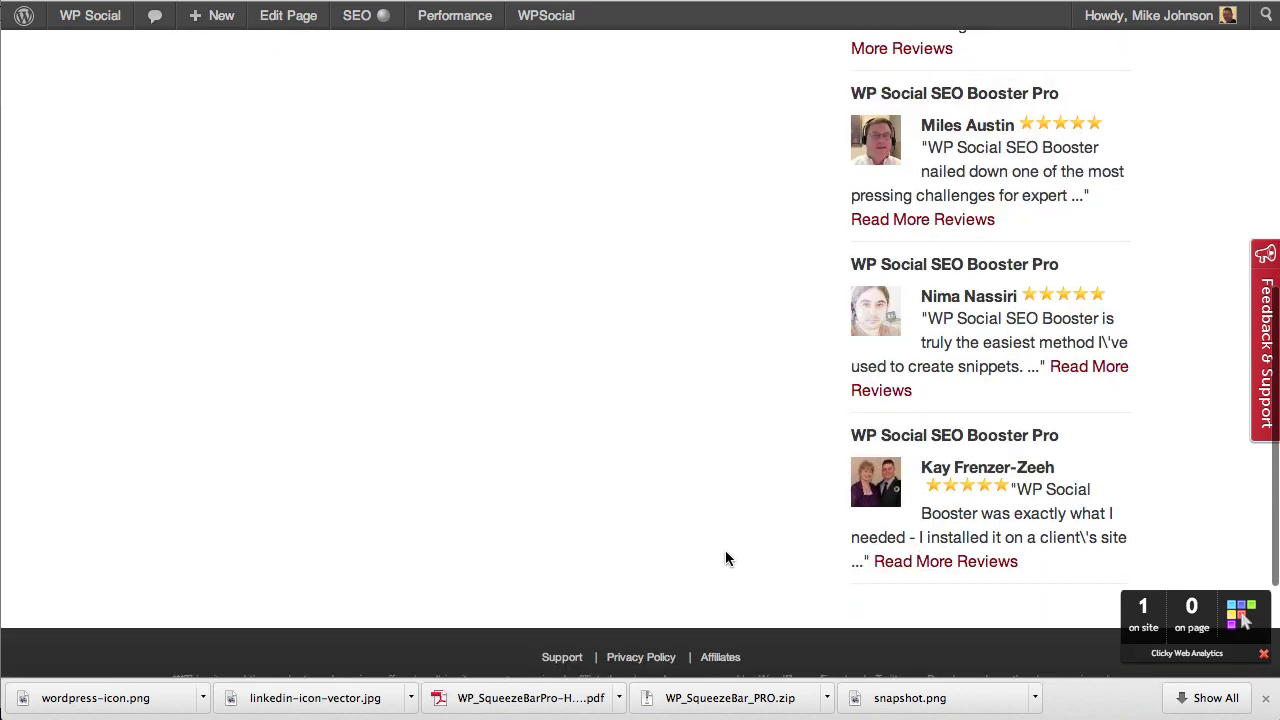
scroll(783, 290, "up", 7)
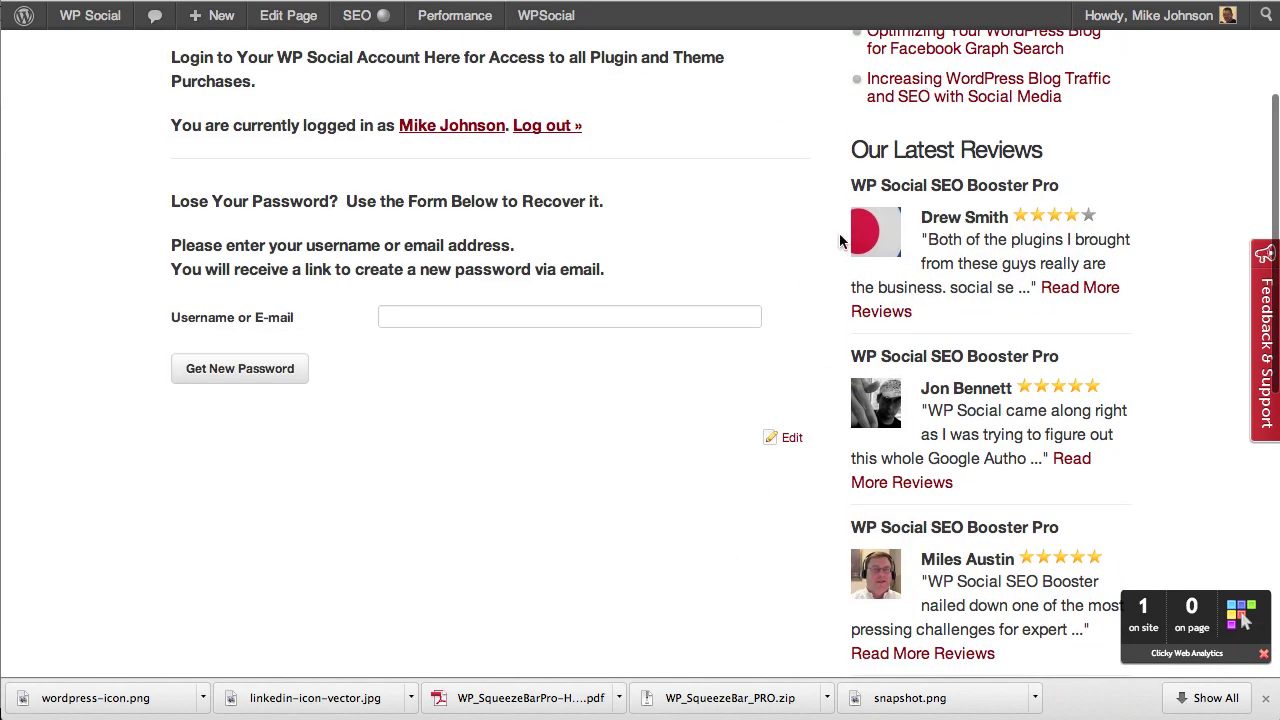
scroll(811, 254, "up", 3)
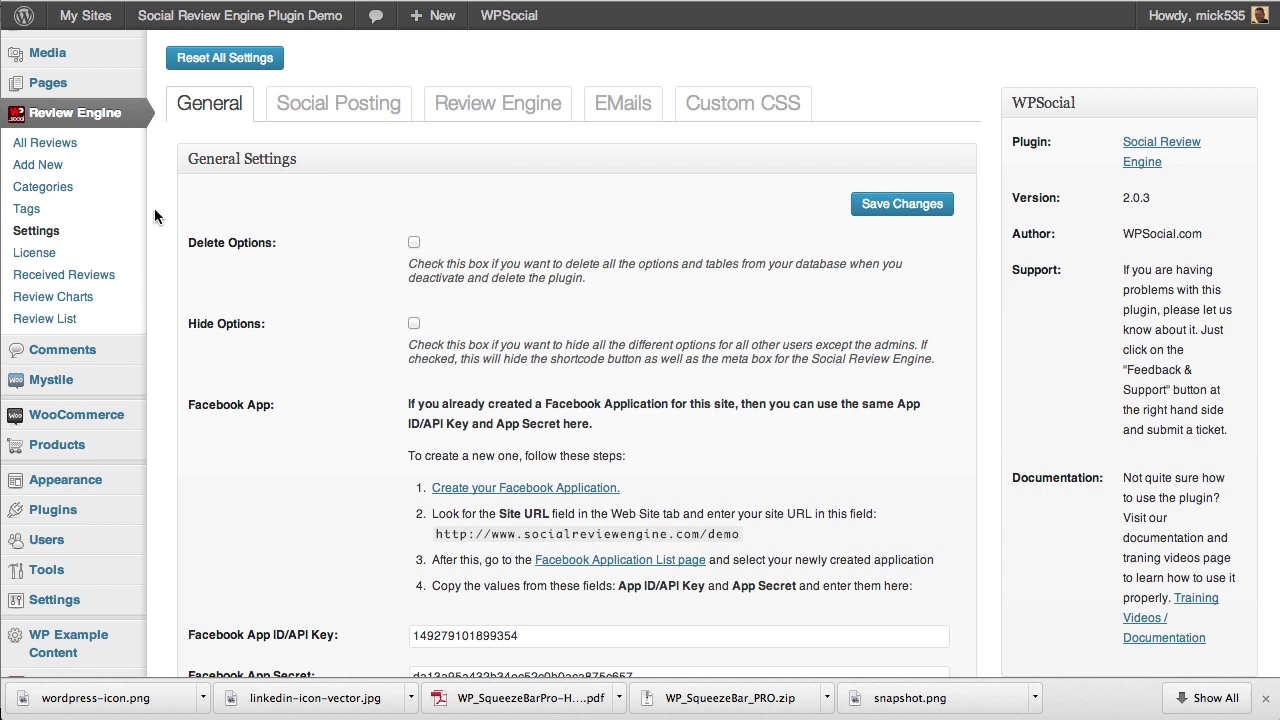
Step: Examine the Review Engine admin entries and the General settings for the Facebook, Google+ and LinkedIn apps
scroll(154, 216, "up", 2)
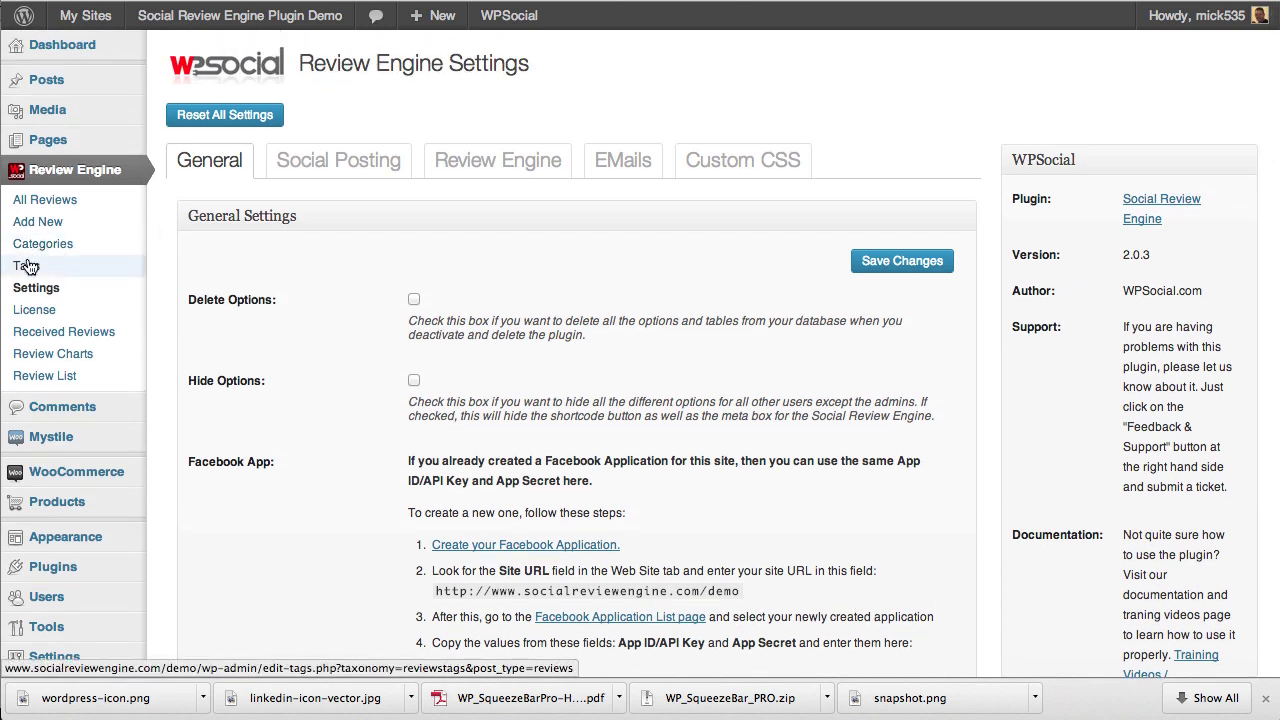
scroll(156, 264, "up", 2)
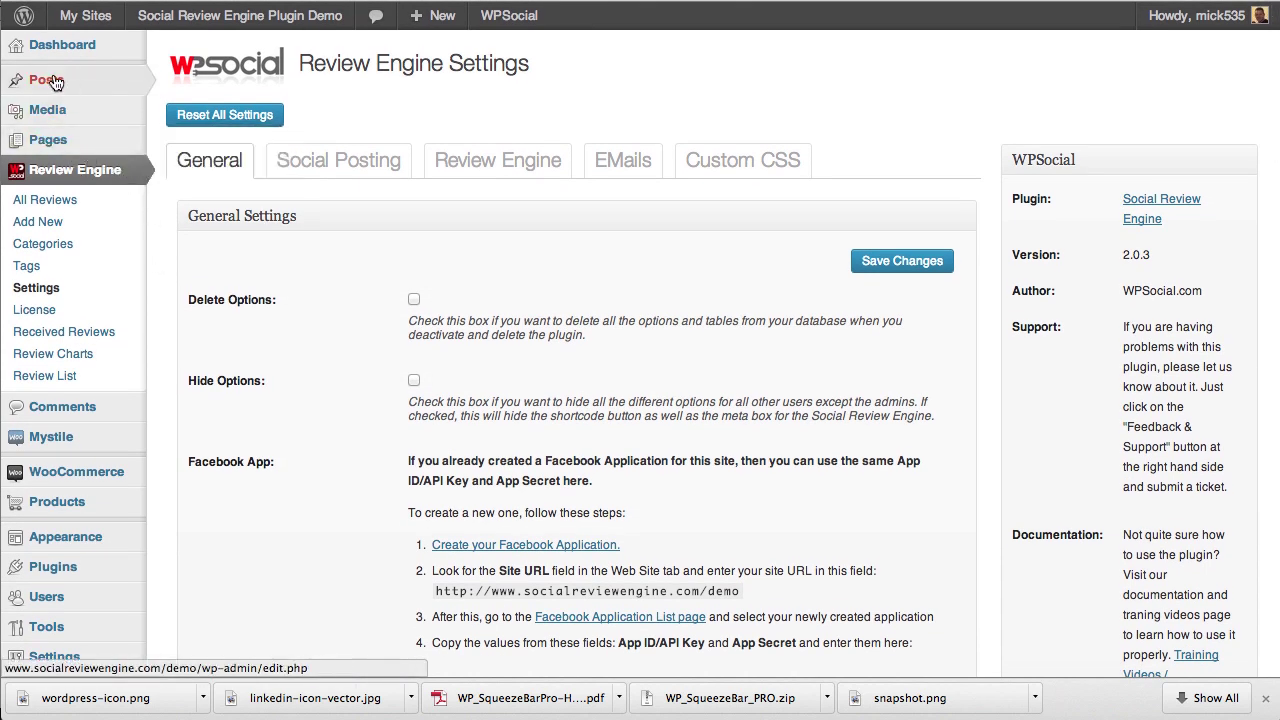
mouse_move(72, 82)
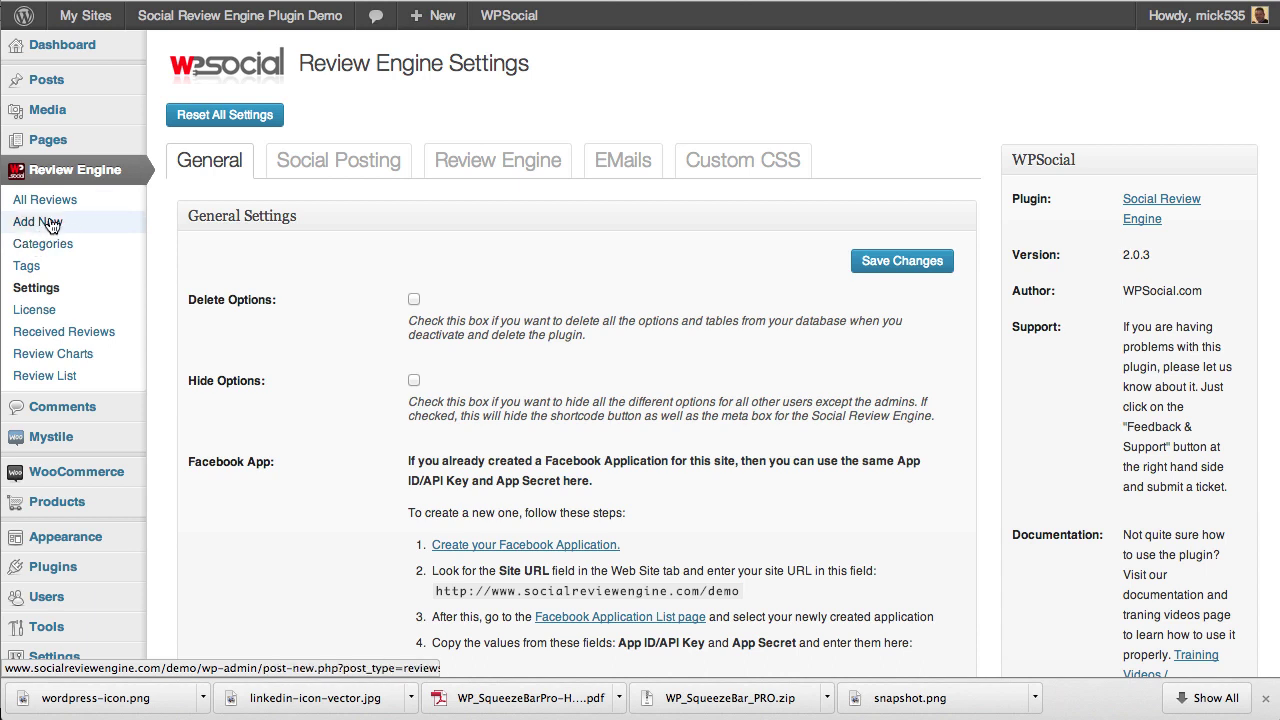
scroll(284, 333, "down", 2)
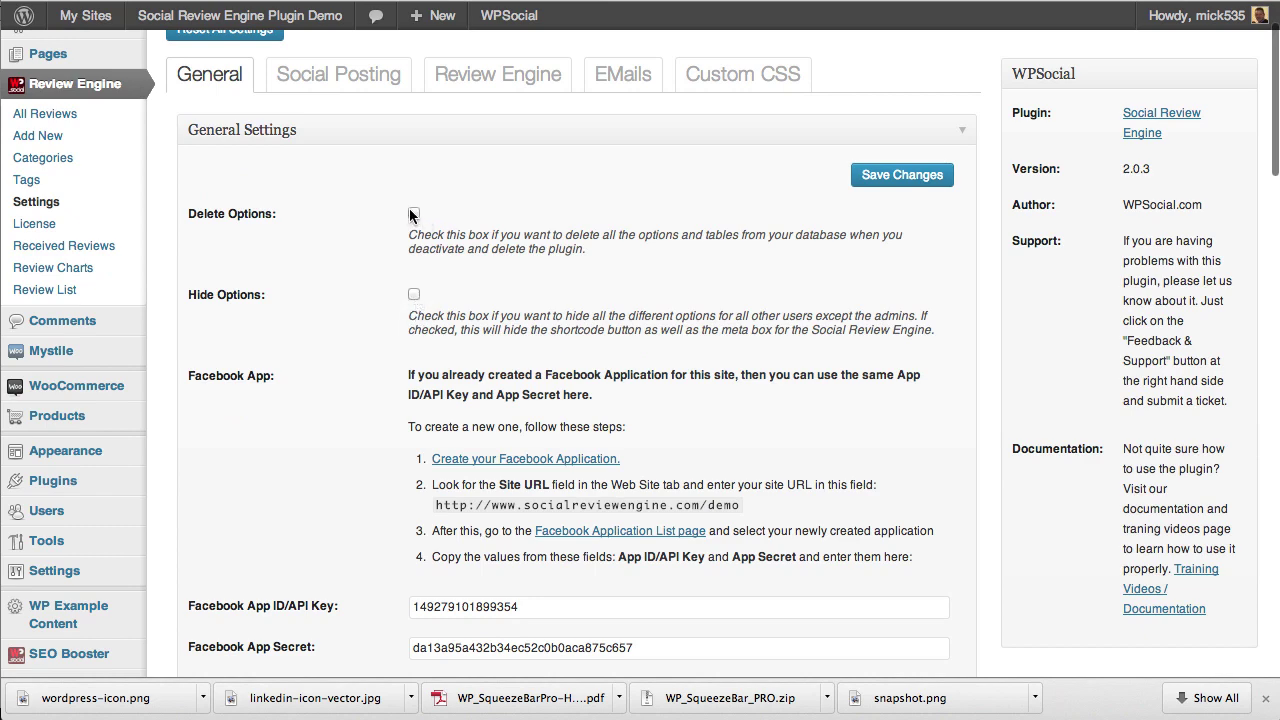
scroll(355, 303, "down", 1)
scroll(355, 303, "down", 3)
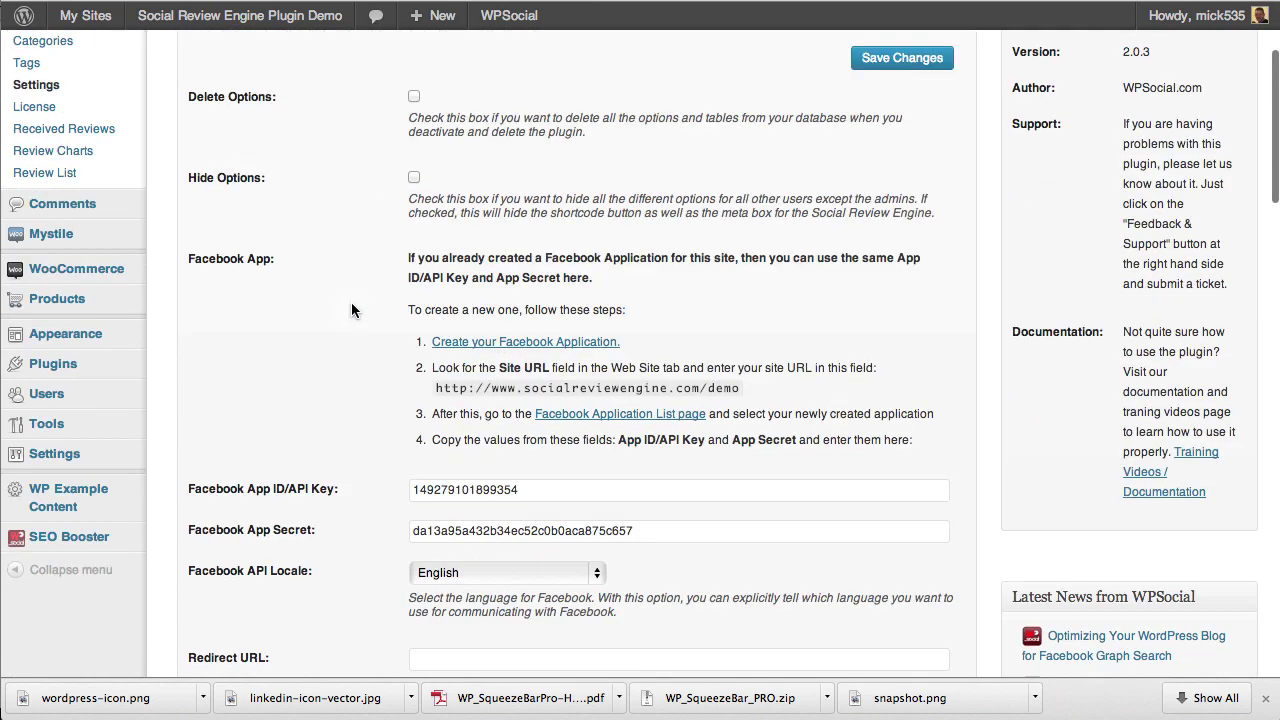
scroll(351, 301, "down", 8)
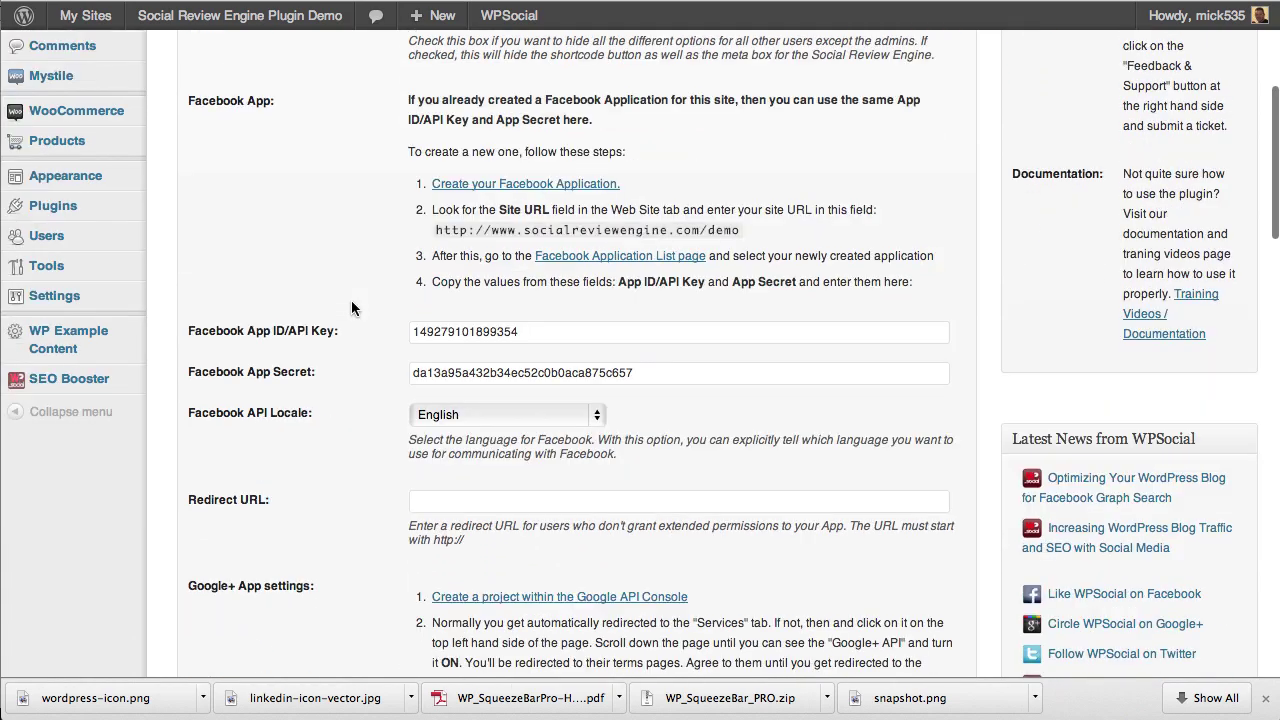
scroll(351, 300, "down", 15)
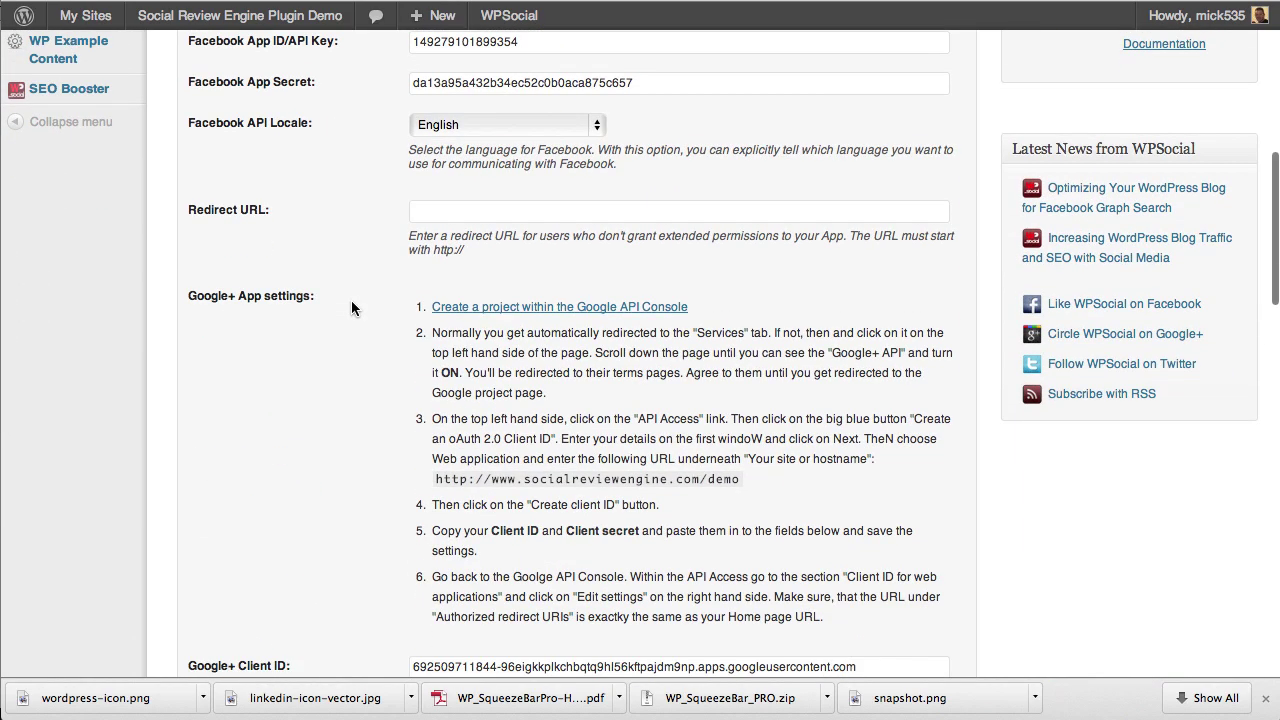
scroll(351, 300, "down", 2)
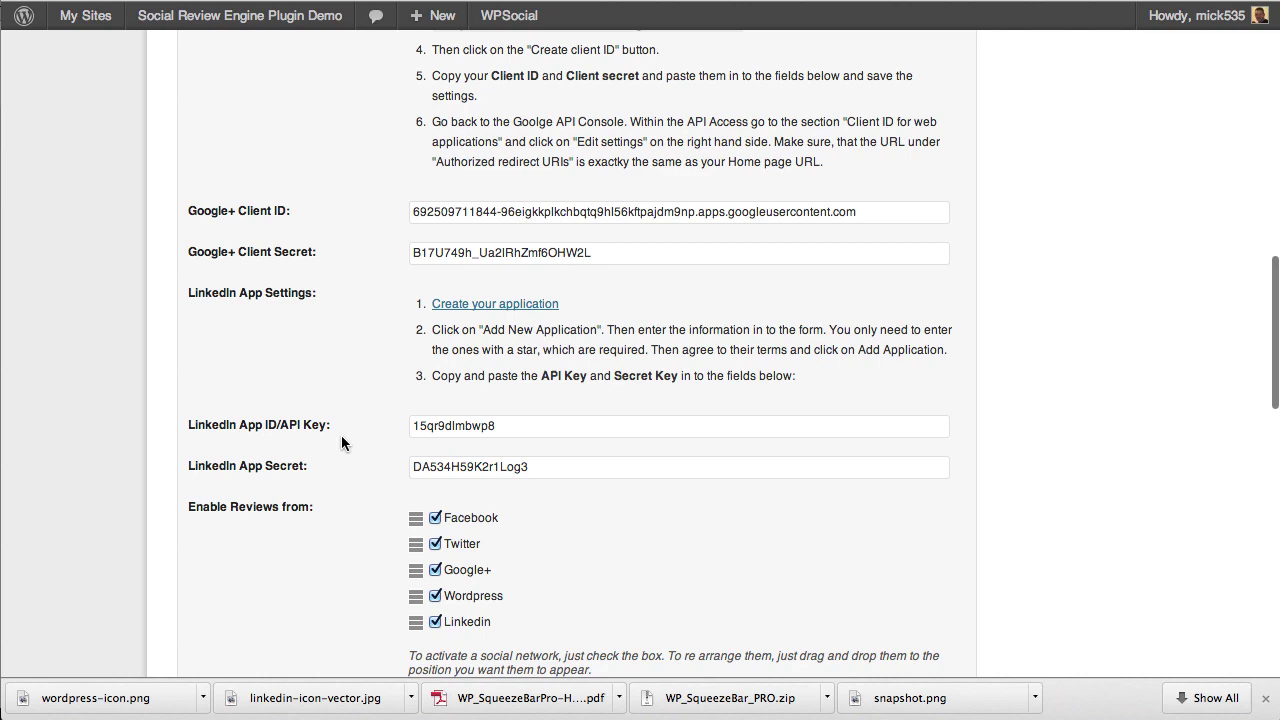
Step: Reorder the enabled review networks to Twitter, Facebook, Wordpress, Google+, Linkedin, keeping all five enabled
scroll(341, 435, "down", 7)
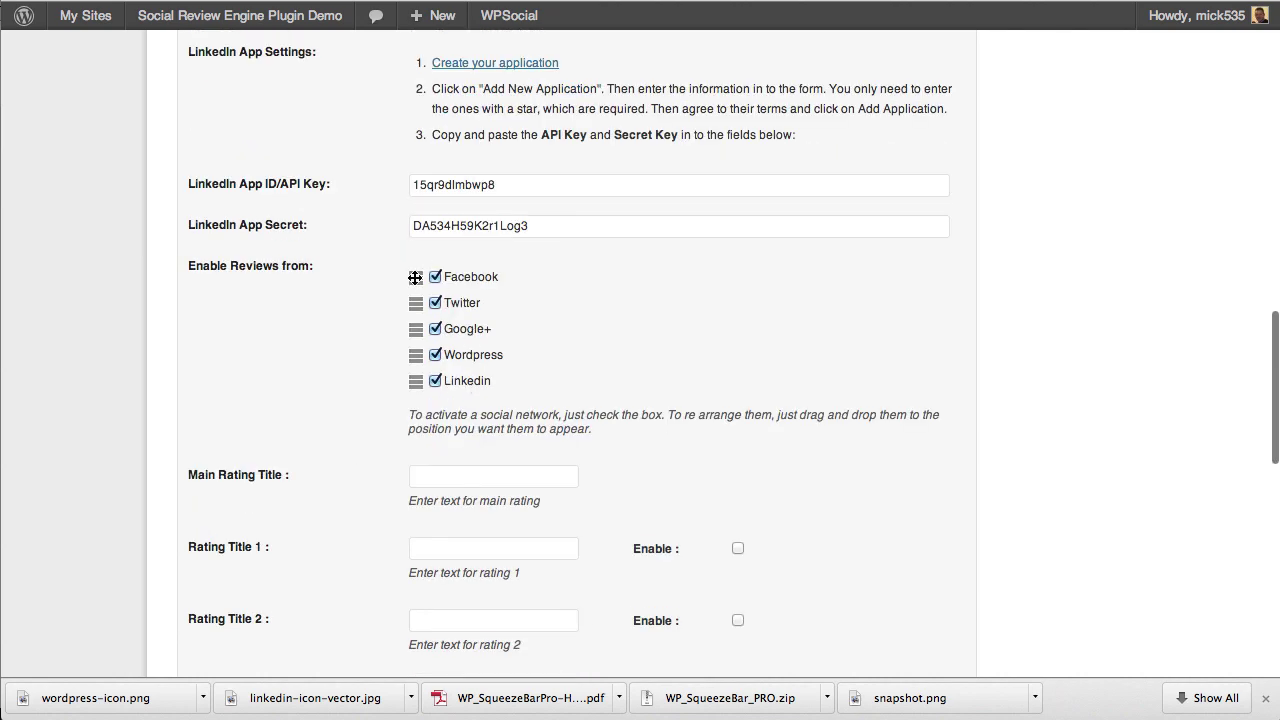
left_click_drag(415, 277, 416, 322)
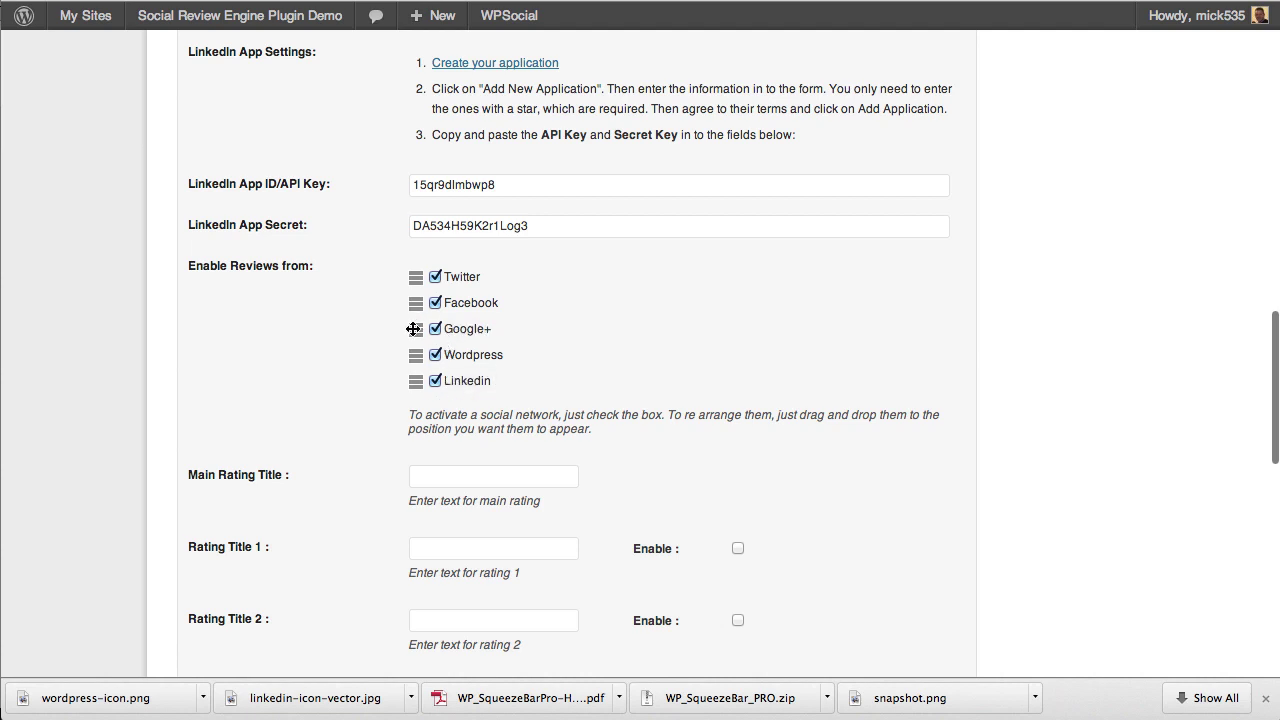
left_click_drag(413, 329, 416, 369)
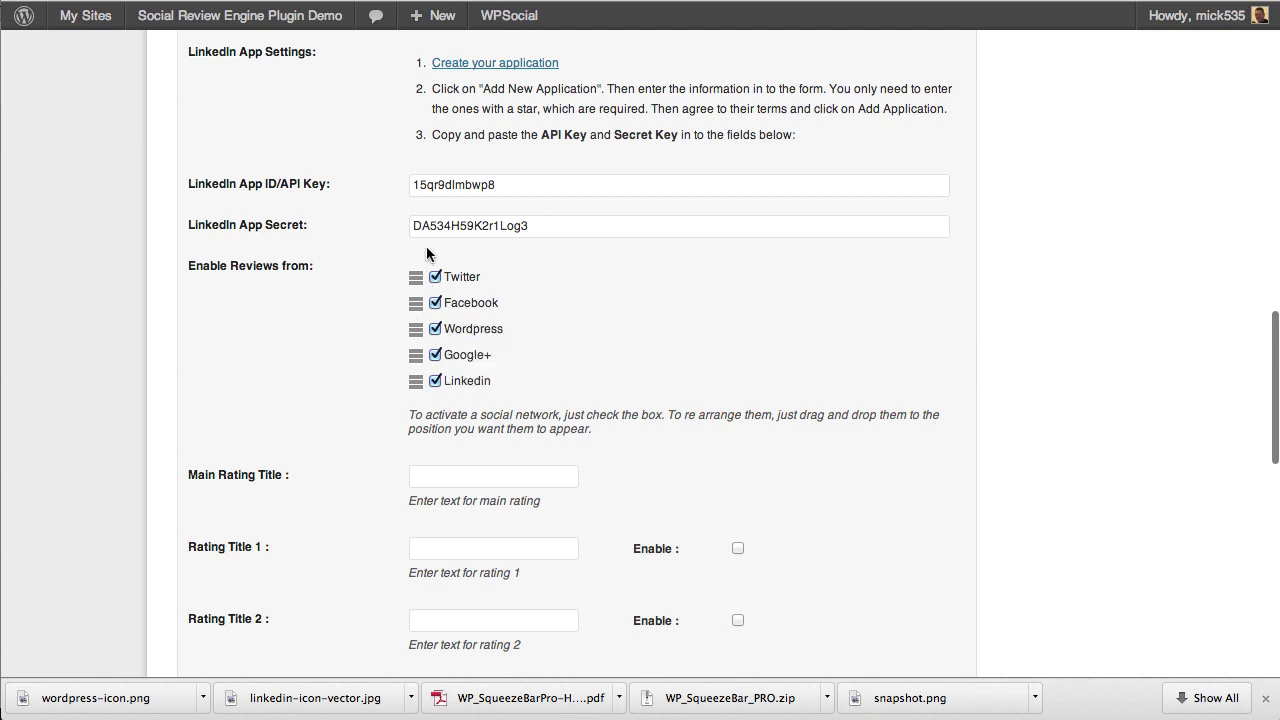
left_click(435, 356)
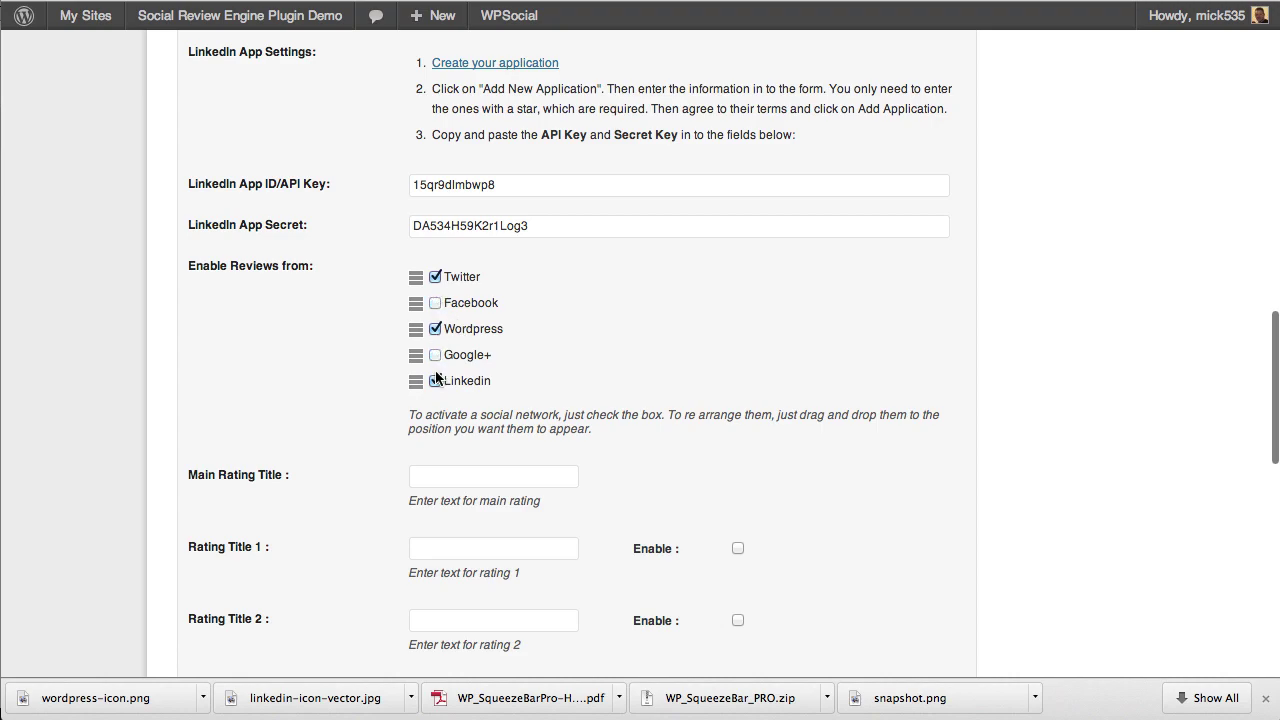
left_click(435, 303)
Step: Open the Social Posting settings and examine the Fan Page posting and Twitter app sections
scroll(365, 222, "up", 5)
scroll(365, 226, "up", 10)
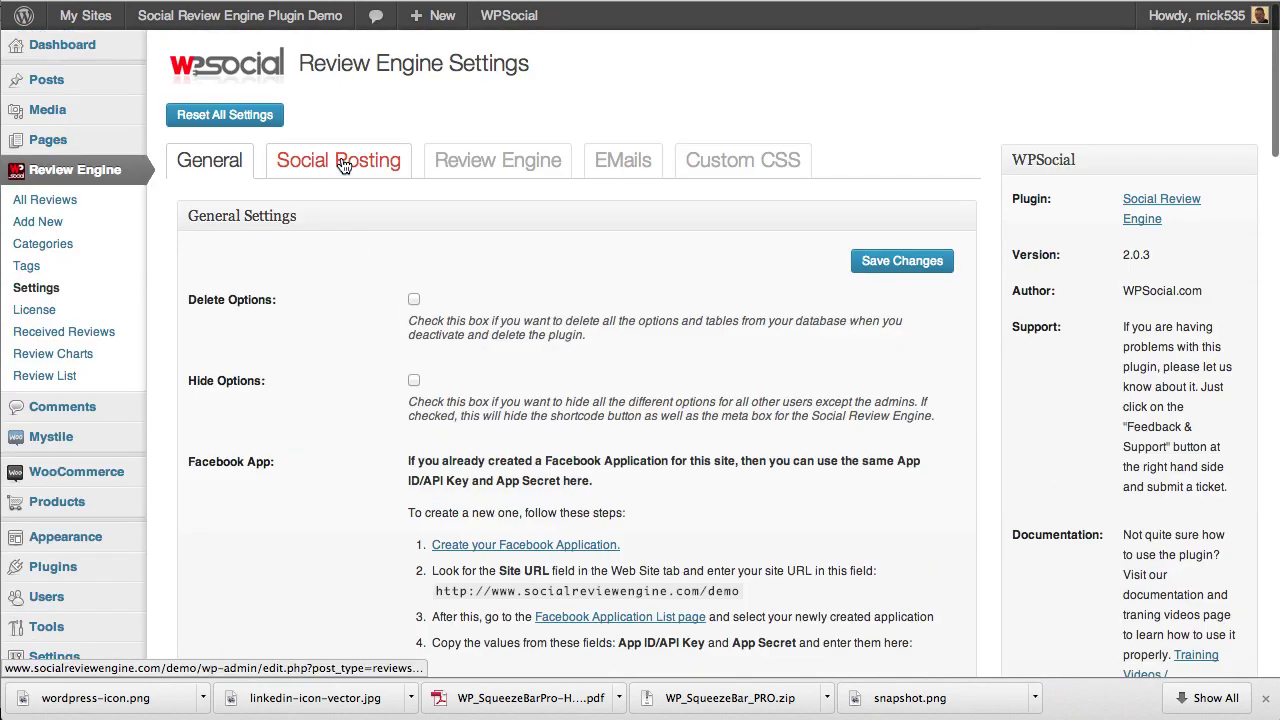
left_click(330, 172)
scroll(342, 441, "down", 1)
scroll(342, 450, "down", 5)
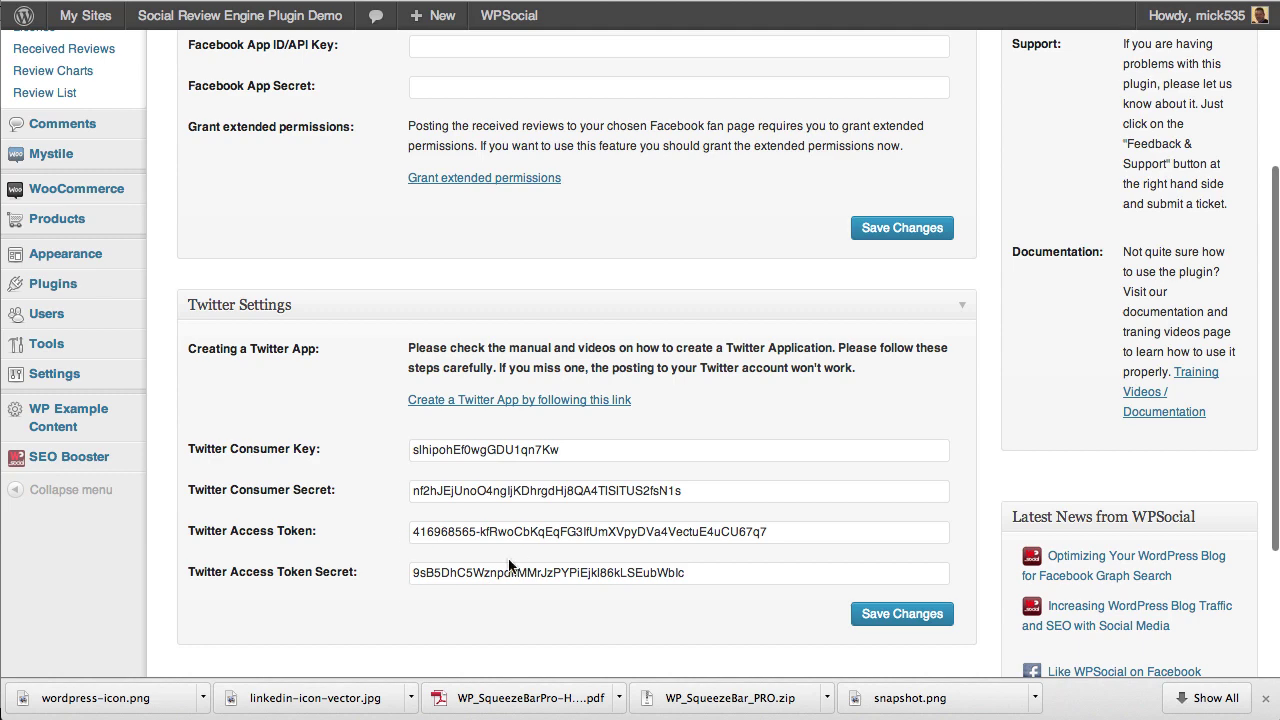
scroll(509, 566, "up", 3)
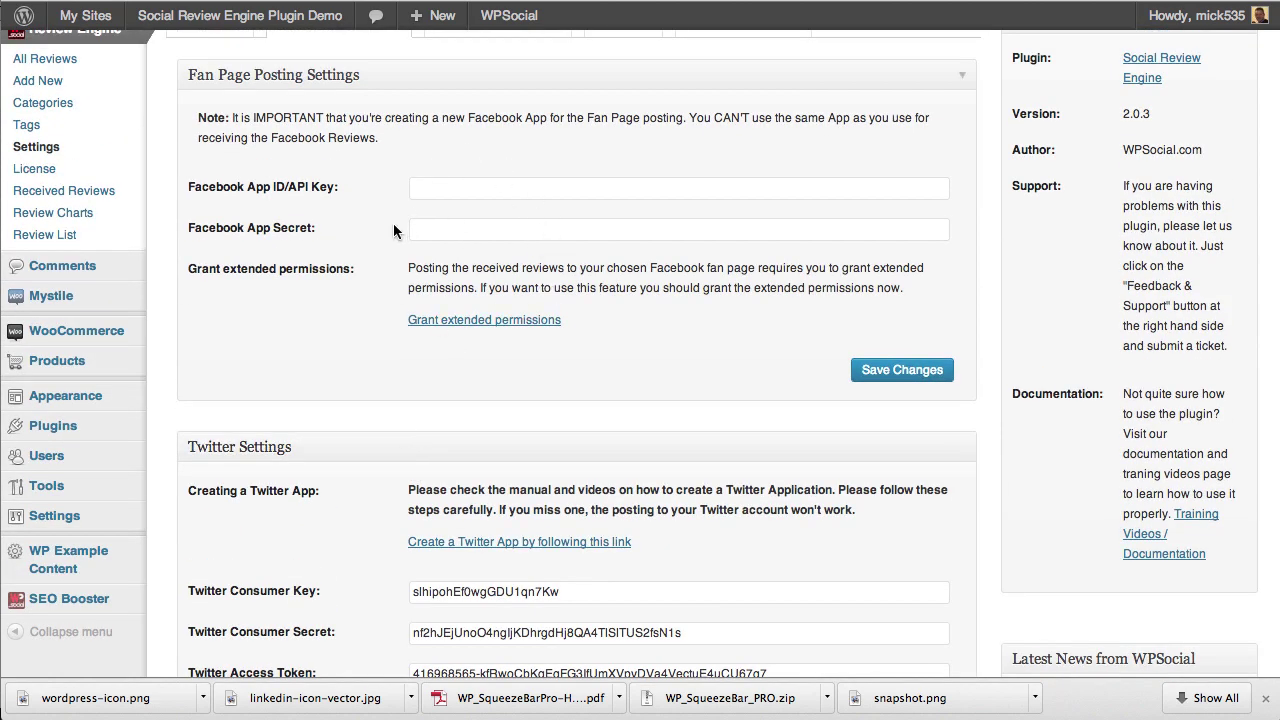
scroll(331, 229, "up", 3)
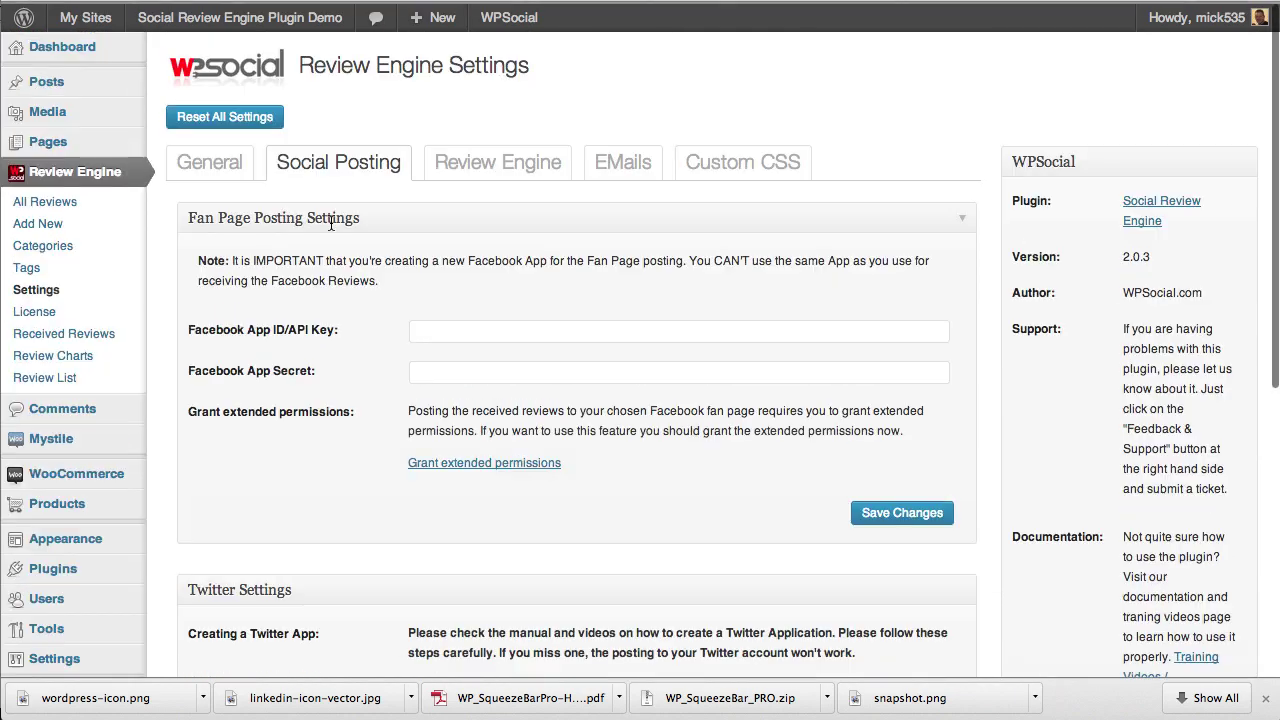
Step: Return to the General settings and examine the rating titles, guest reviews and Enable Reviews on options
left_click(212, 167)
scroll(386, 554, "down", 10)
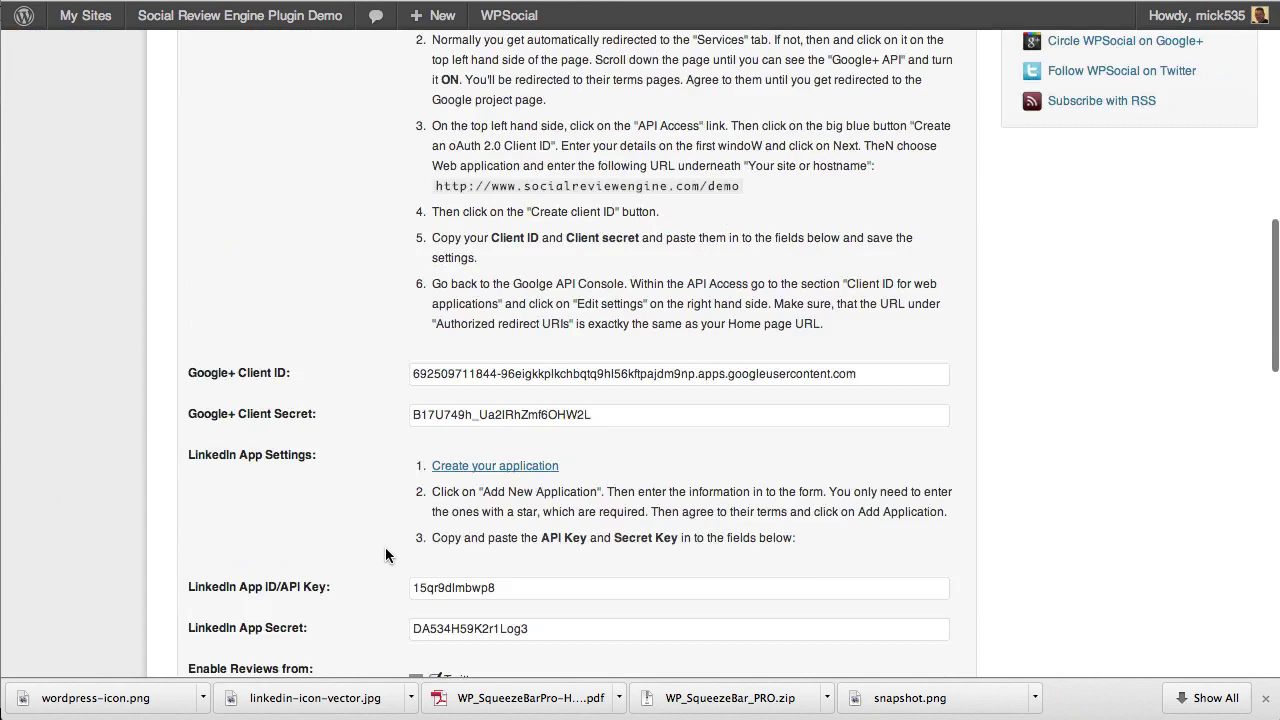
scroll(385, 555, "down", 10)
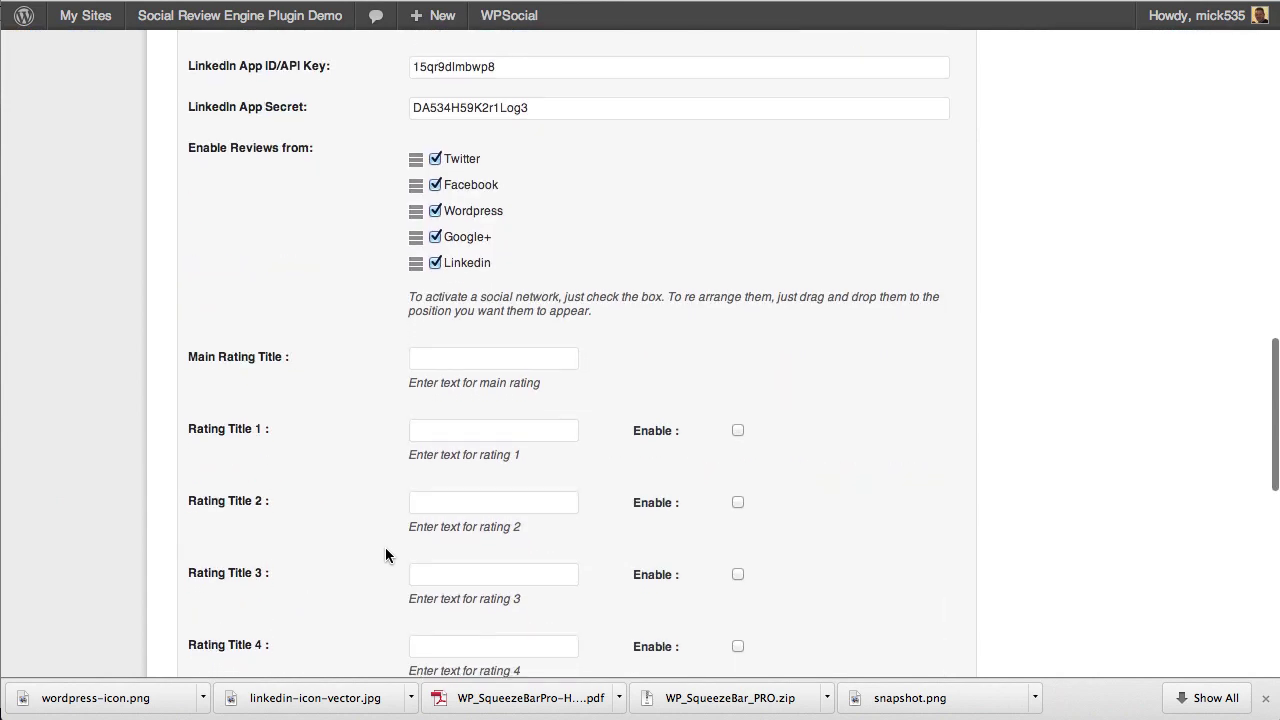
scroll(385, 555, "down", 10)
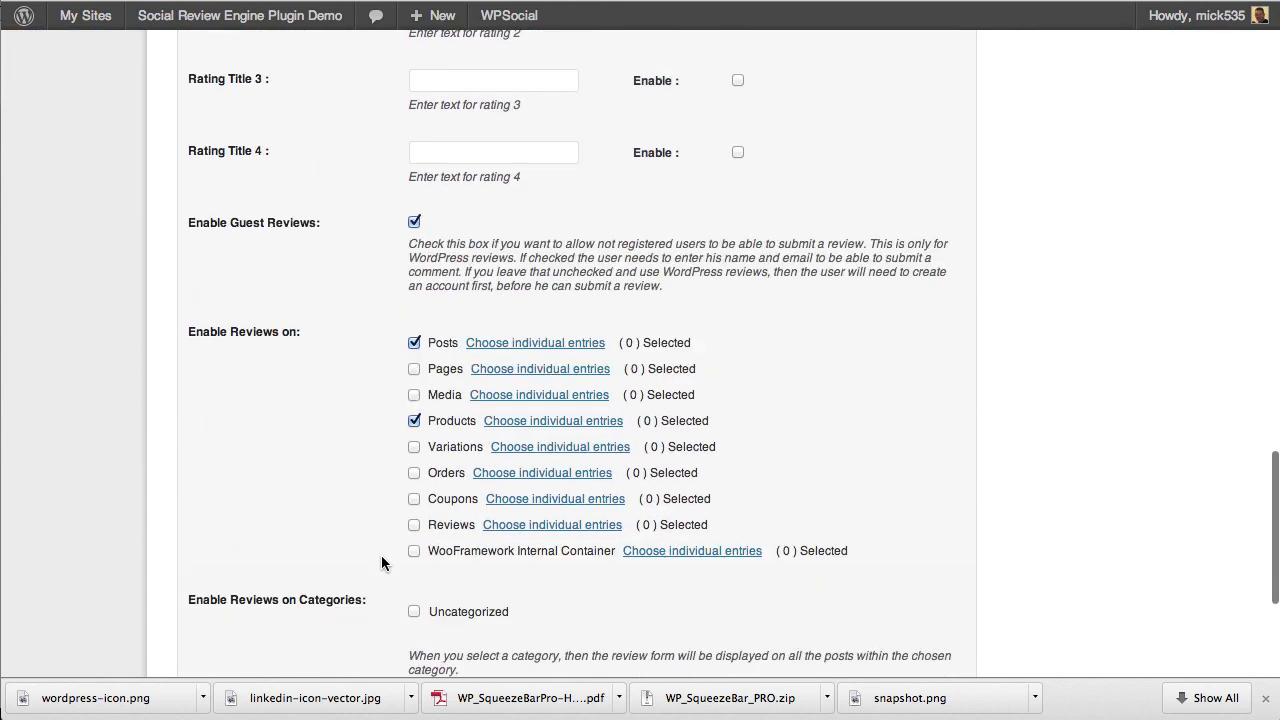
scroll(381, 563, "down", 2)
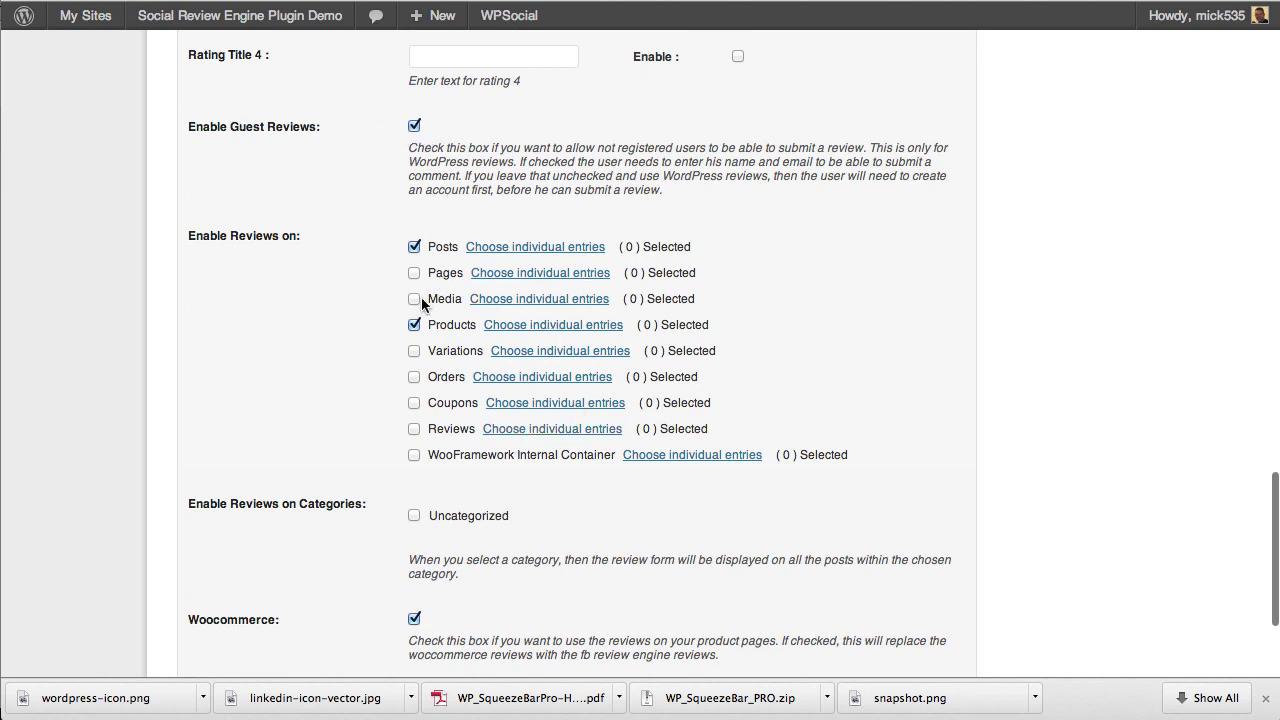
Step: View the individual post entries available for reviews, close the list and dismiss the RoboForm update
left_click(527, 252)
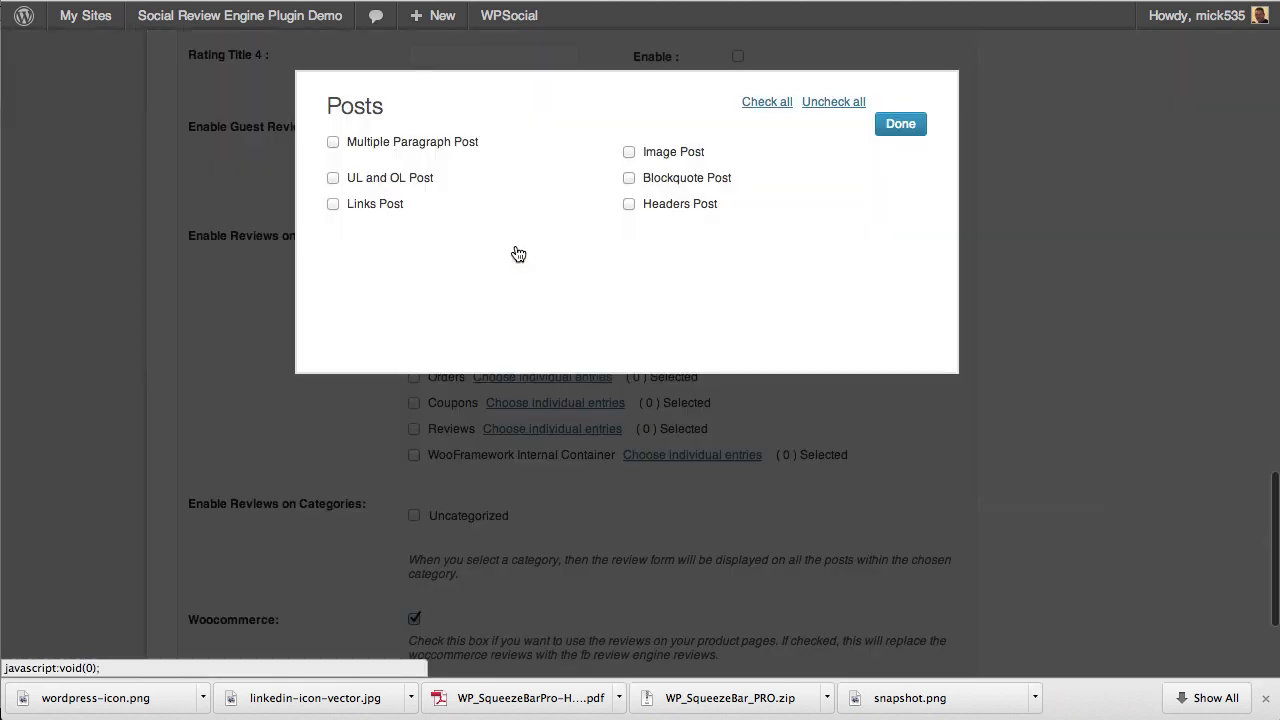
left_click(896, 128)
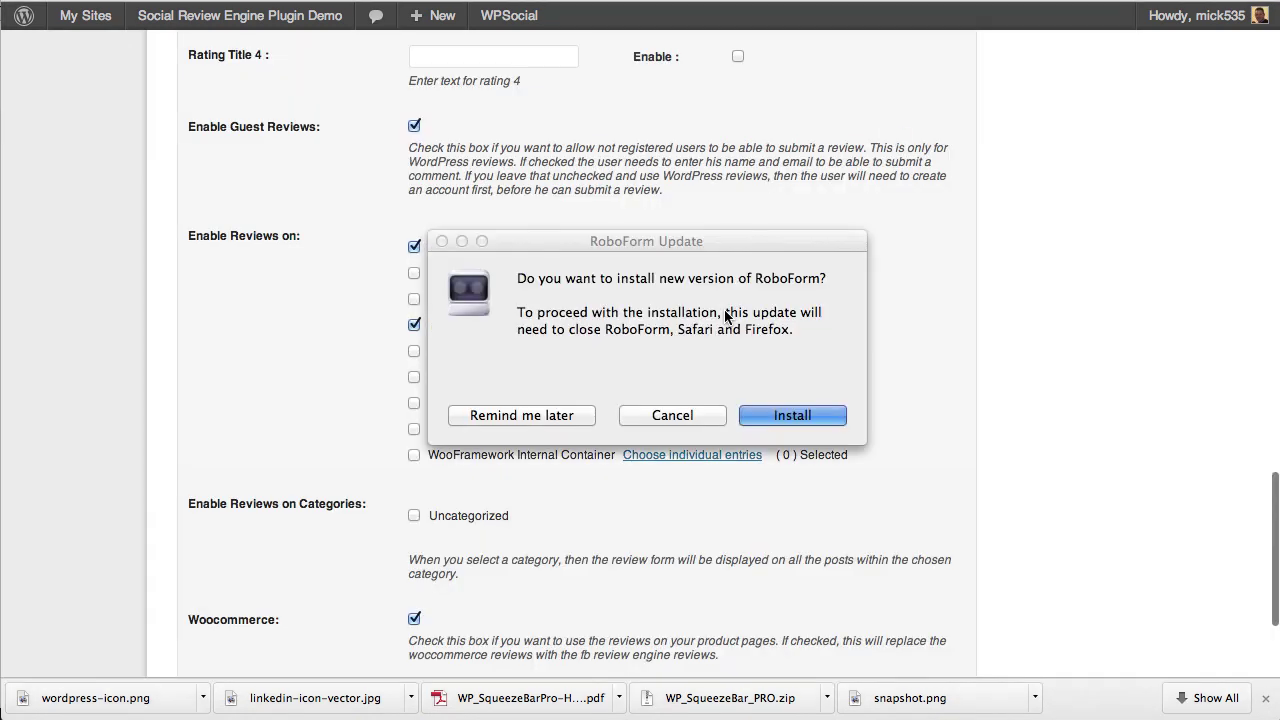
left_click(668, 415)
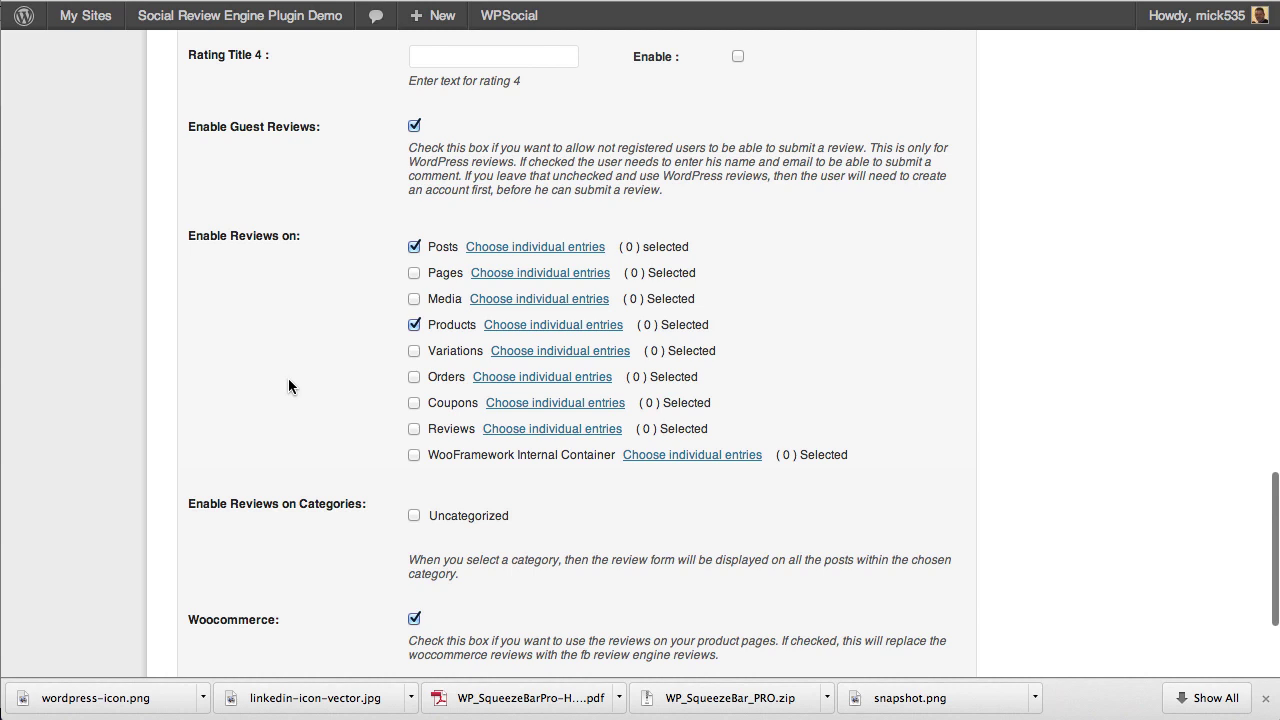
Step: Try enabling reviews on the Uncategorized category, clear it again and examine the Woocommerce and Close Comments options
scroll(288, 386, "down", 2)
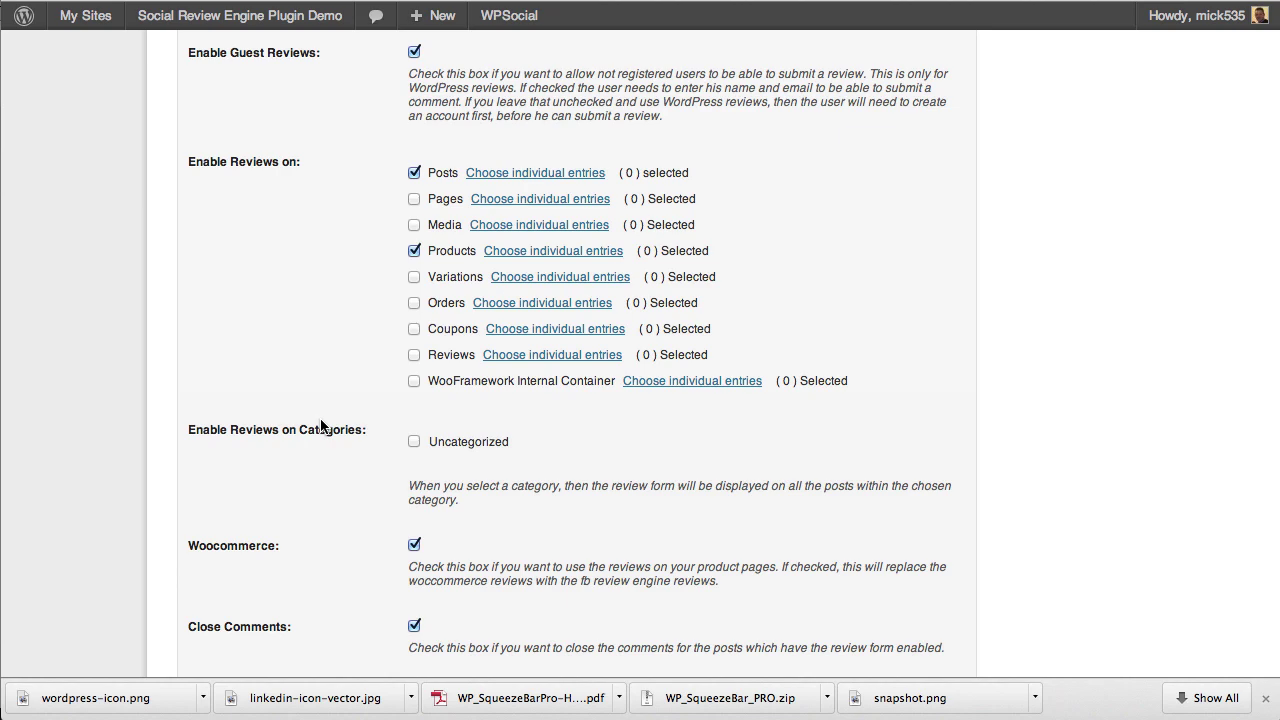
scroll(322, 427, "down", 1)
left_click(414, 401)
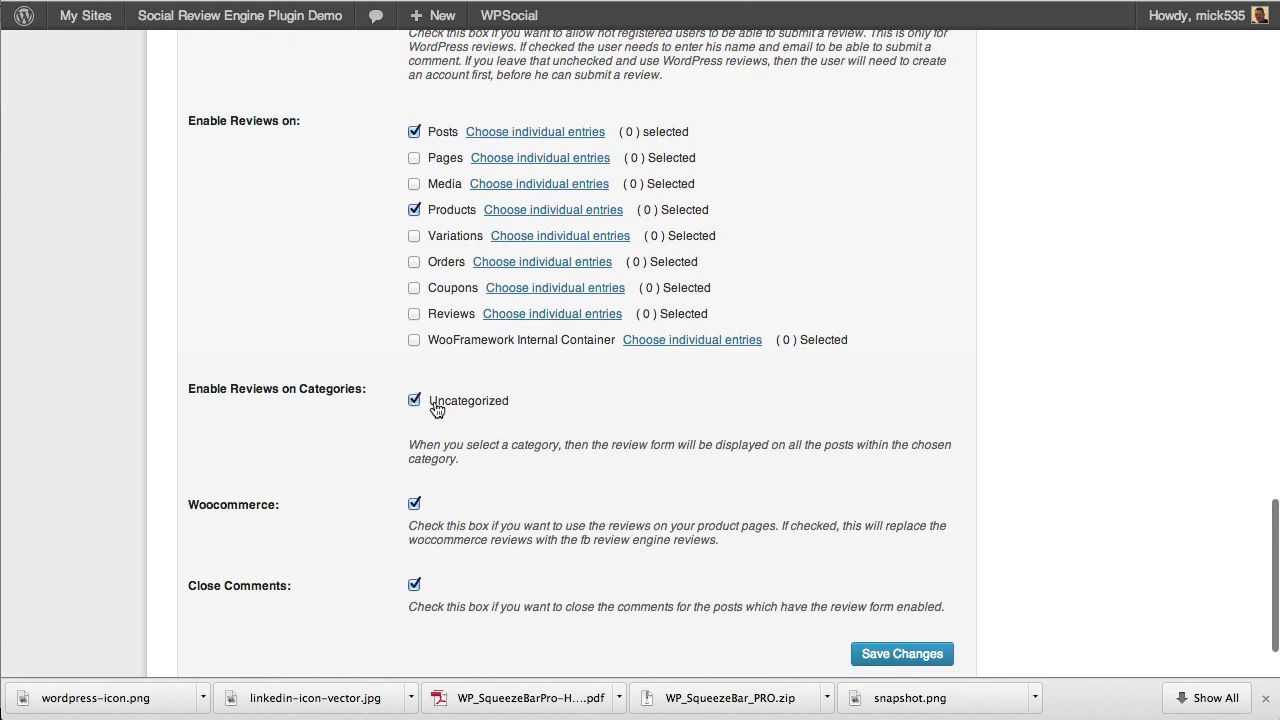
left_click(414, 401)
scroll(405, 425, "down", 3)
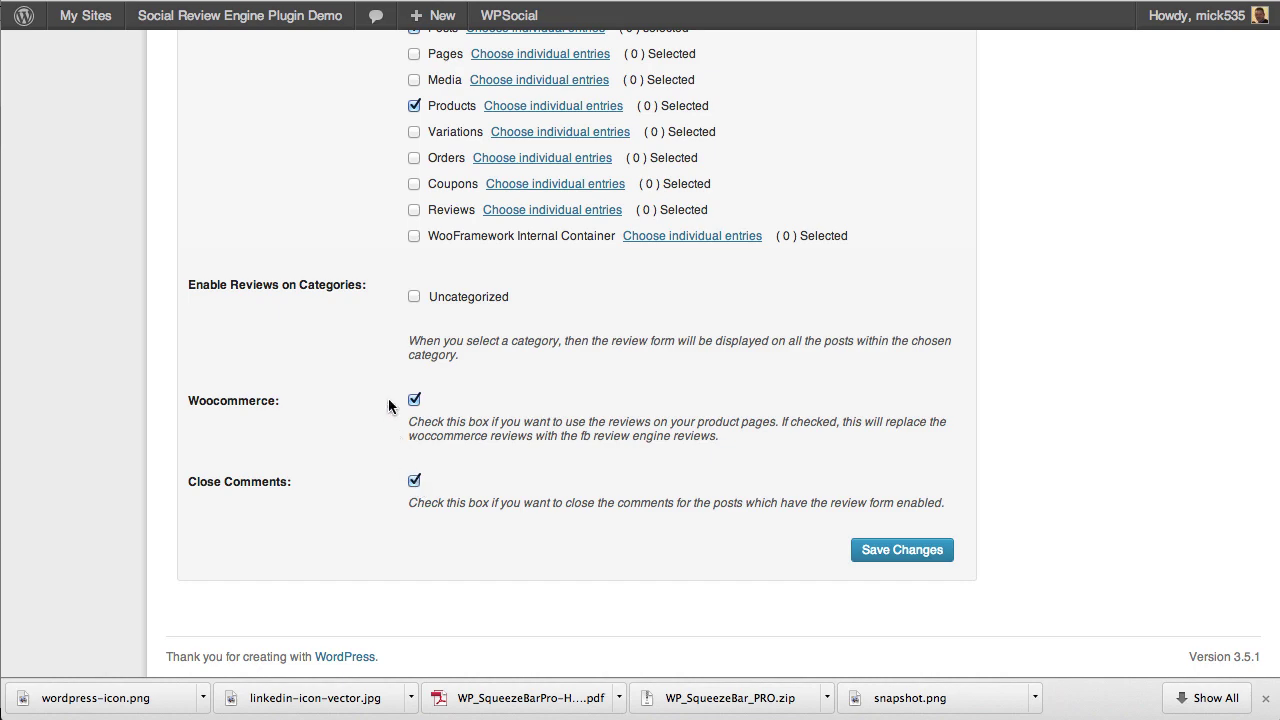
Step: Open the Review Engine settings and examine the options from Auto Approval and Color Scheme down to the Wall Message
scroll(389, 403, "up", 15)
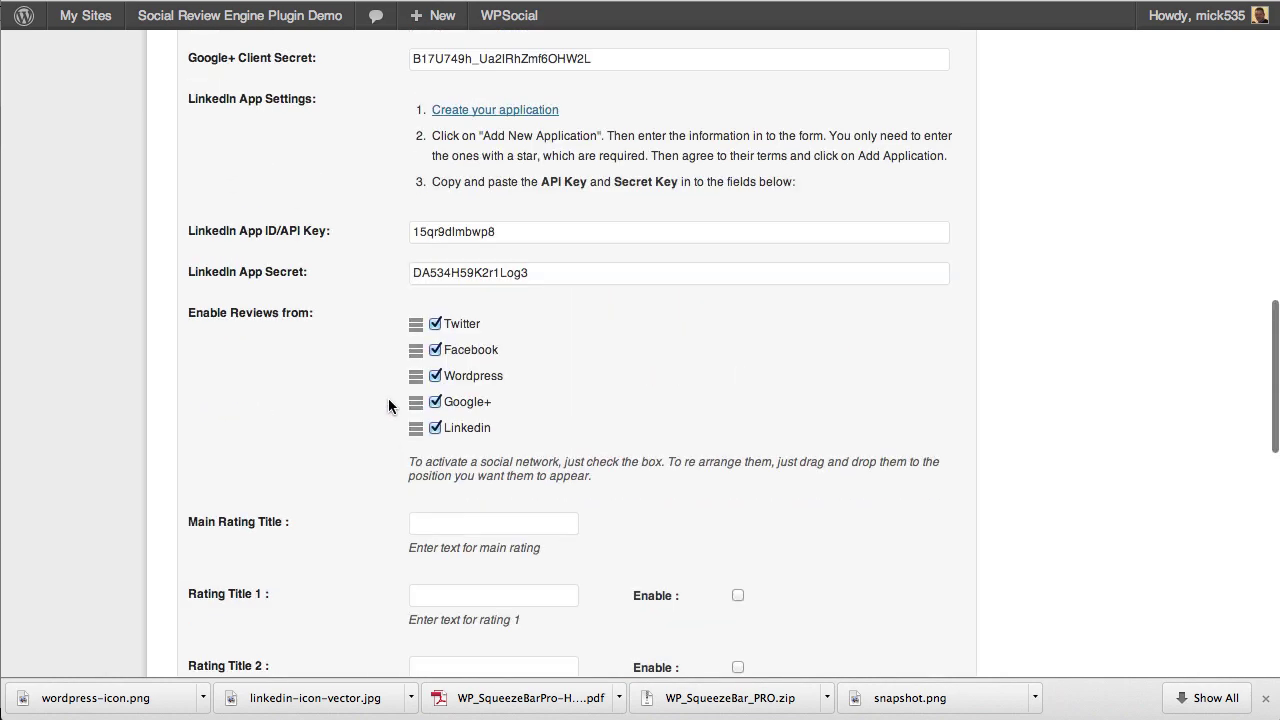
scroll(388, 405, "up", 10)
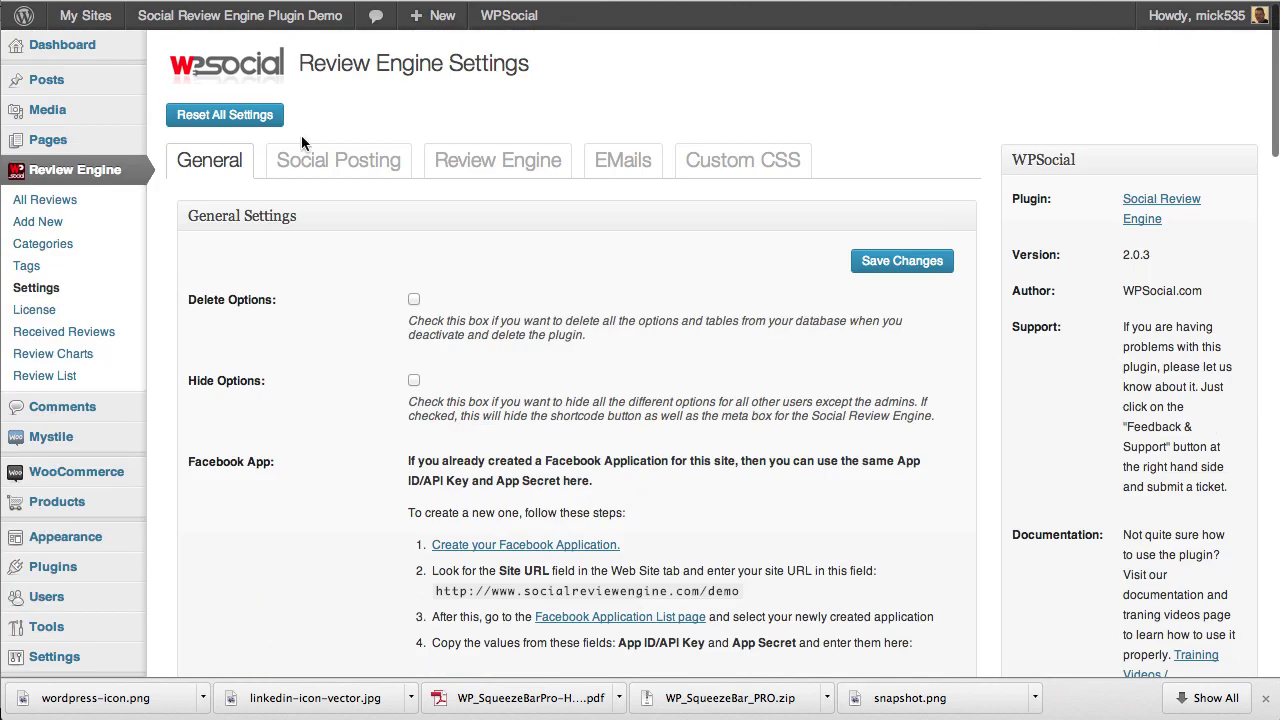
left_click(500, 163)
scroll(385, 415, "down", 5)
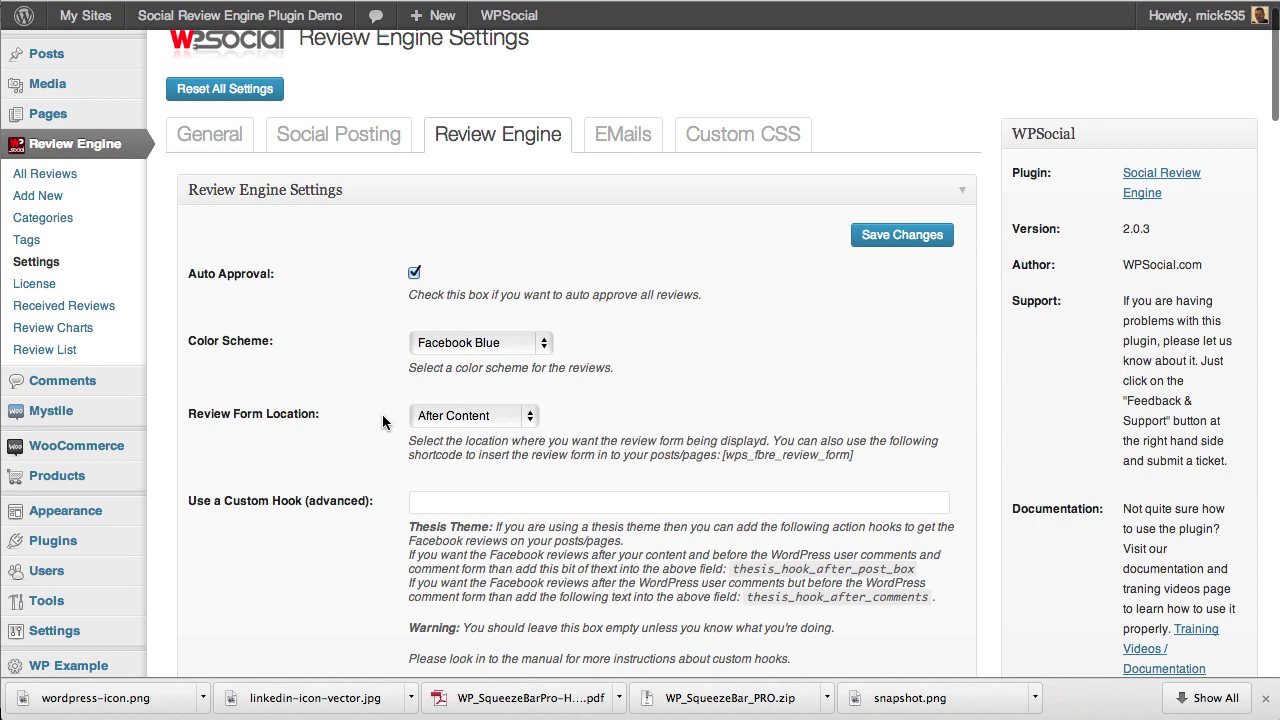
scroll(382, 421, "down", 10)
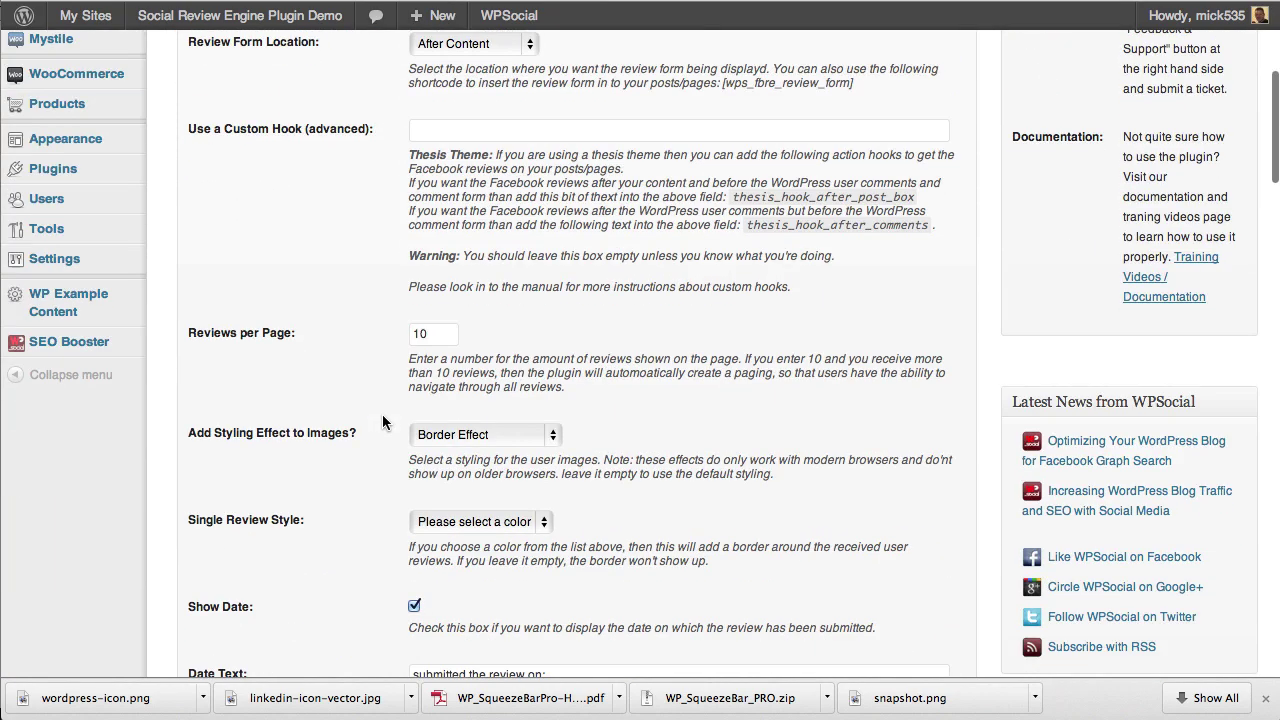
scroll(382, 421, "down", 6)
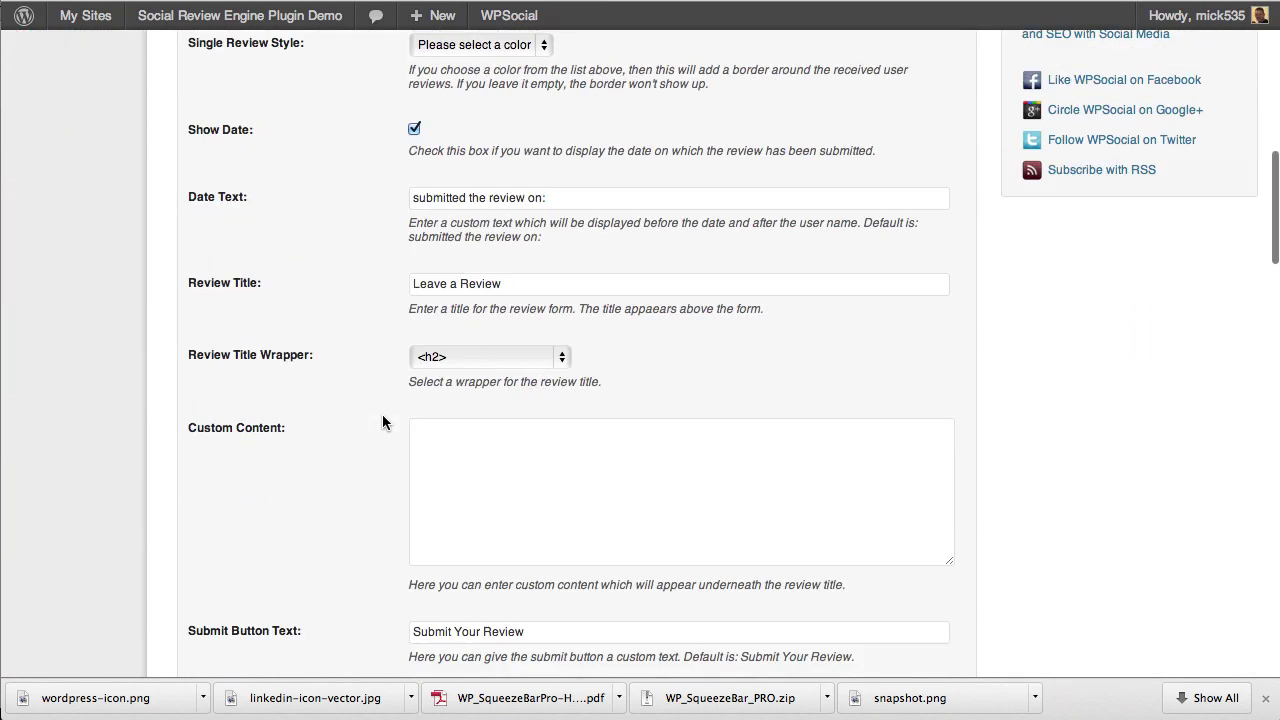
scroll(382, 421, "down", 11)
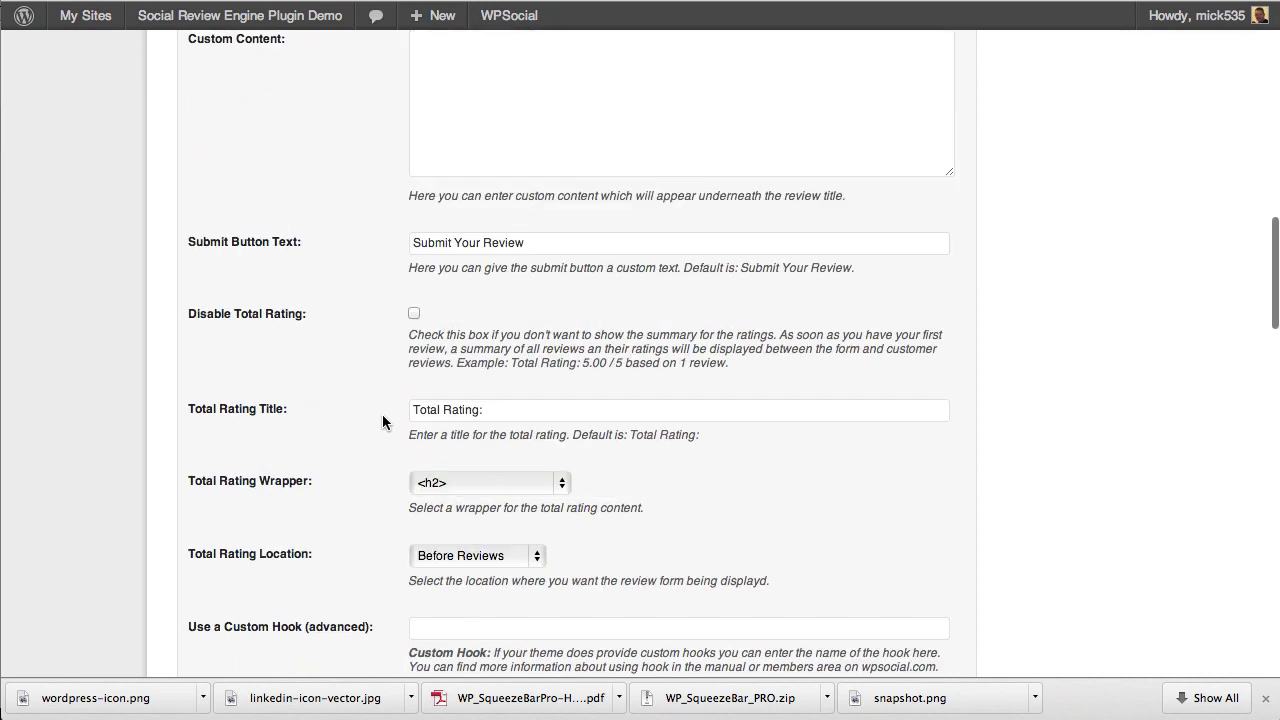
scroll(382, 421, "down", 6)
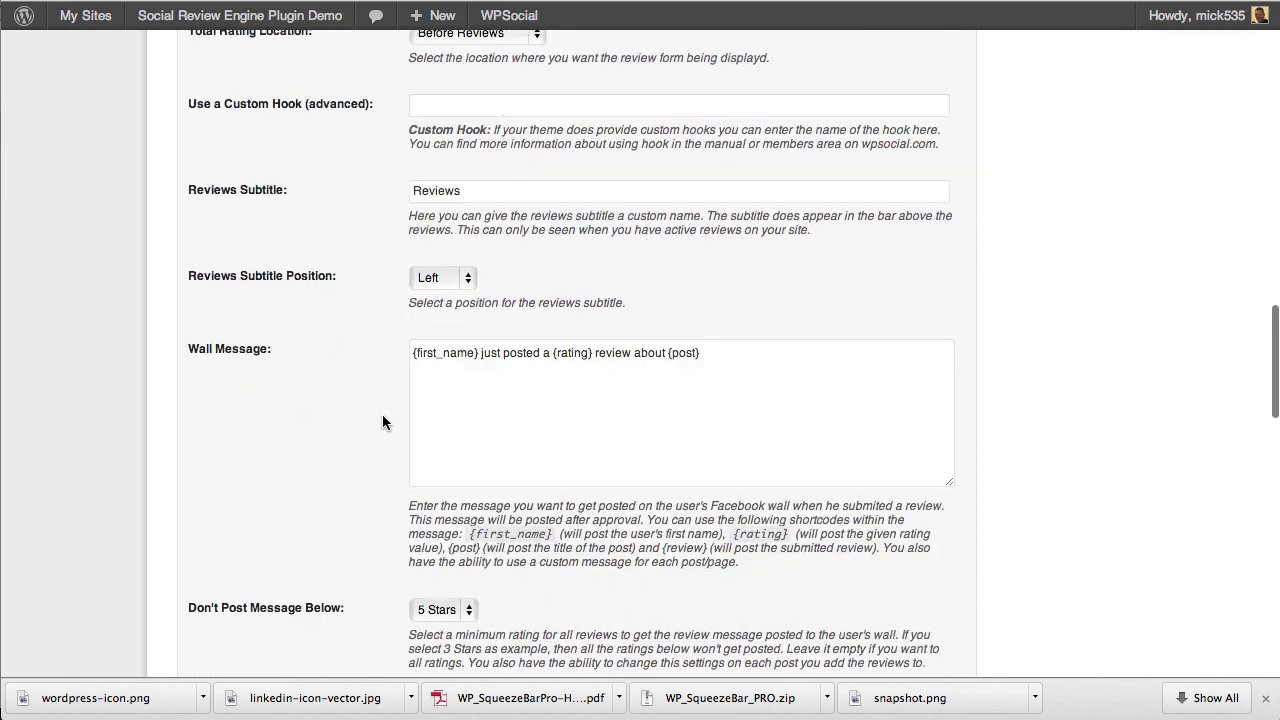
Step: Examine the Wall Message text, the minimum rating for posting it, and the Agree Message settings
left_click_drag(418, 346, 702, 352)
left_click(546, 431)
scroll(362, 460, "down", 3)
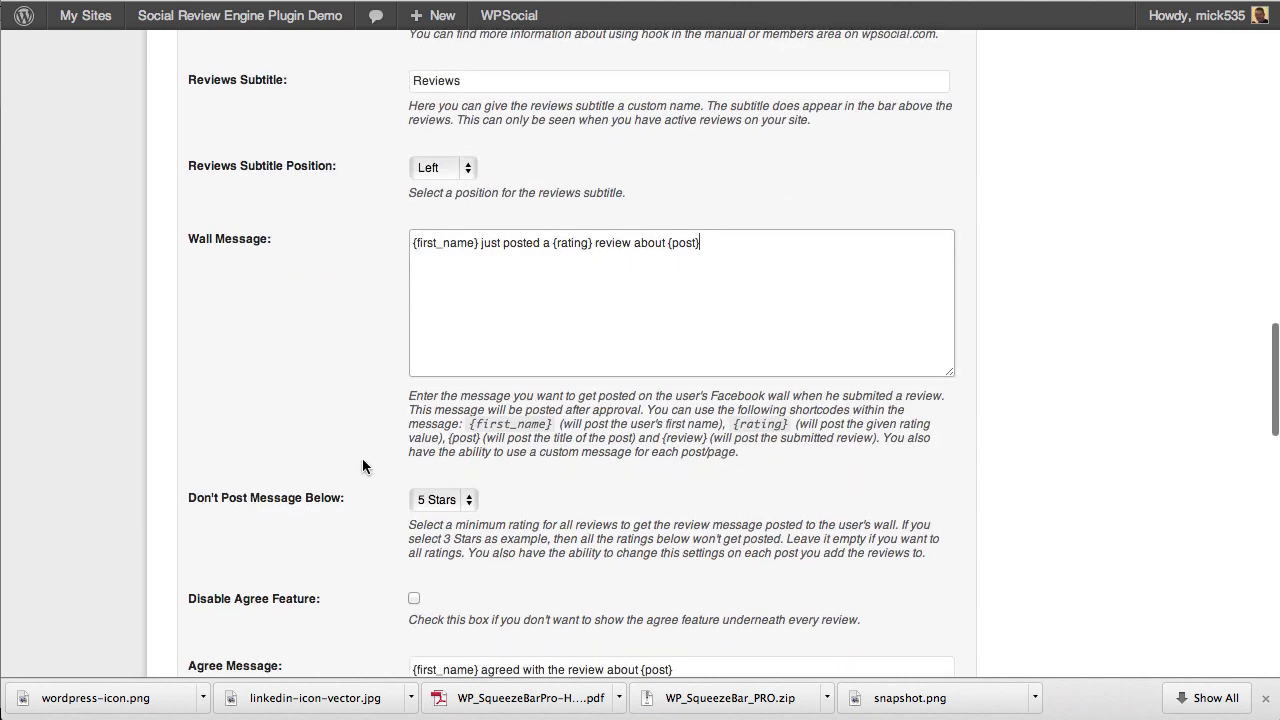
scroll(362, 460, "down", 3)
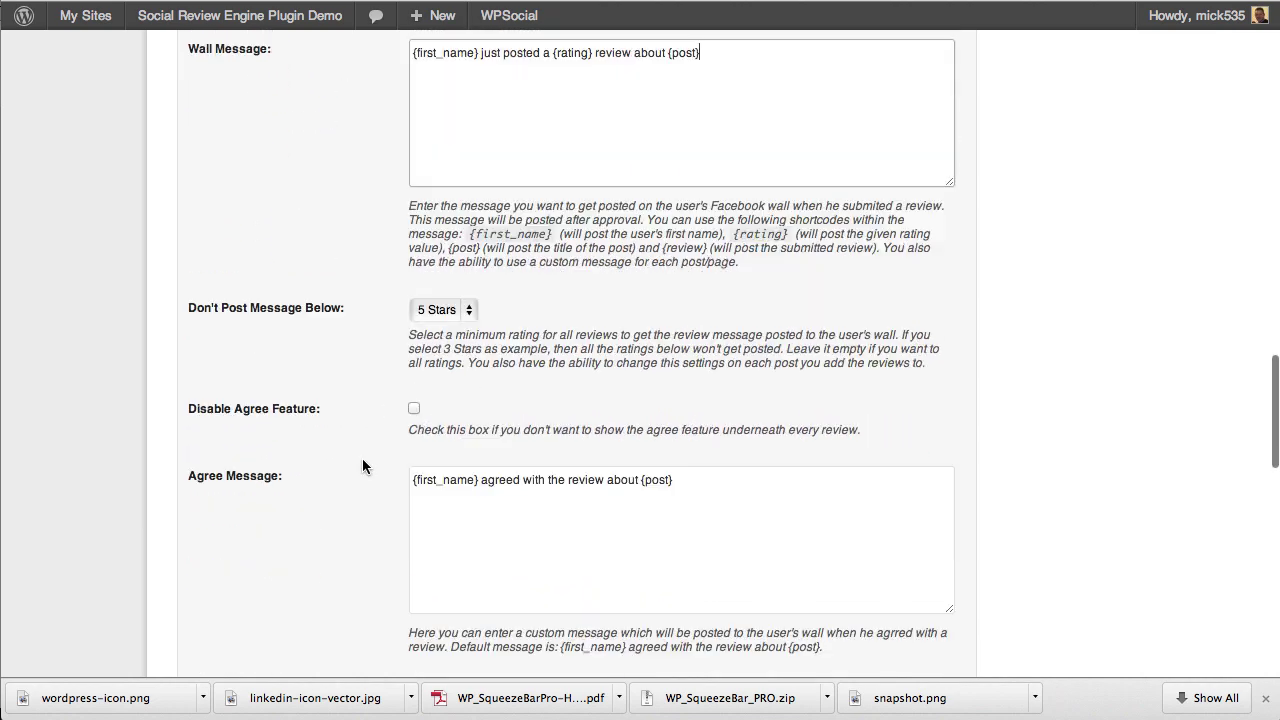
left_click(520, 566)
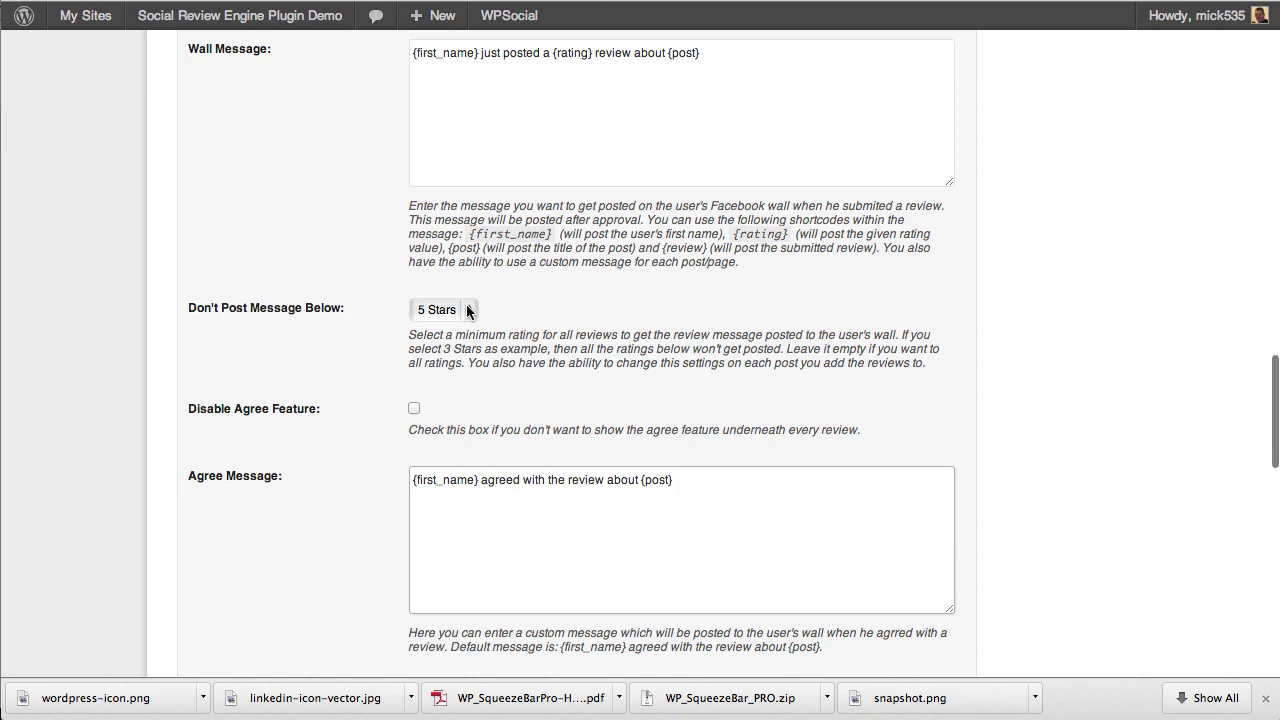
Step: Examine the review and rating error messages, positive and negative success messages, and the review restriction options
scroll(368, 400, "down", 7)
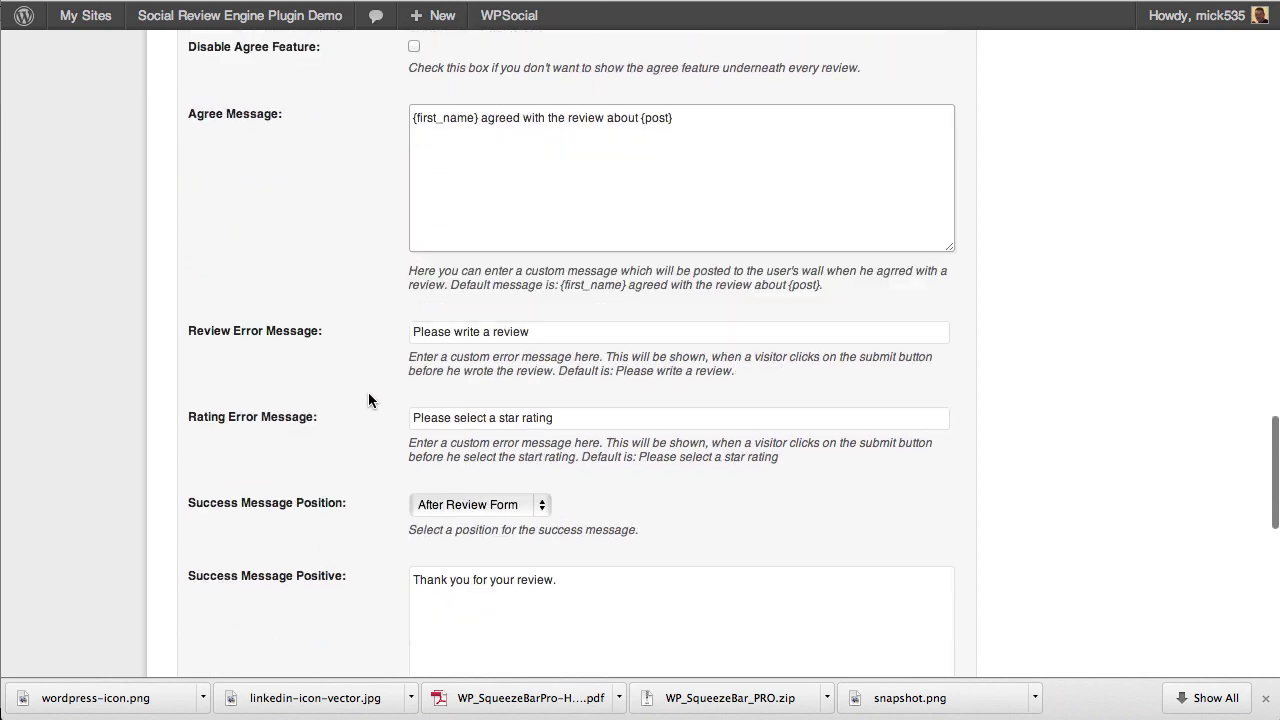
scroll(373, 367, "down", 5)
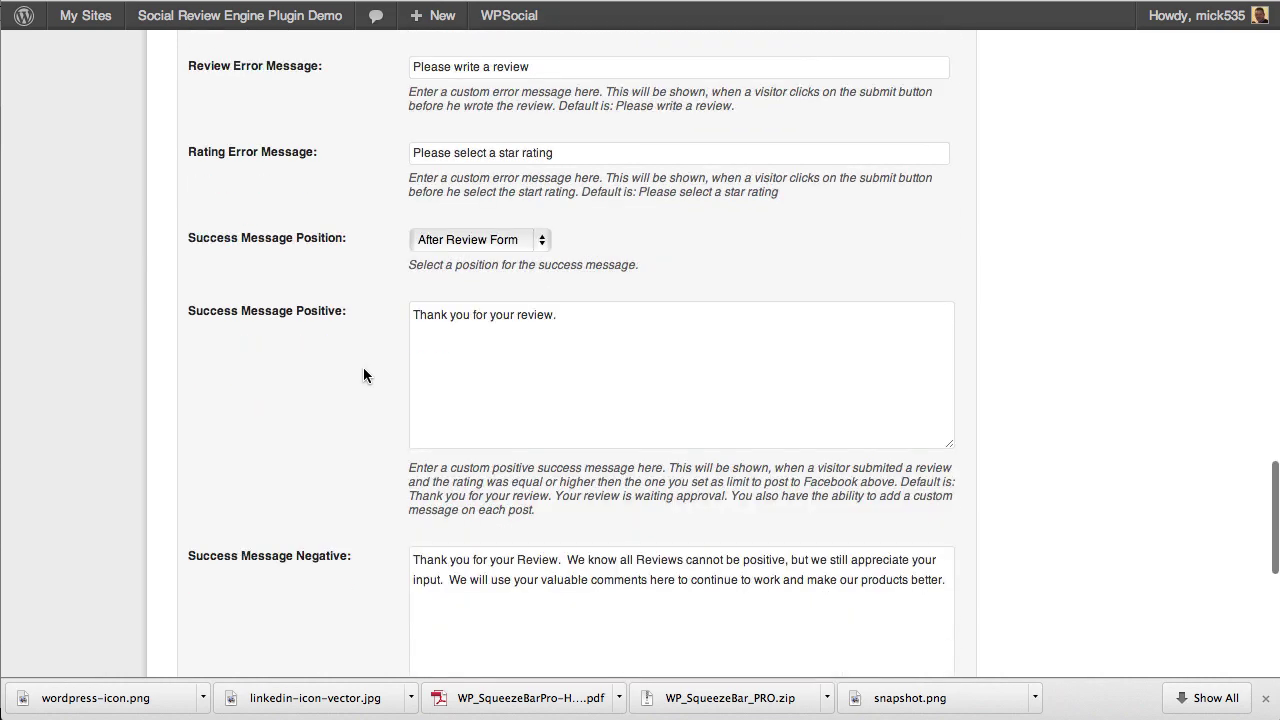
scroll(336, 376, "down", 3)
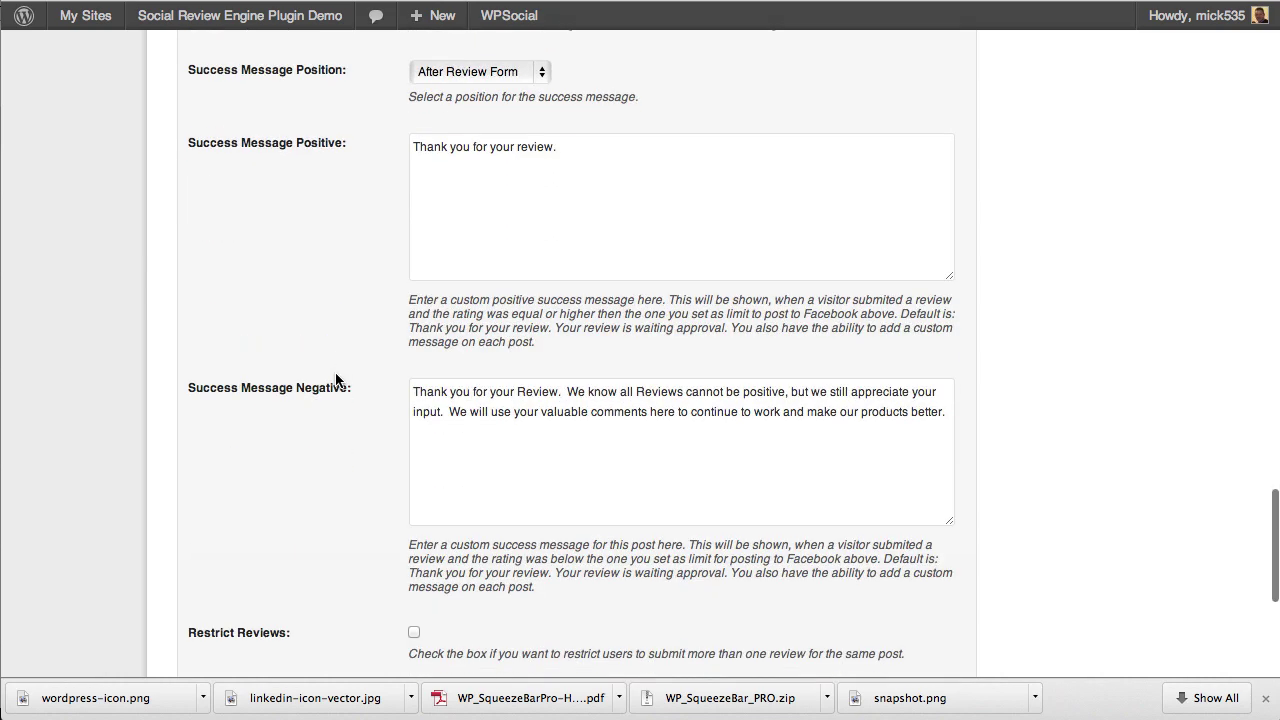
scroll(343, 431, "down", 5)
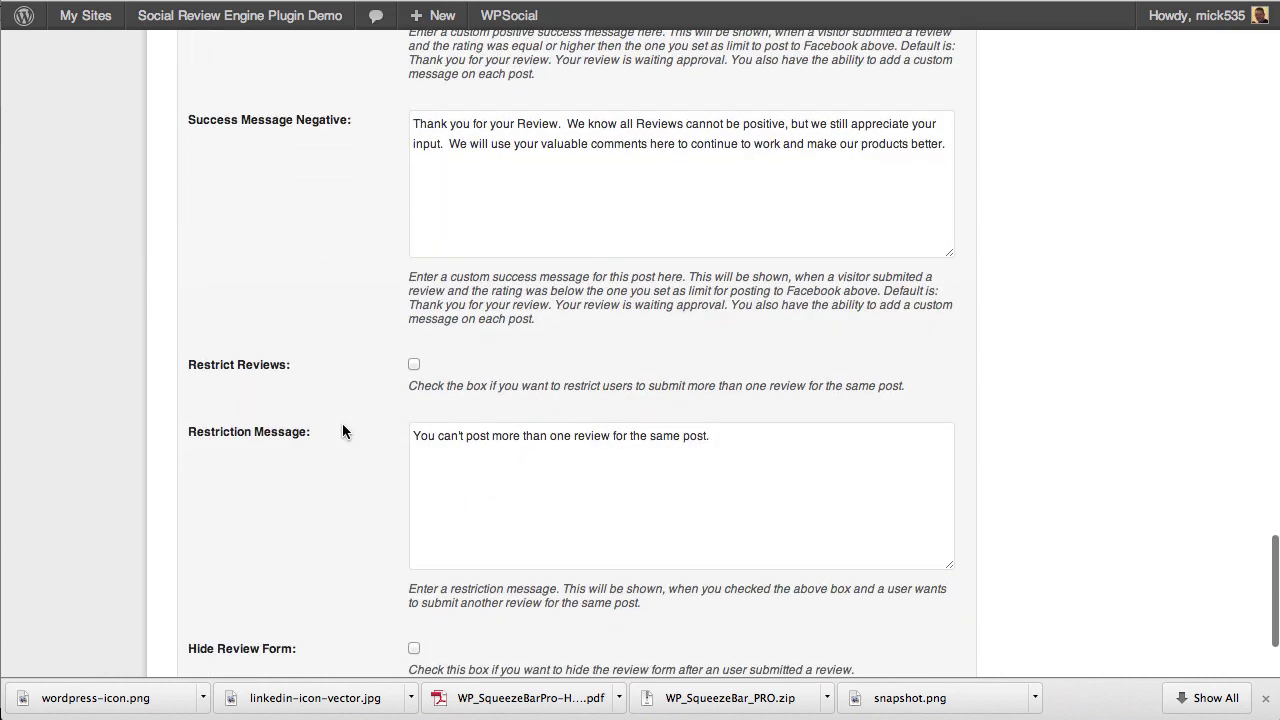
scroll(342, 431, "down", 1)
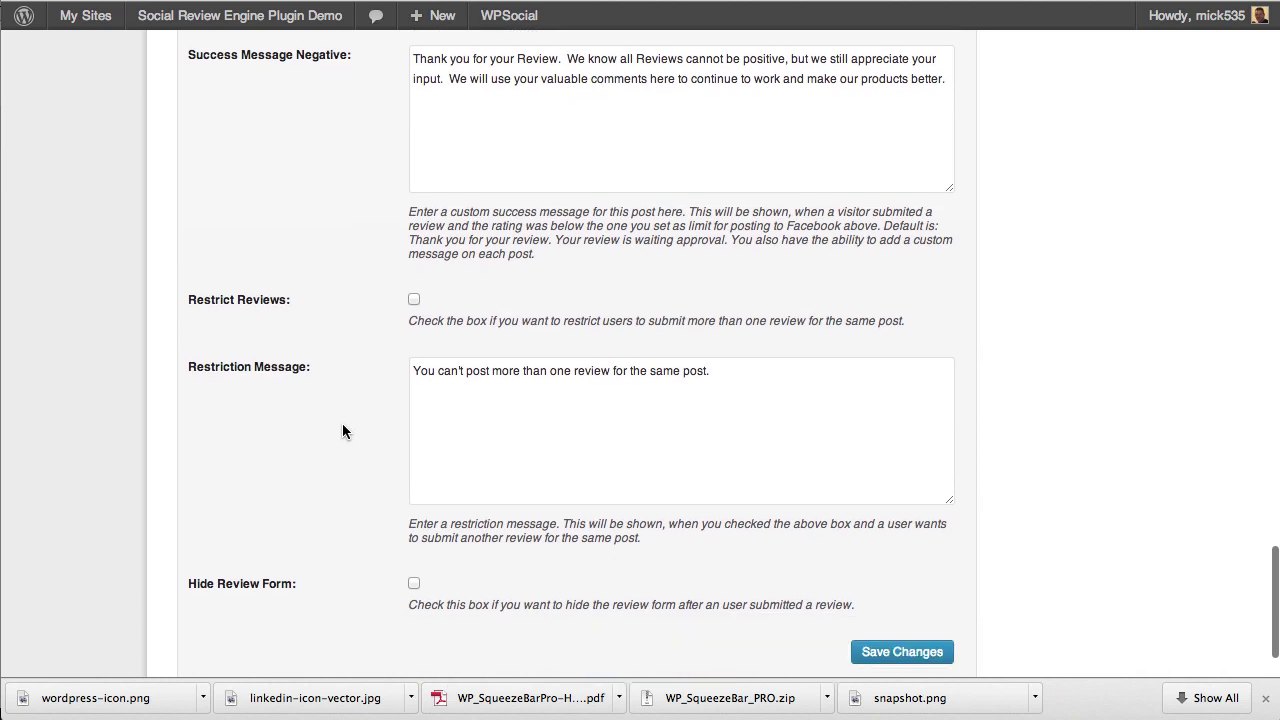
scroll(342, 431, "down", 1)
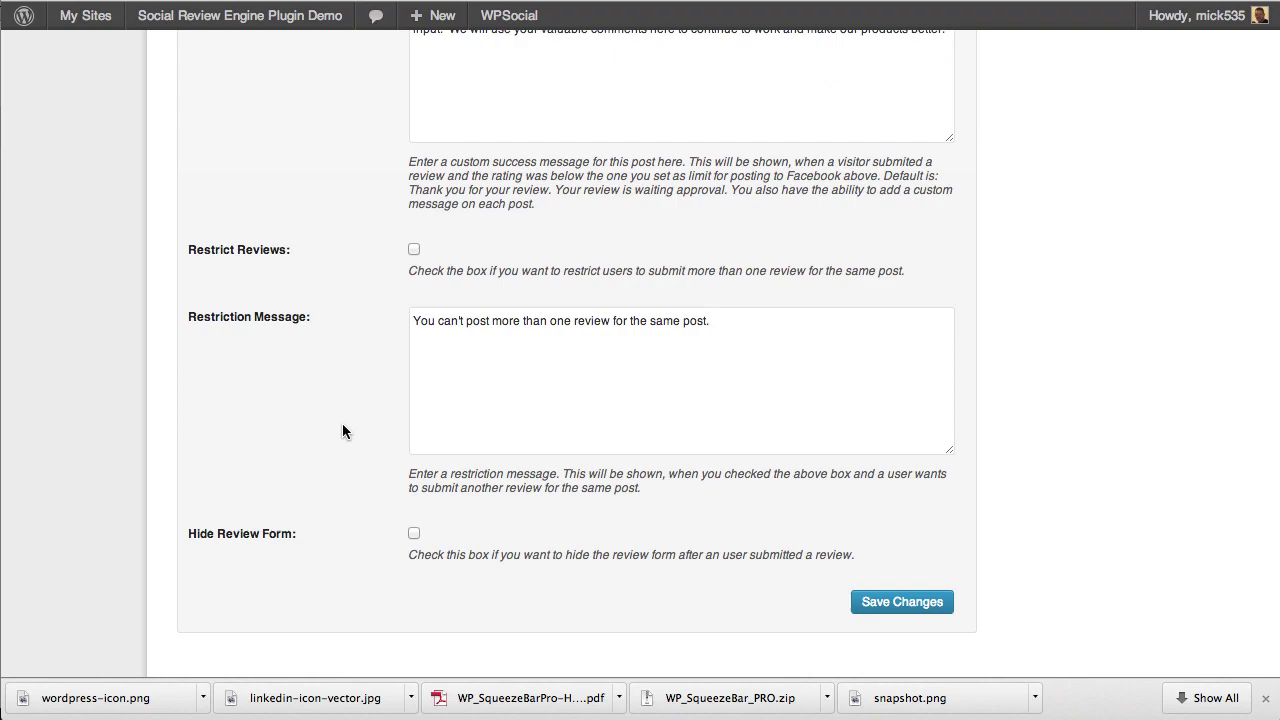
scroll(342, 431, "down", 1)
Step: Open the EMails settings and examine the Admin Email, Admin Email Message and User Email Message templates
scroll(342, 431, "up", 7)
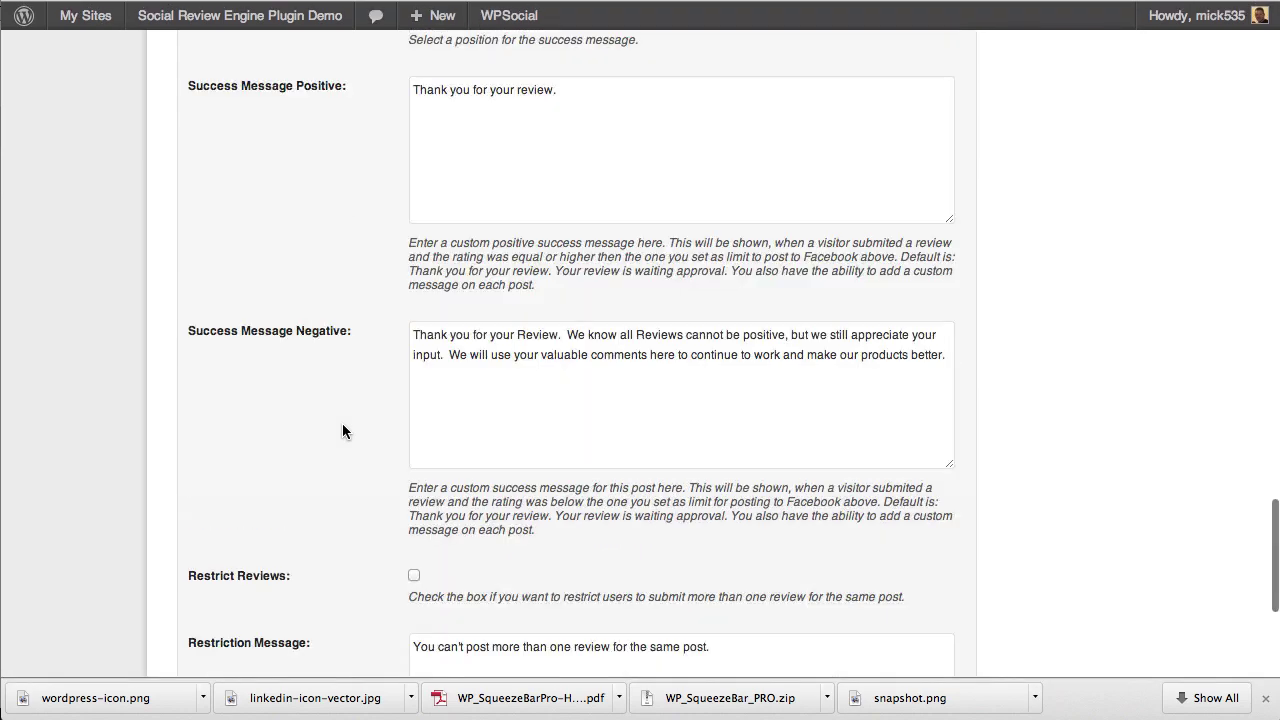
scroll(342, 424, "up", 15)
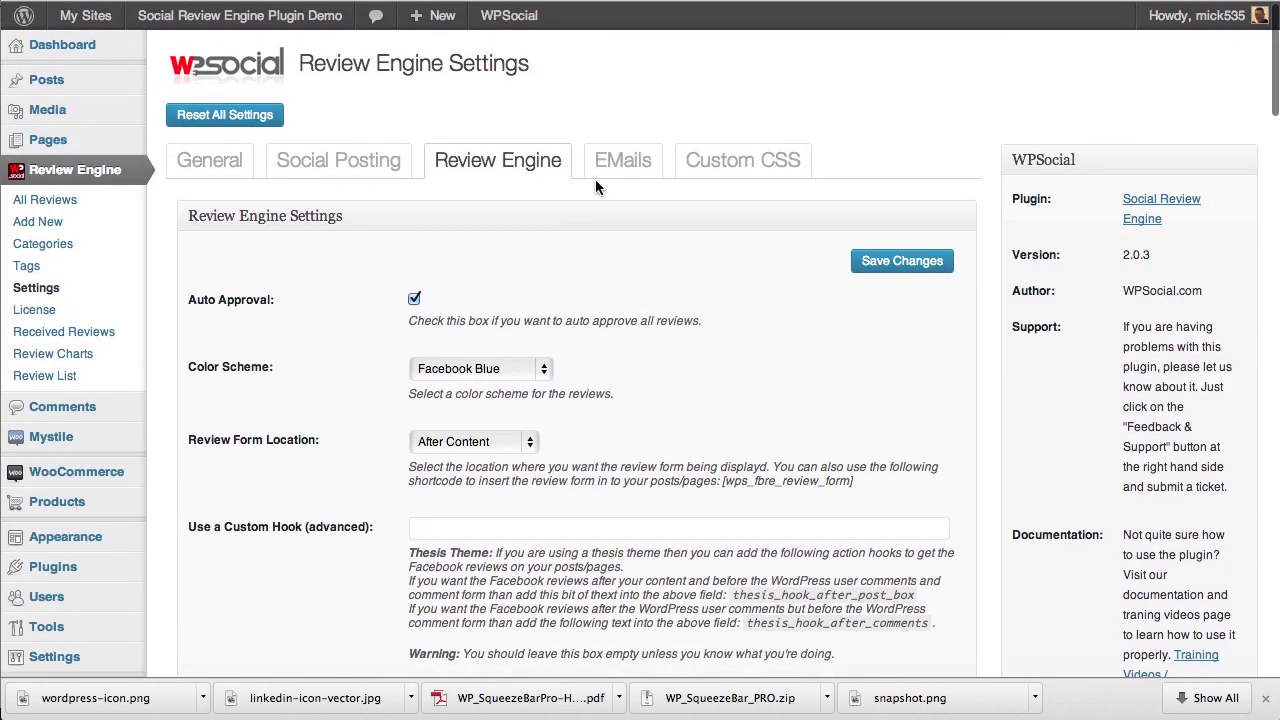
left_click(616, 162)
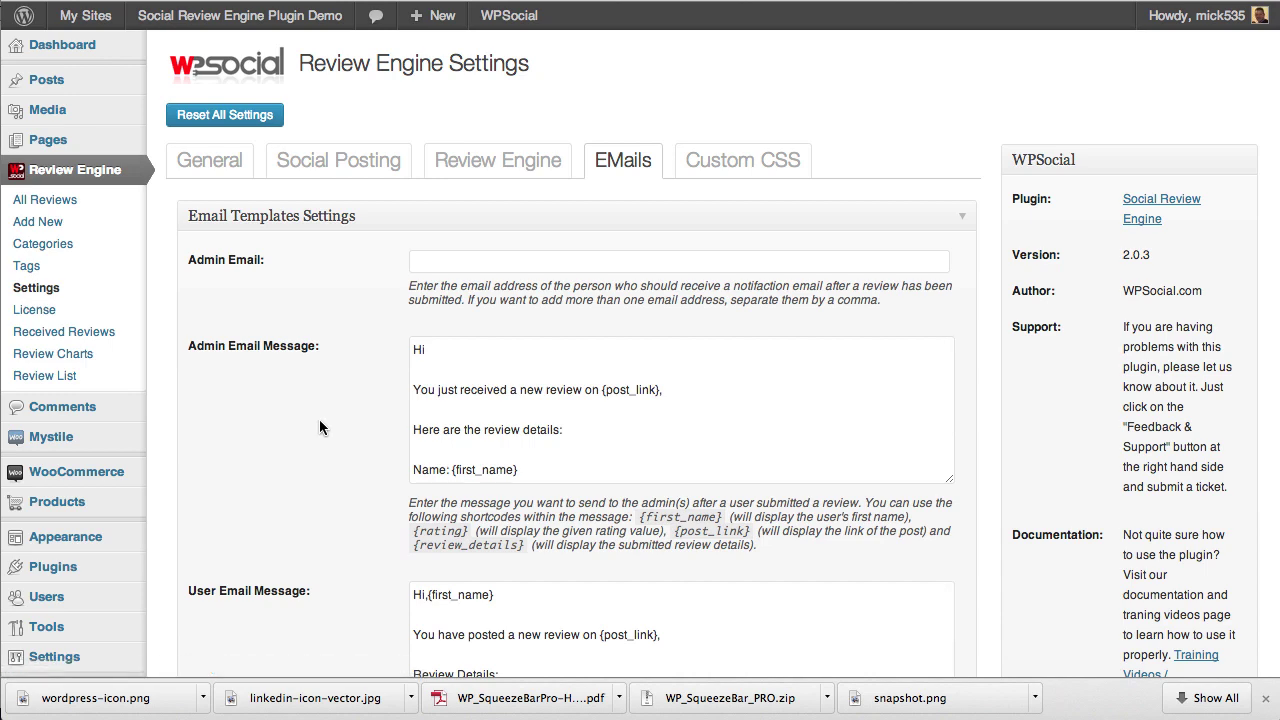
scroll(319, 427, "down", 2)
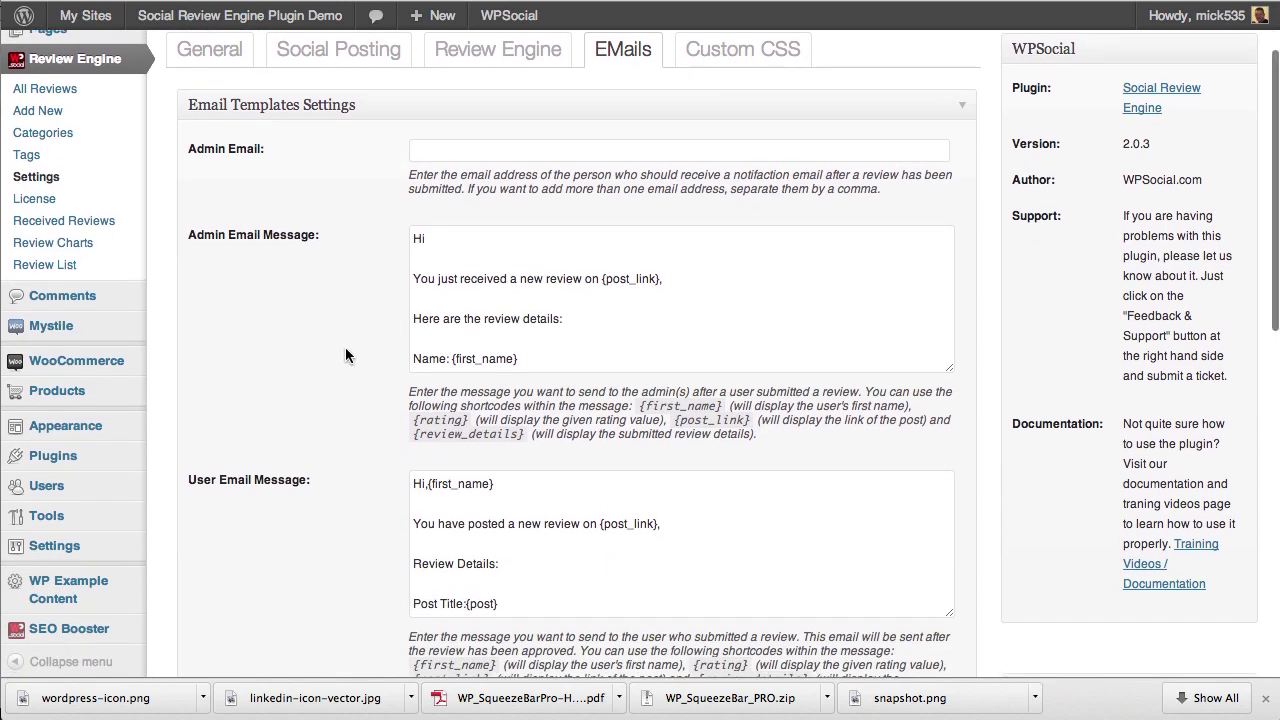
scroll(345, 347, "down", 5)
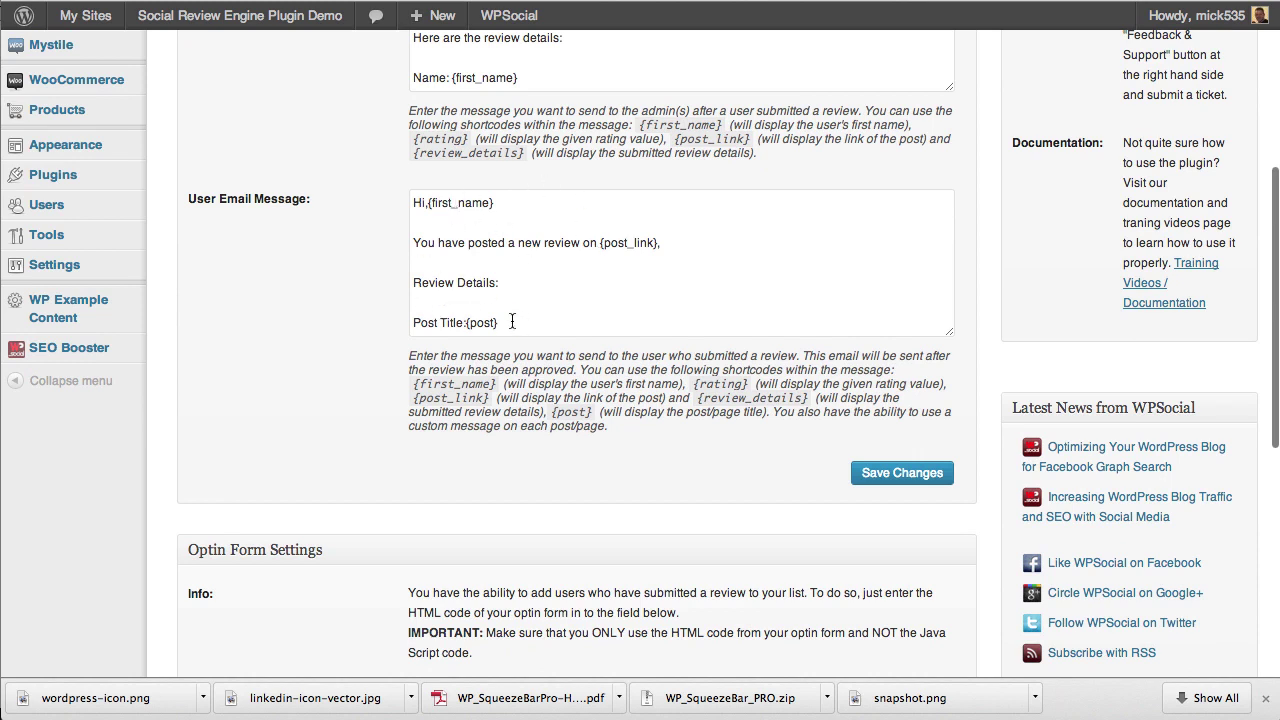
Step: Review the Optin Form Settings, including the HTML code field, and activate the Optin Form Checkbox
scroll(393, 347, "down", 8)
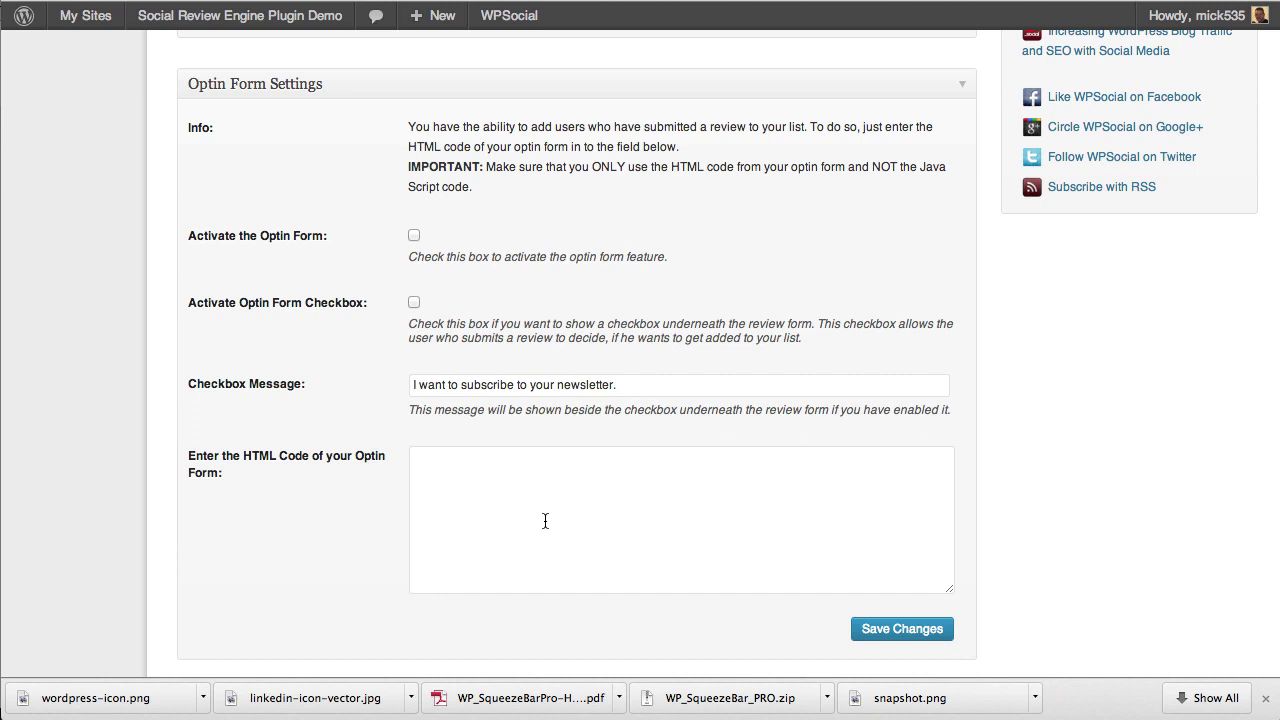
left_click(487, 467)
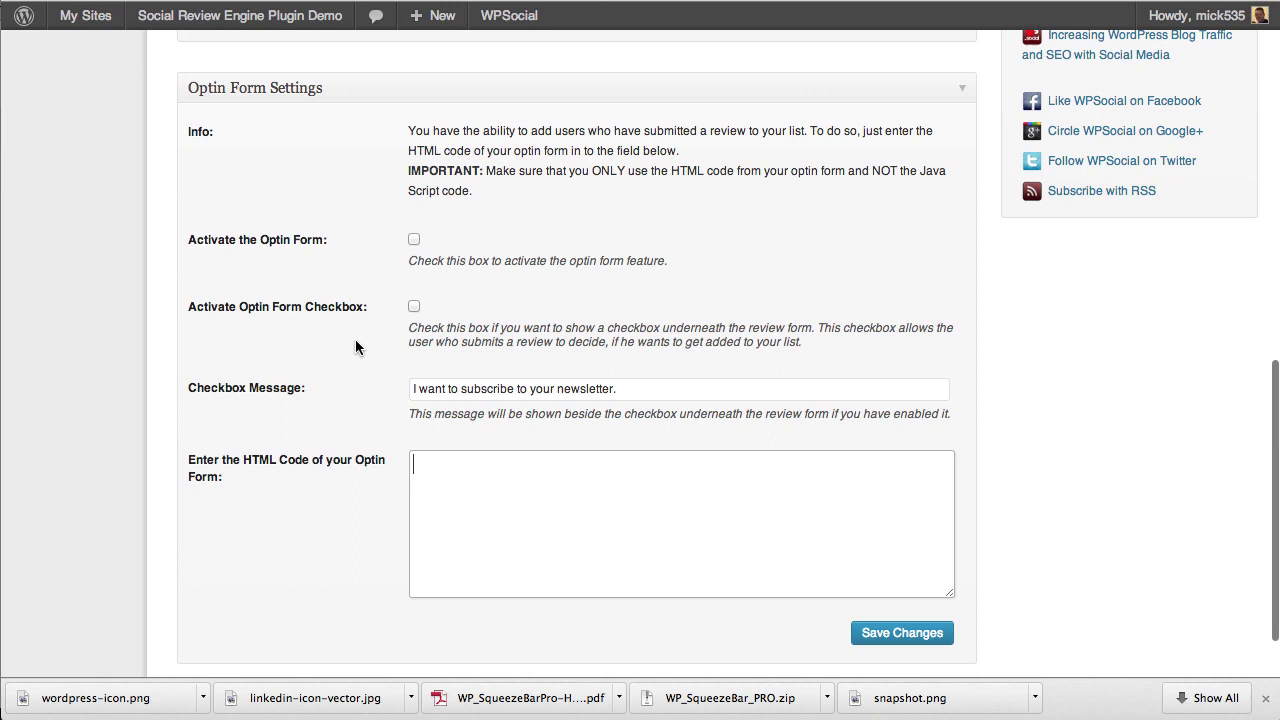
scroll(355, 347, "up", 3)
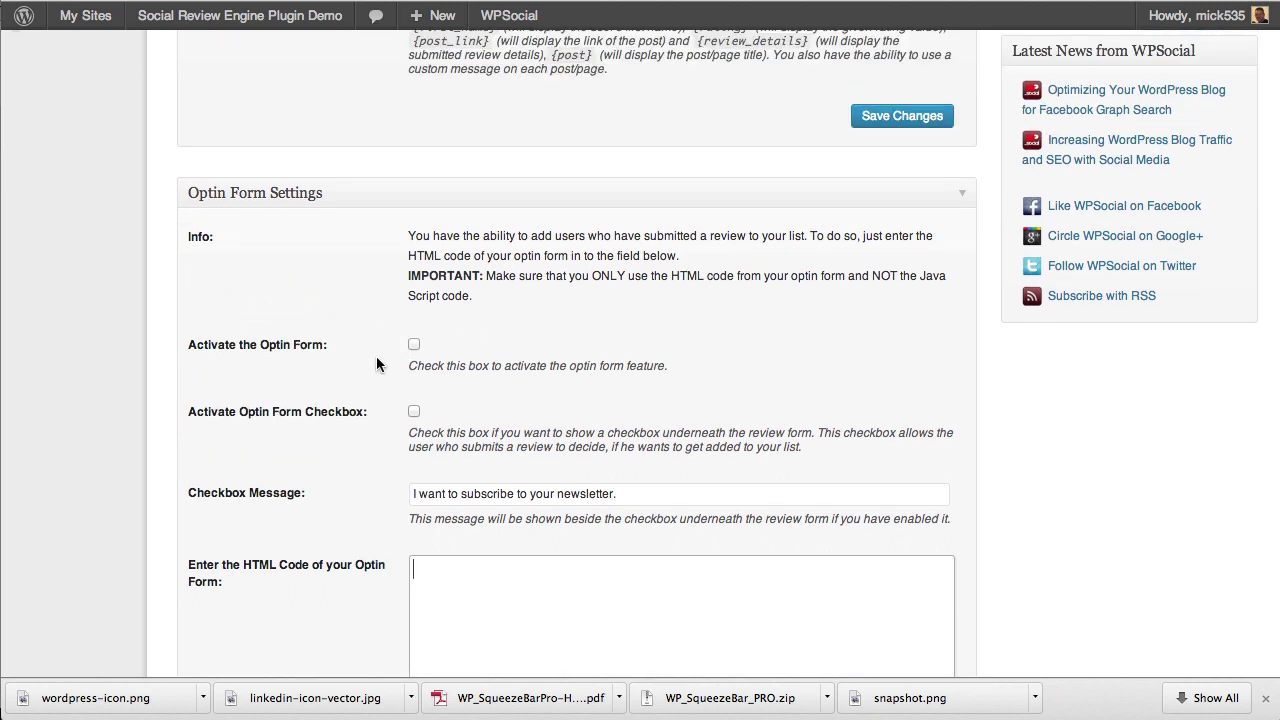
left_click(414, 412)
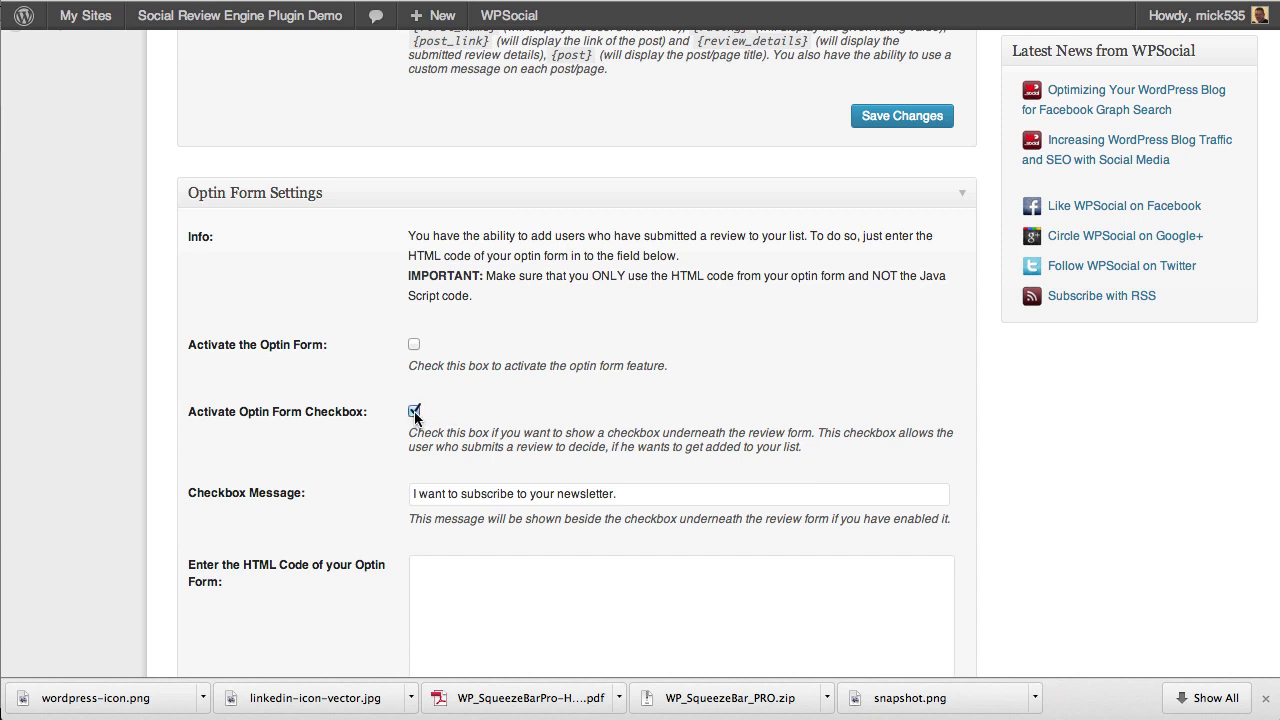
Step: Open the Custom CSS settings and examine the field for the review engine's custom styles
scroll(367, 343, "up", 5)
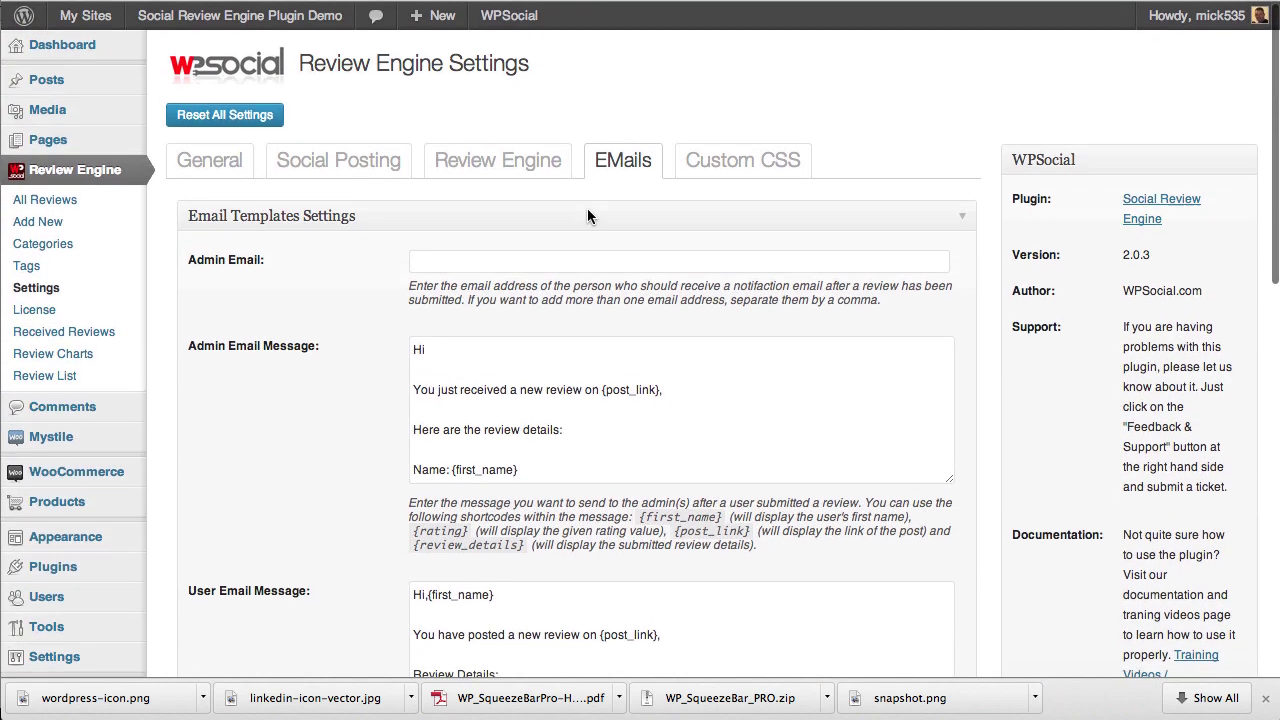
left_click(740, 162)
scroll(469, 410, "down", 2)
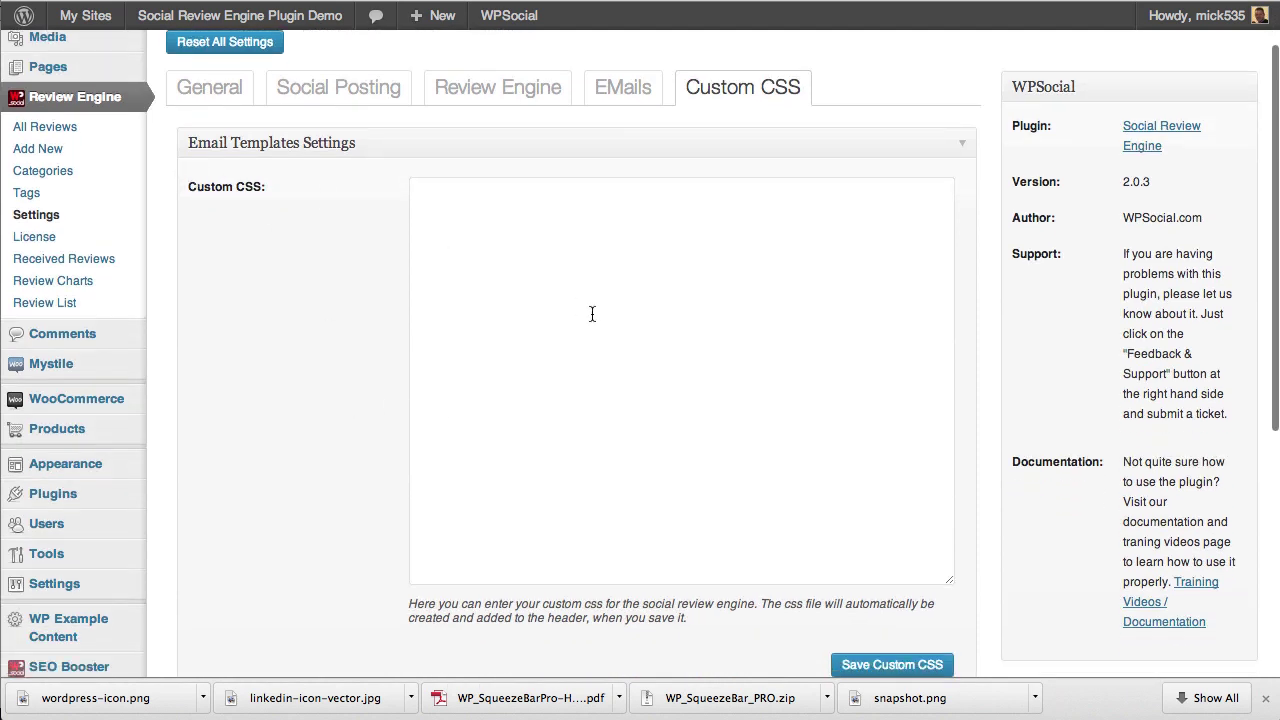
left_click(591, 315)
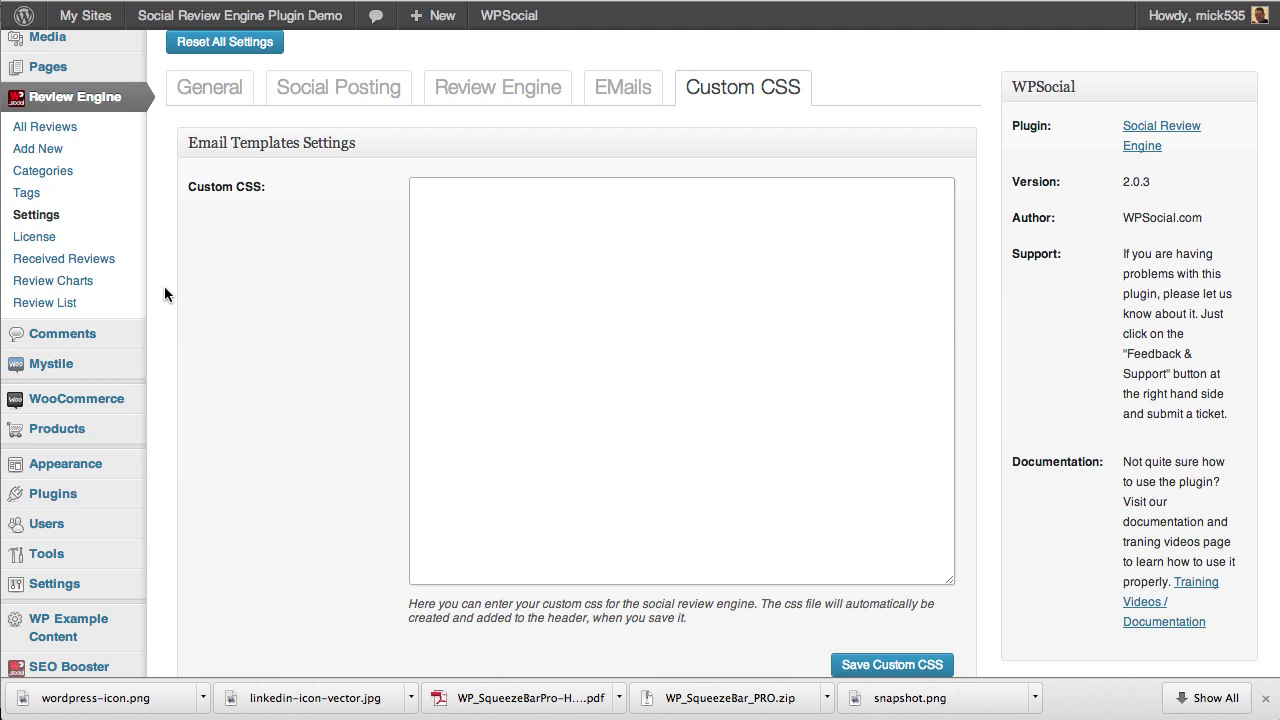
Step: Open the received reviews, list only the approved ones, and examine their ratings, page titles and review types
left_click(84, 261)
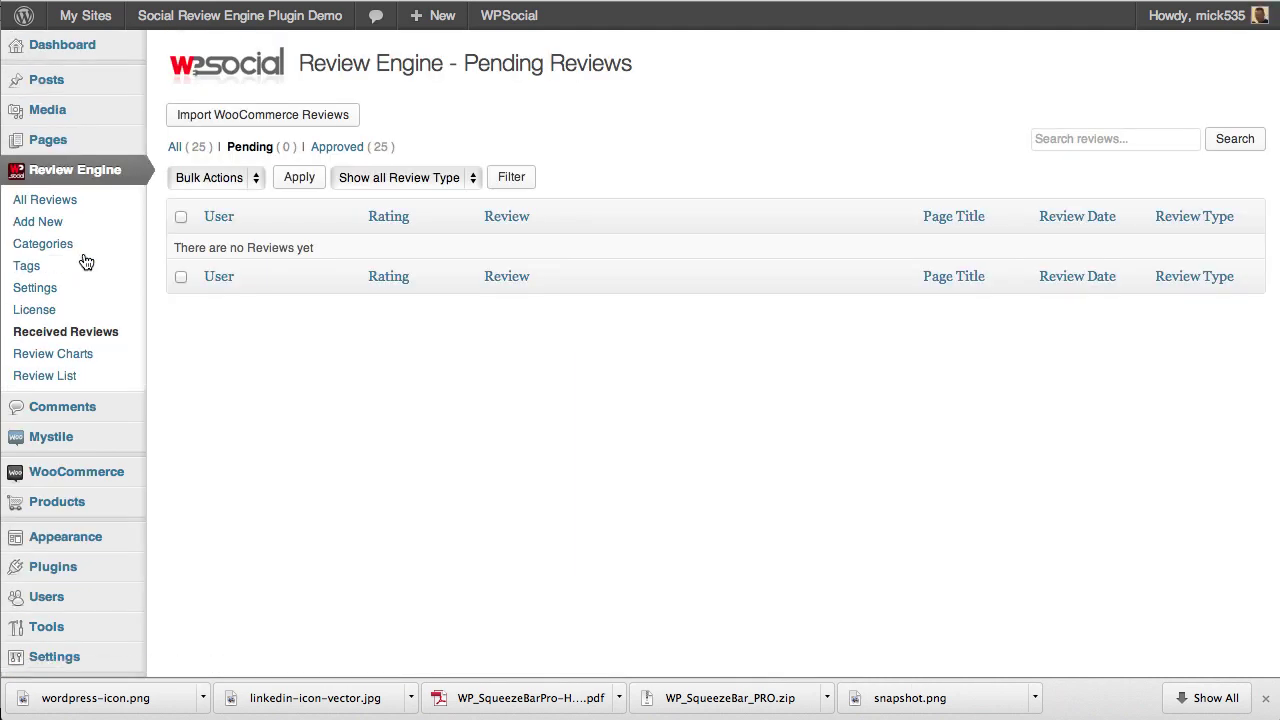
left_click(344, 152)
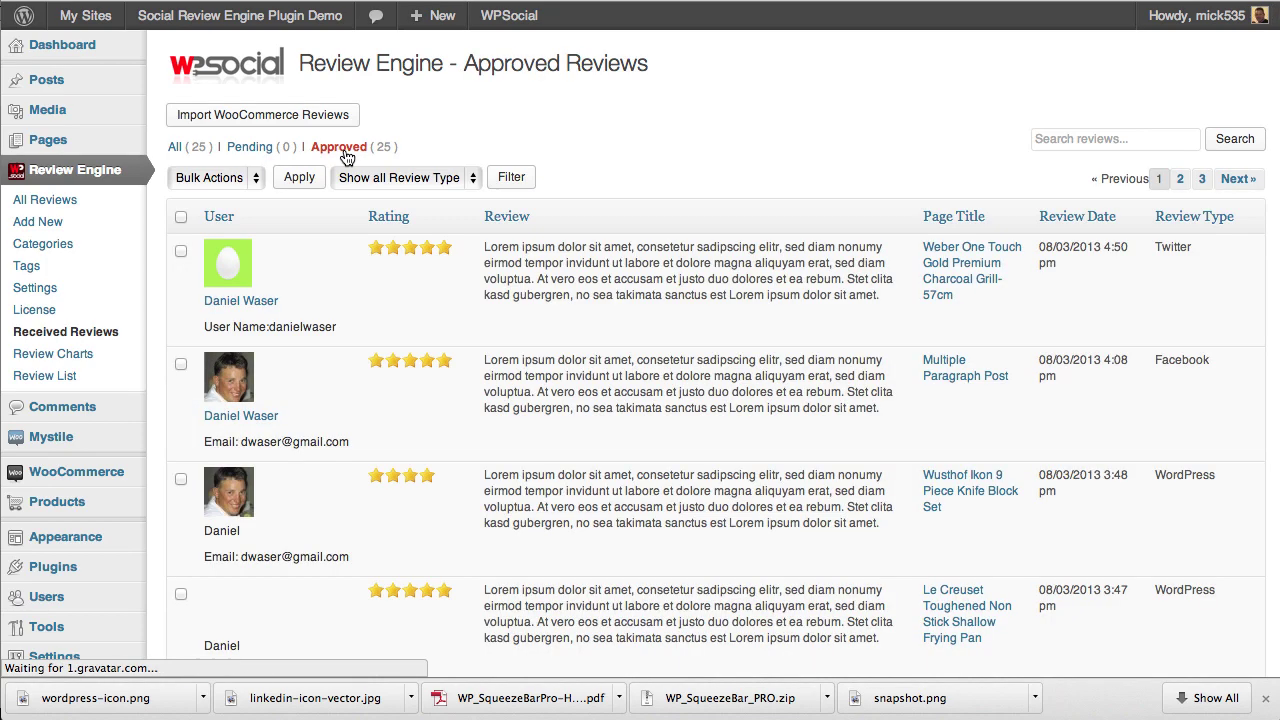
scroll(416, 396, "down", 7)
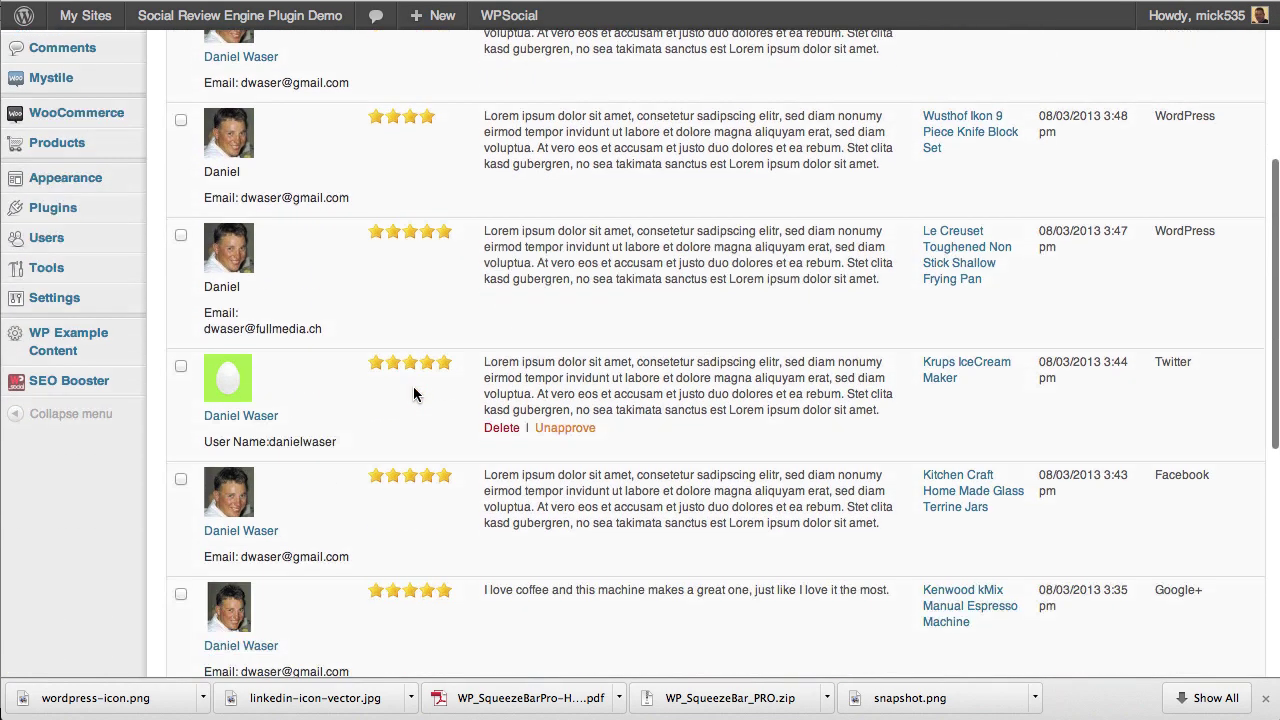
scroll(413, 394, "up", 7)
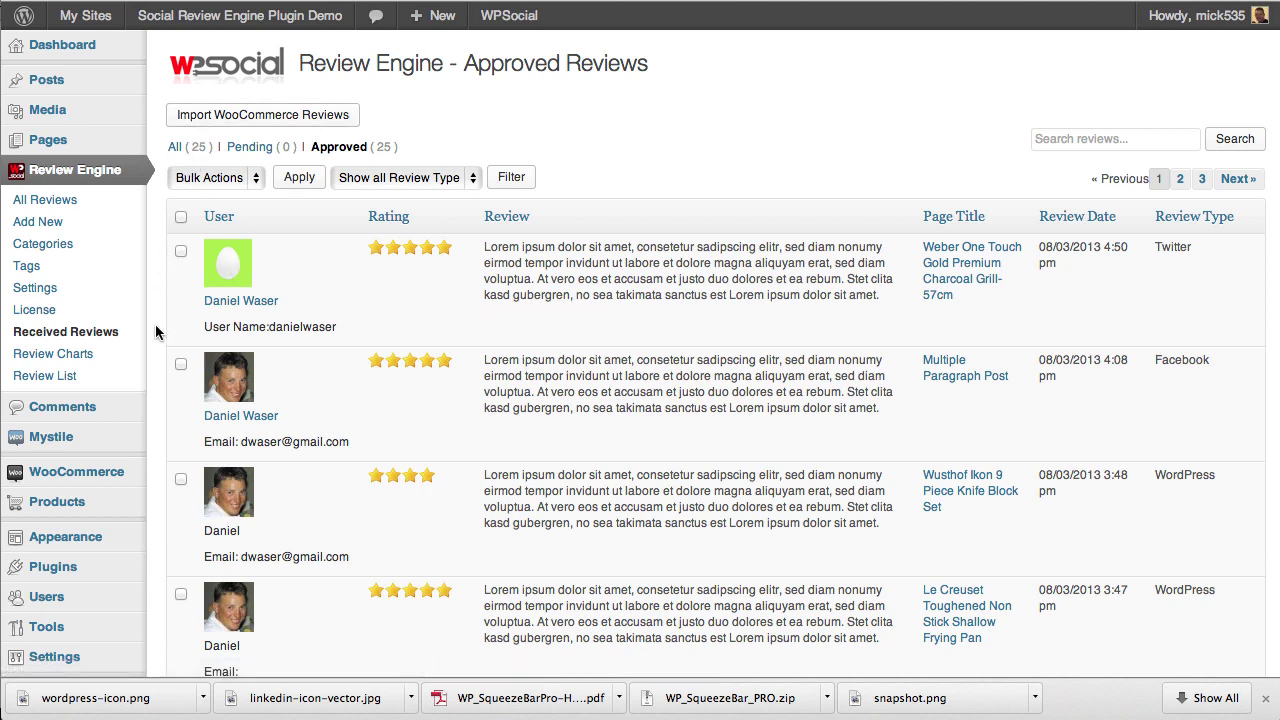
Step: View the Review Charts by social network and examine the Review List of average ratings and totals per post
scroll(156, 328, "down", 1)
scroll(155, 324, "down", 3)
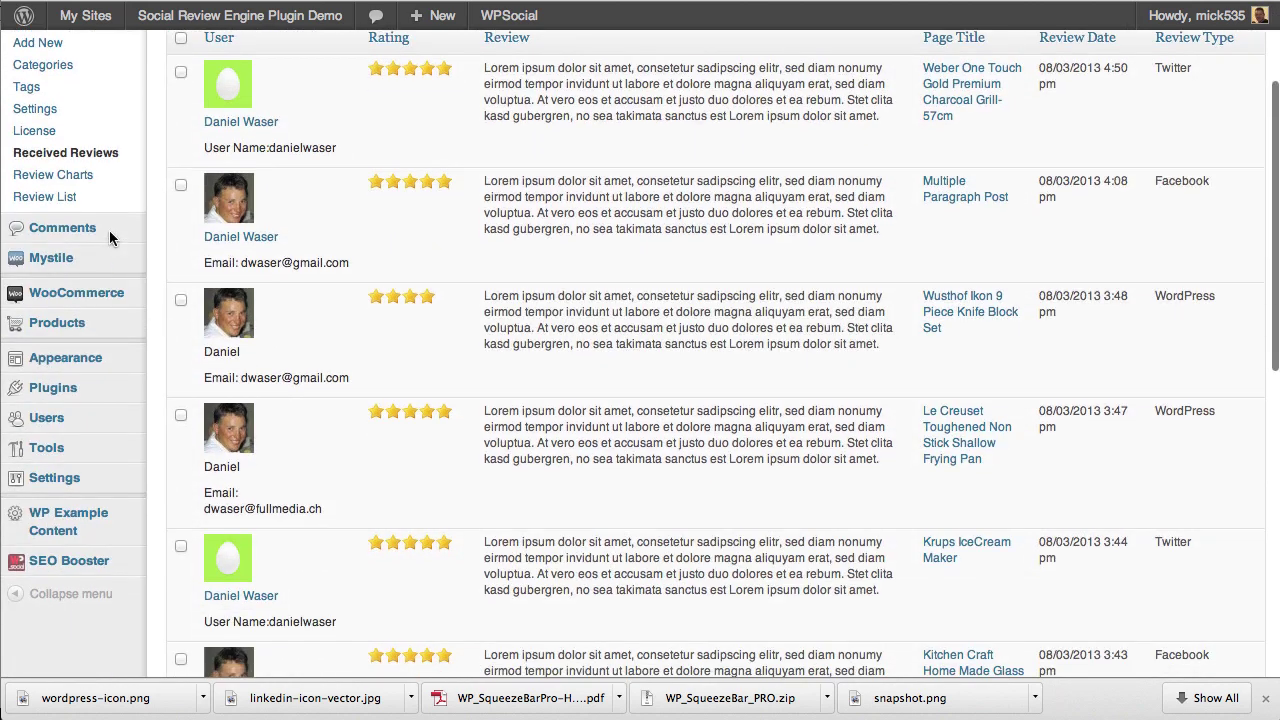
left_click(73, 177)
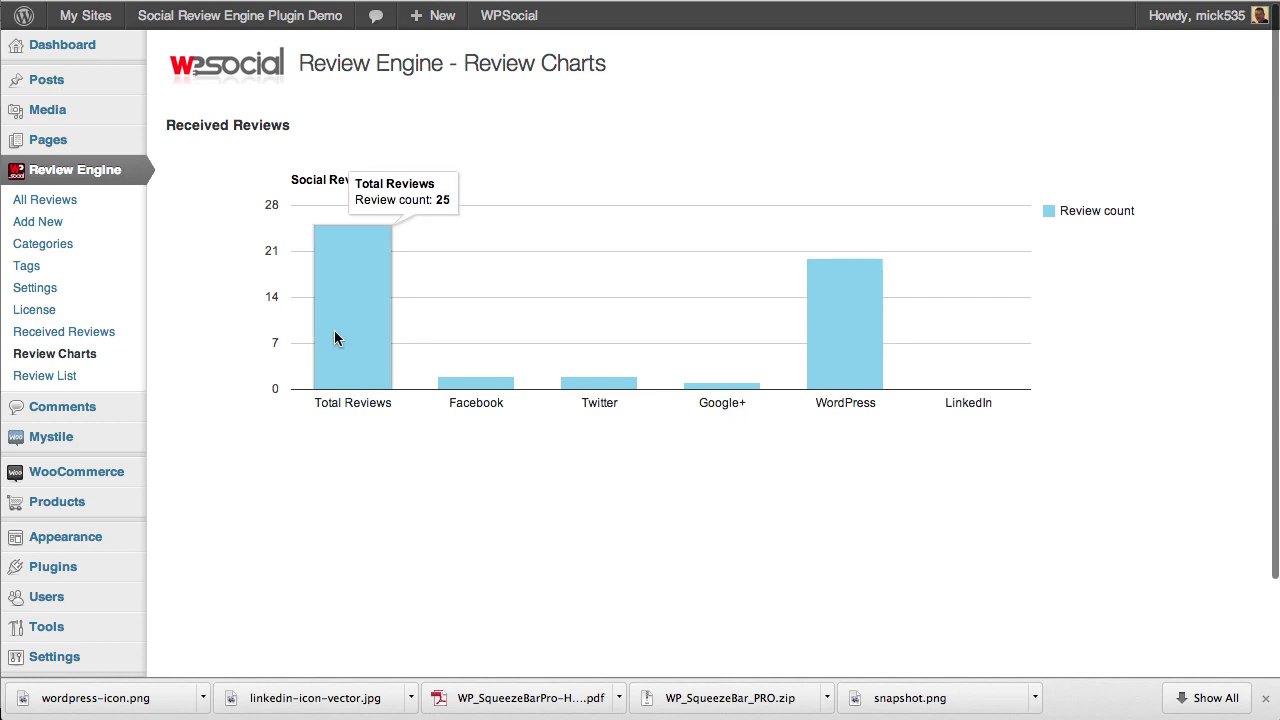
left_click(44, 376)
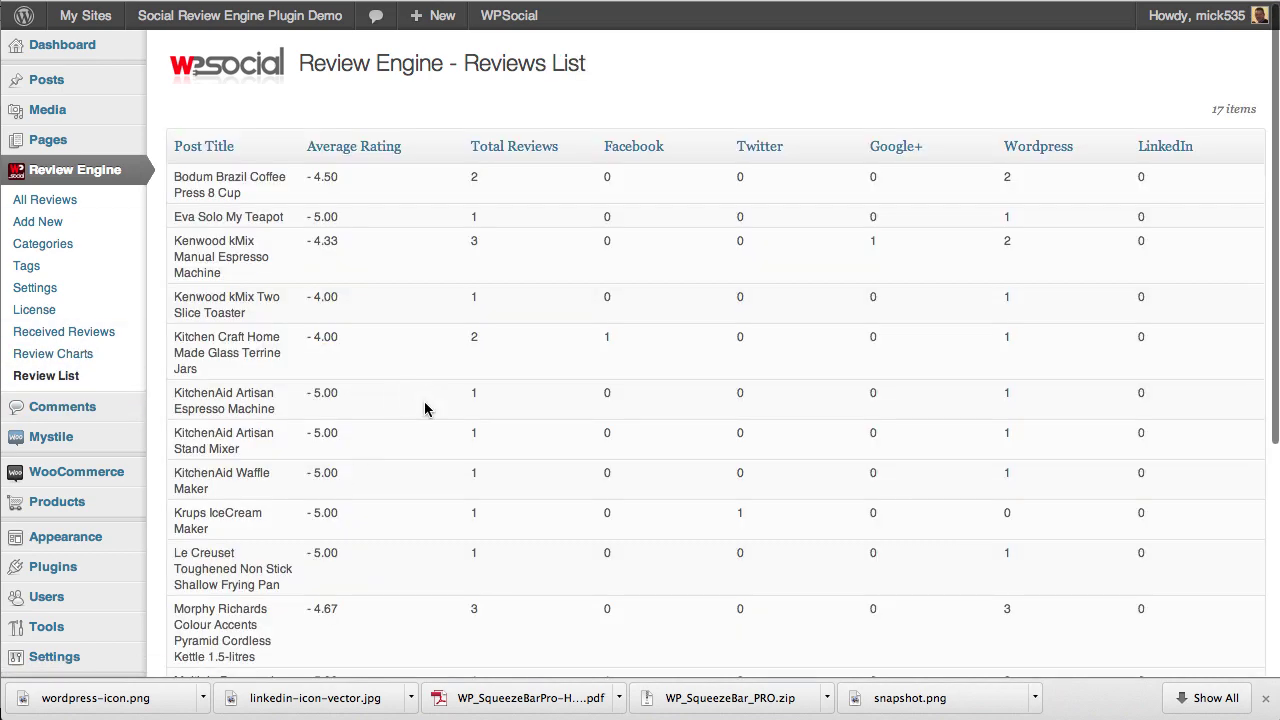
scroll(430, 470, "down", 5)
scroll(430, 475, "up", 5)
Step: Open a new review and examine its Review Setup settings, trying the Display Editor Rating option on and off
left_click(45, 222)
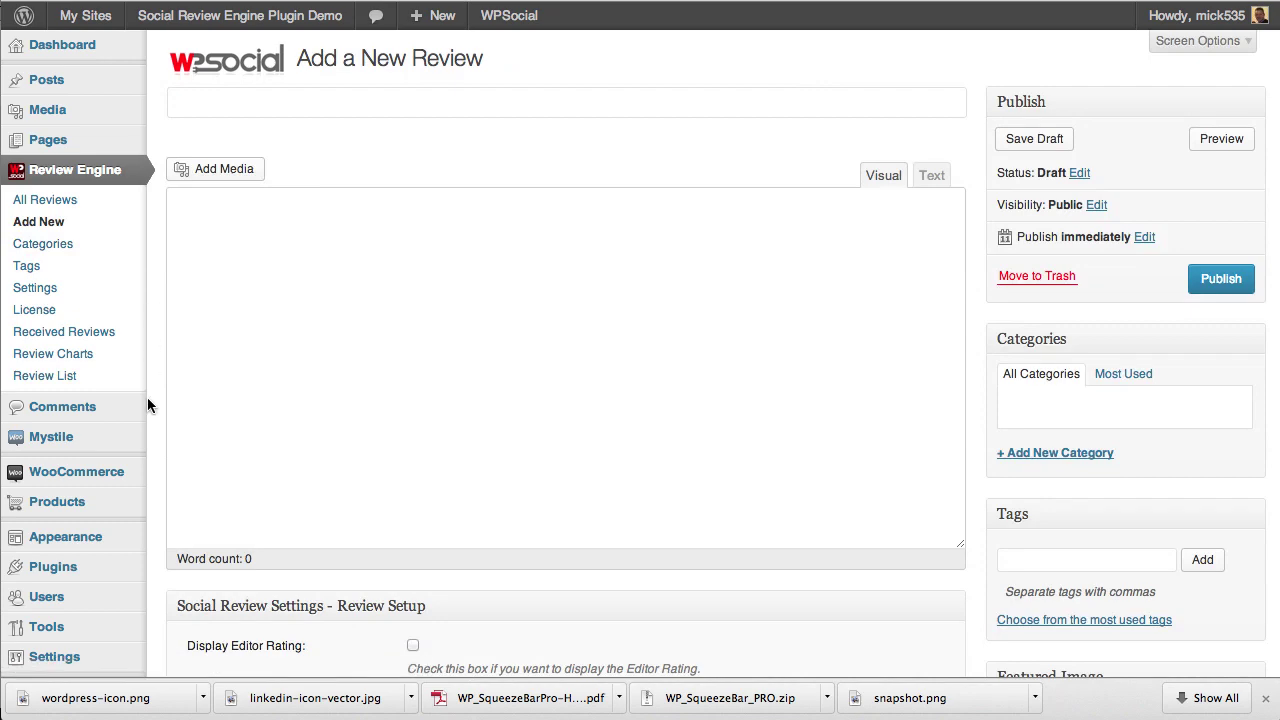
scroll(157, 415, "down", 2)
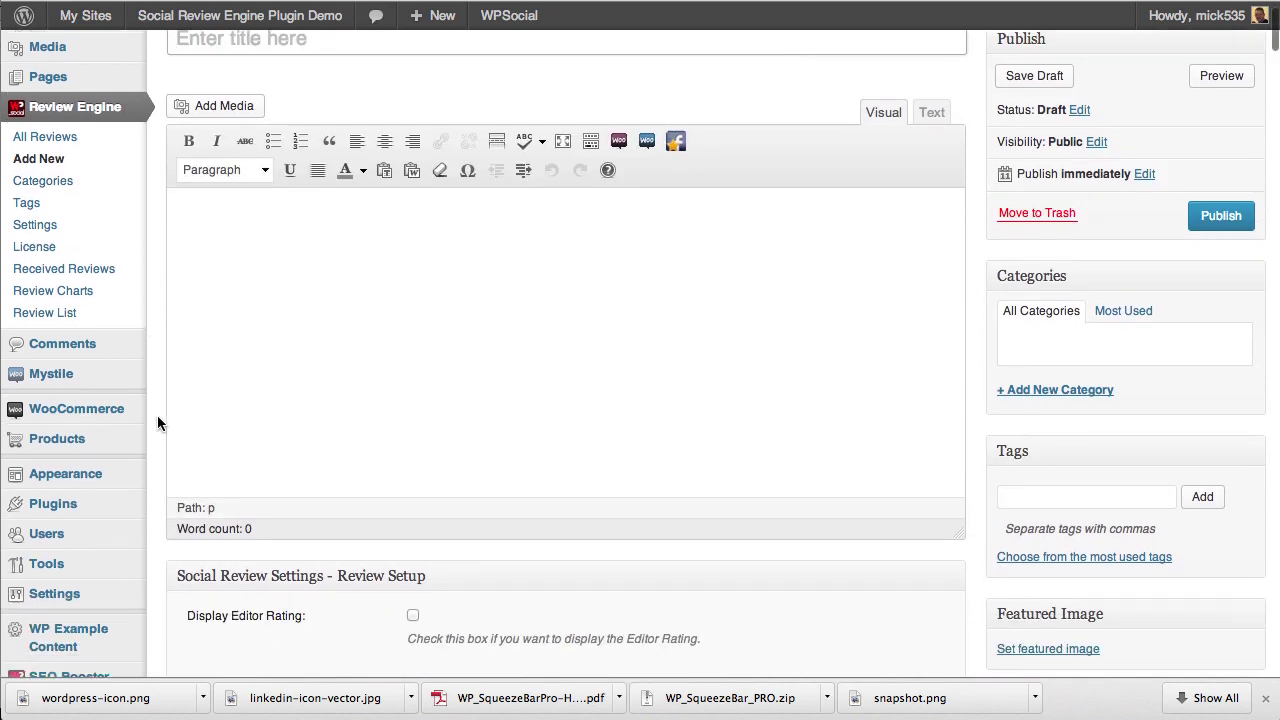
scroll(157, 415, "down", 10)
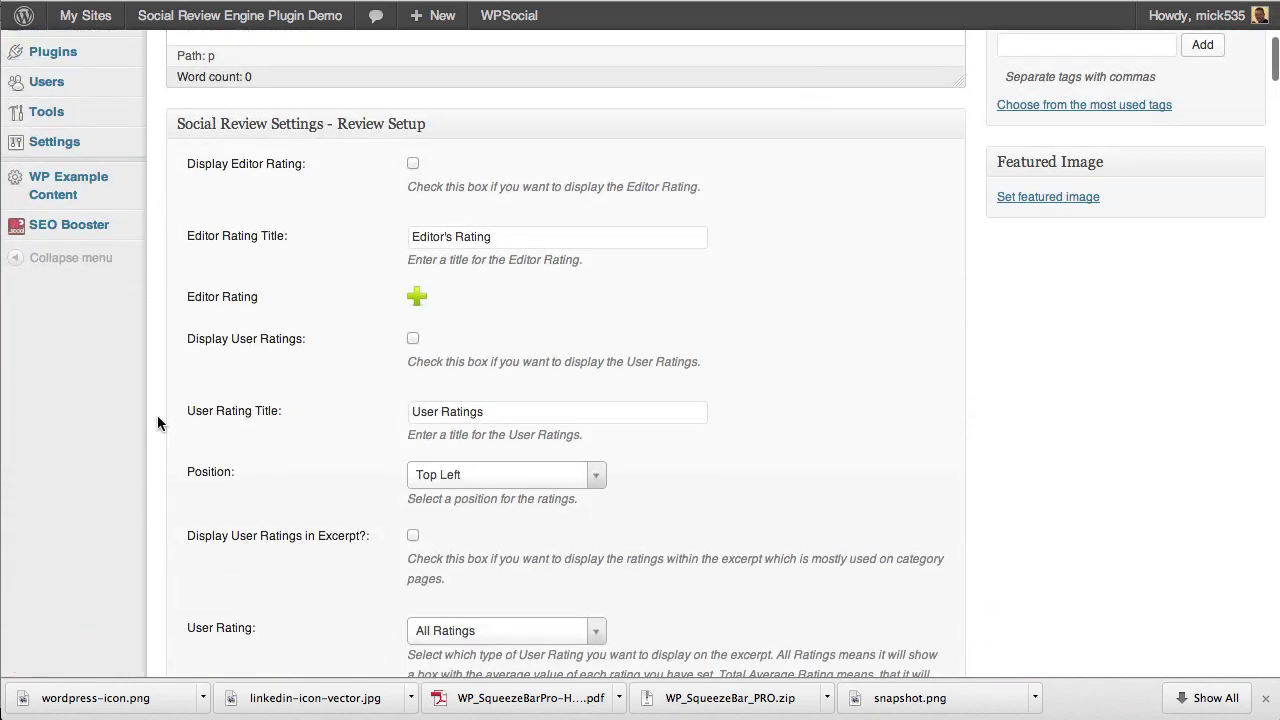
left_click(413, 164)
left_click(413, 164)
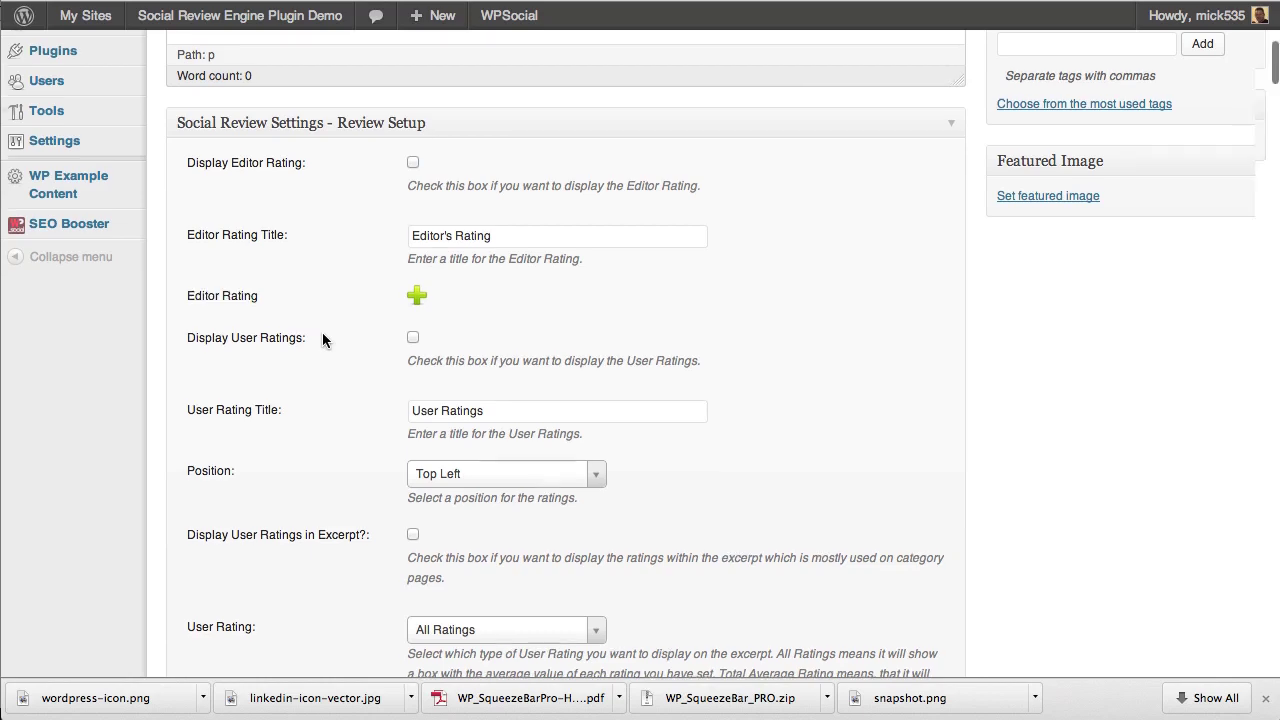
Step: Add four editor rating entries in the Review Setup section
scroll(322, 335, "down", 2)
left_click(417, 194)
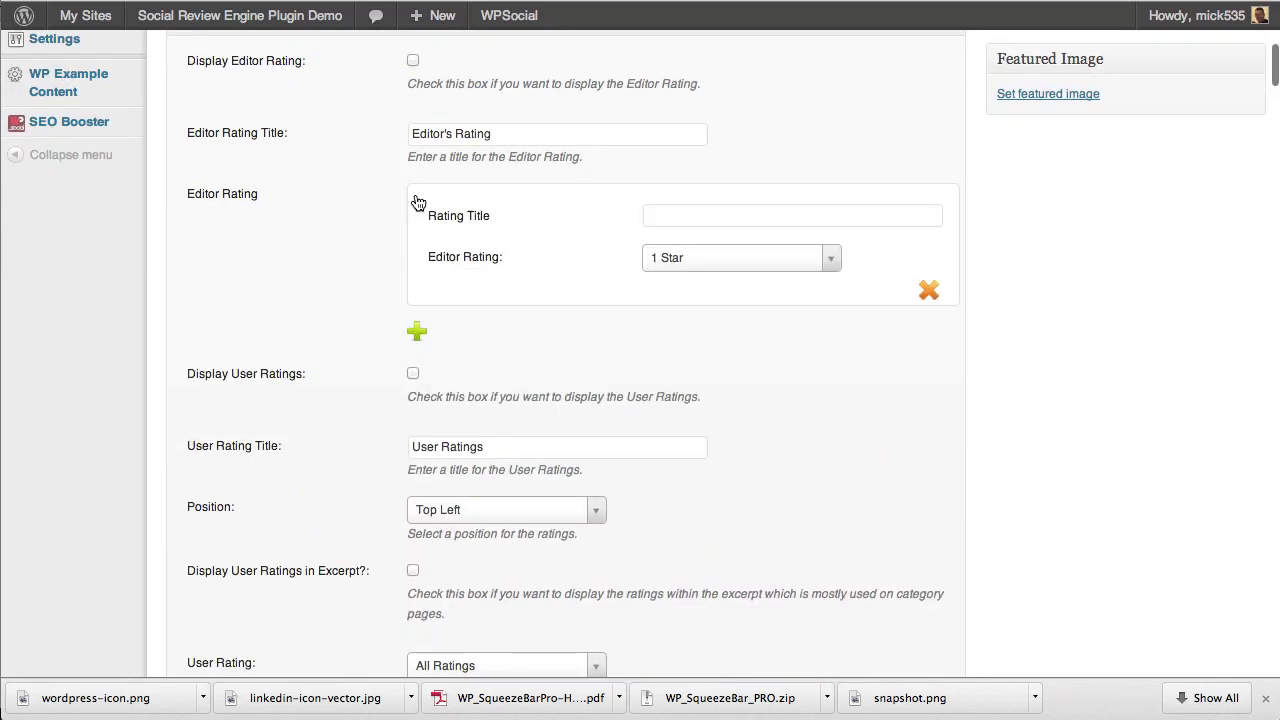
left_click(416, 330)
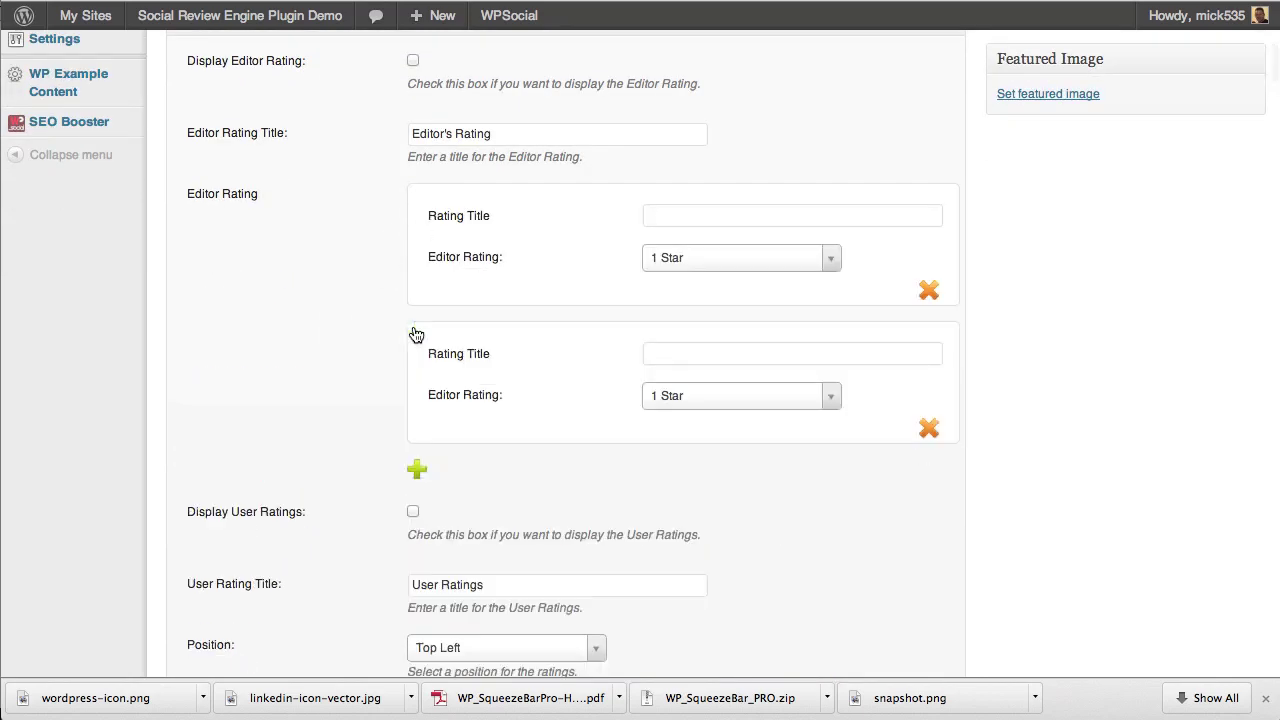
left_click(417, 472)
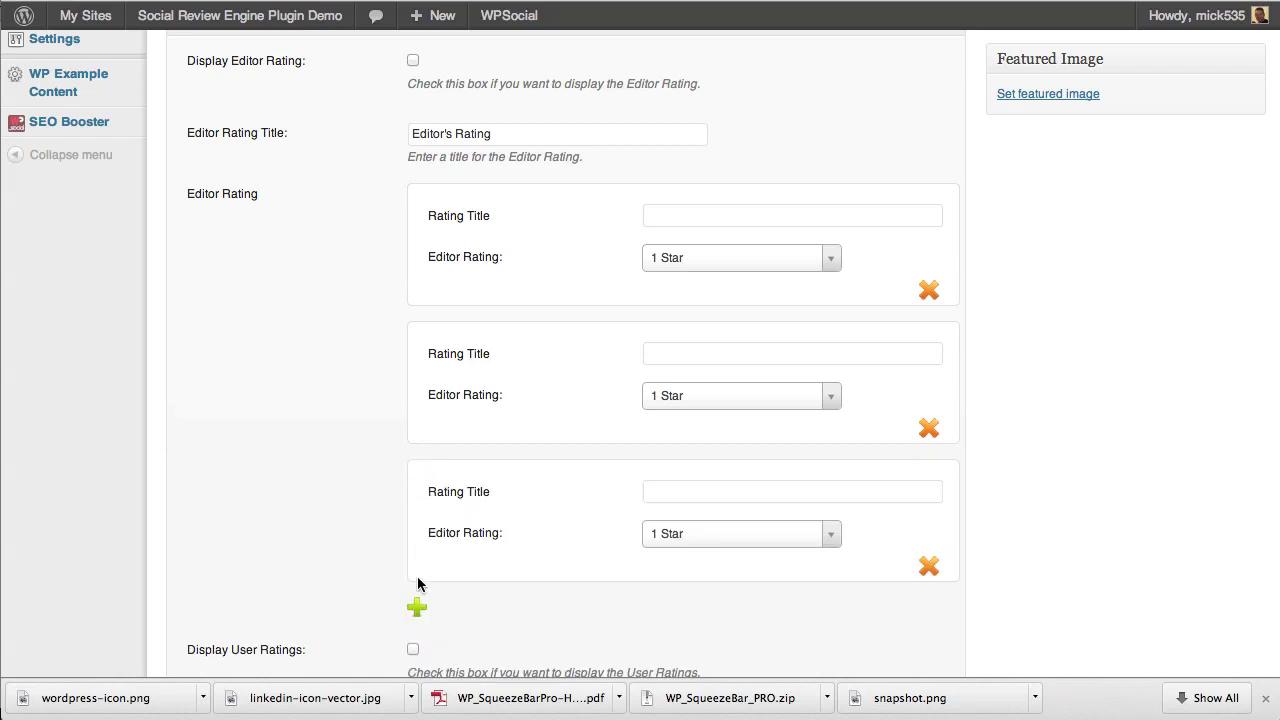
left_click(417, 608)
Step: Examine the Rating Title fields of the four editor rating entries and the star options of the last one
scroll(371, 543, "down", 2)
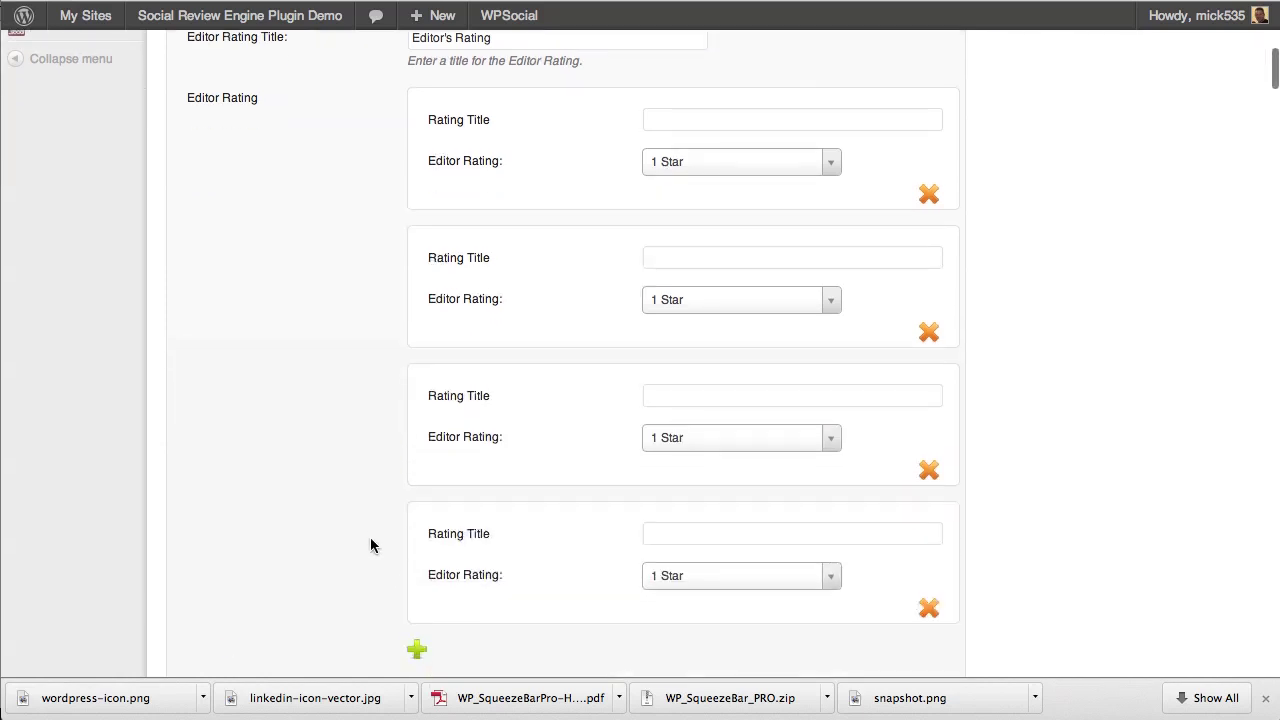
left_click(676, 116)
left_click(667, 263)
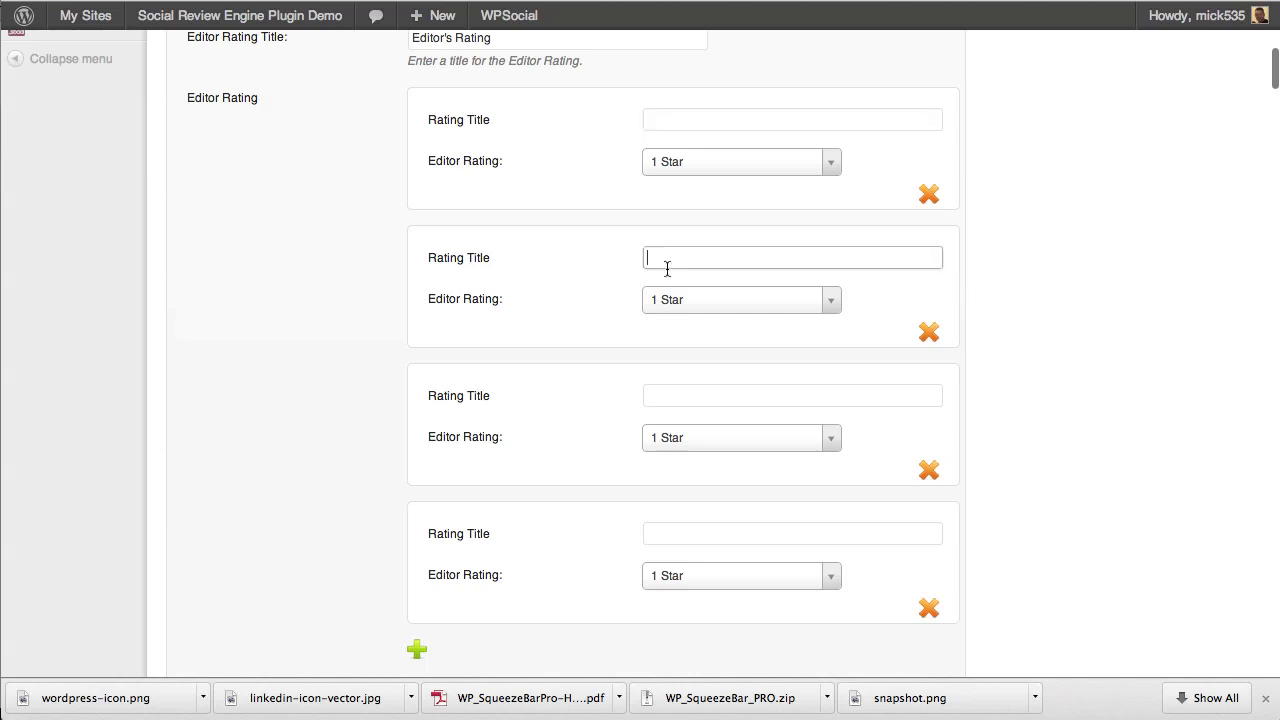
left_click(658, 394)
left_click(658, 528)
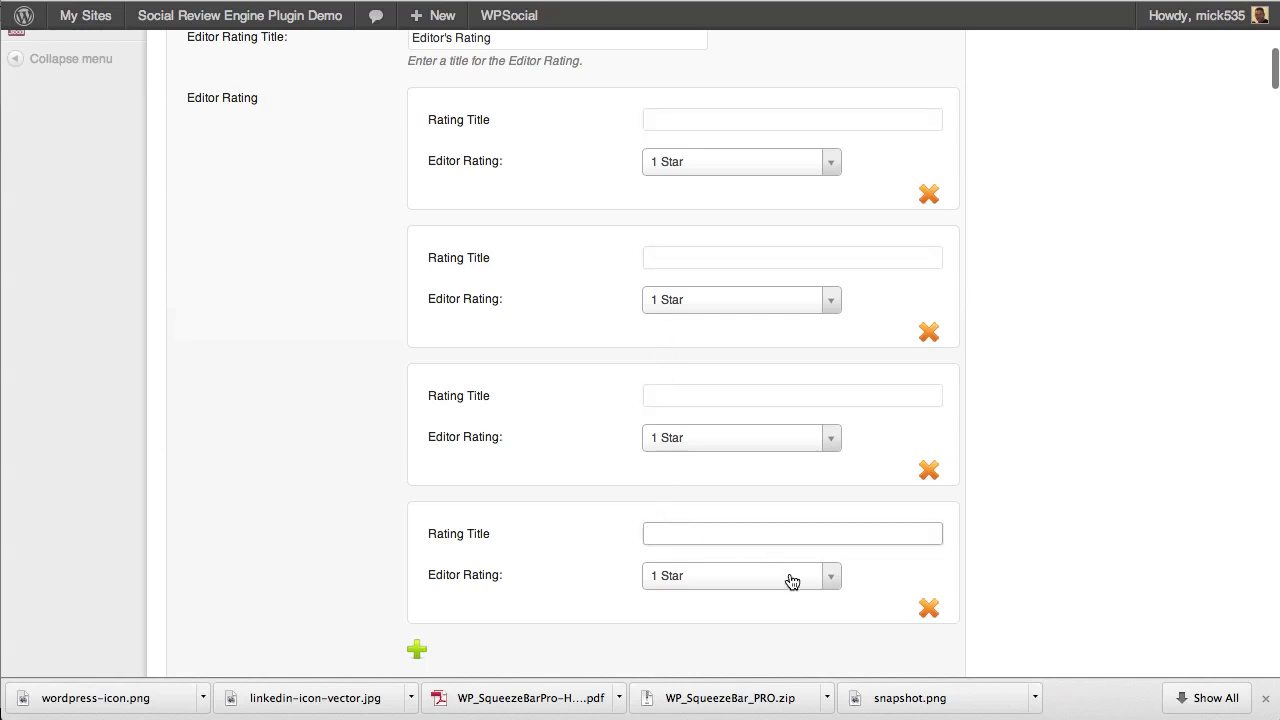
left_click(829, 583)
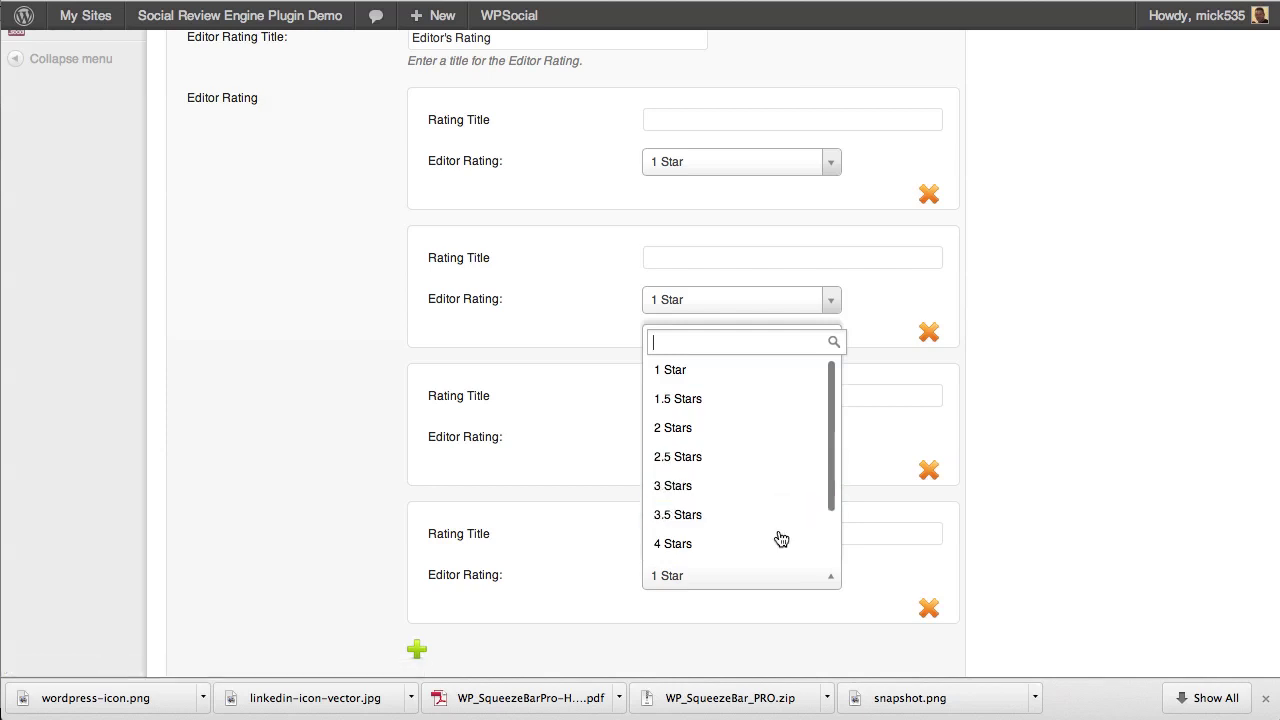
scroll(754, 429, "down", 3)
left_click(362, 370)
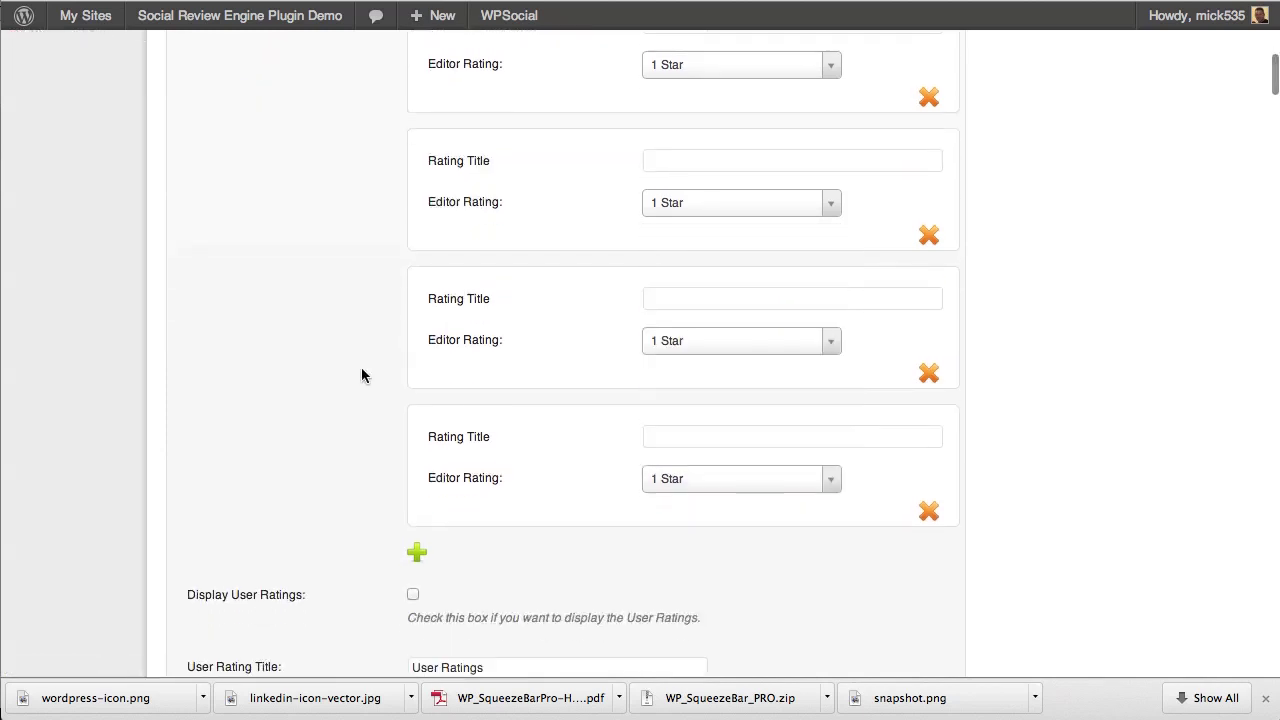
Step: Remove all four editor rating entries from the Review Setup section
left_click(930, 514)
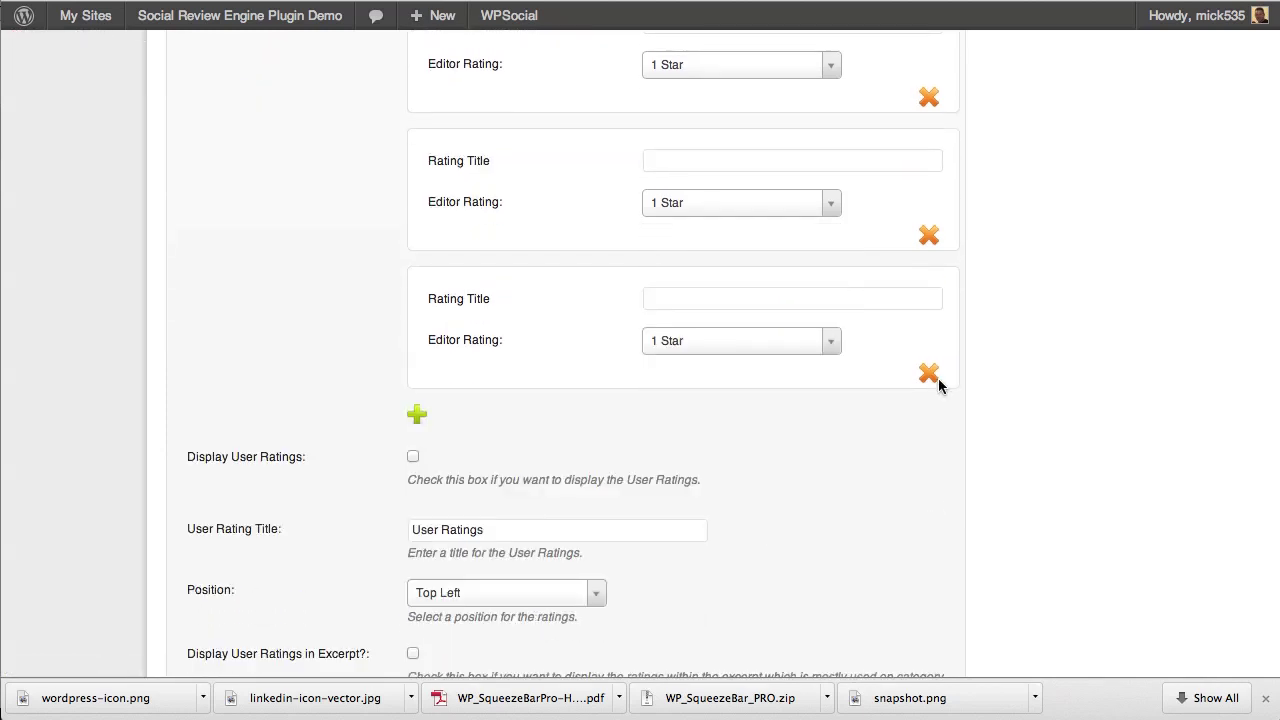
left_click(931, 376)
left_click(929, 237)
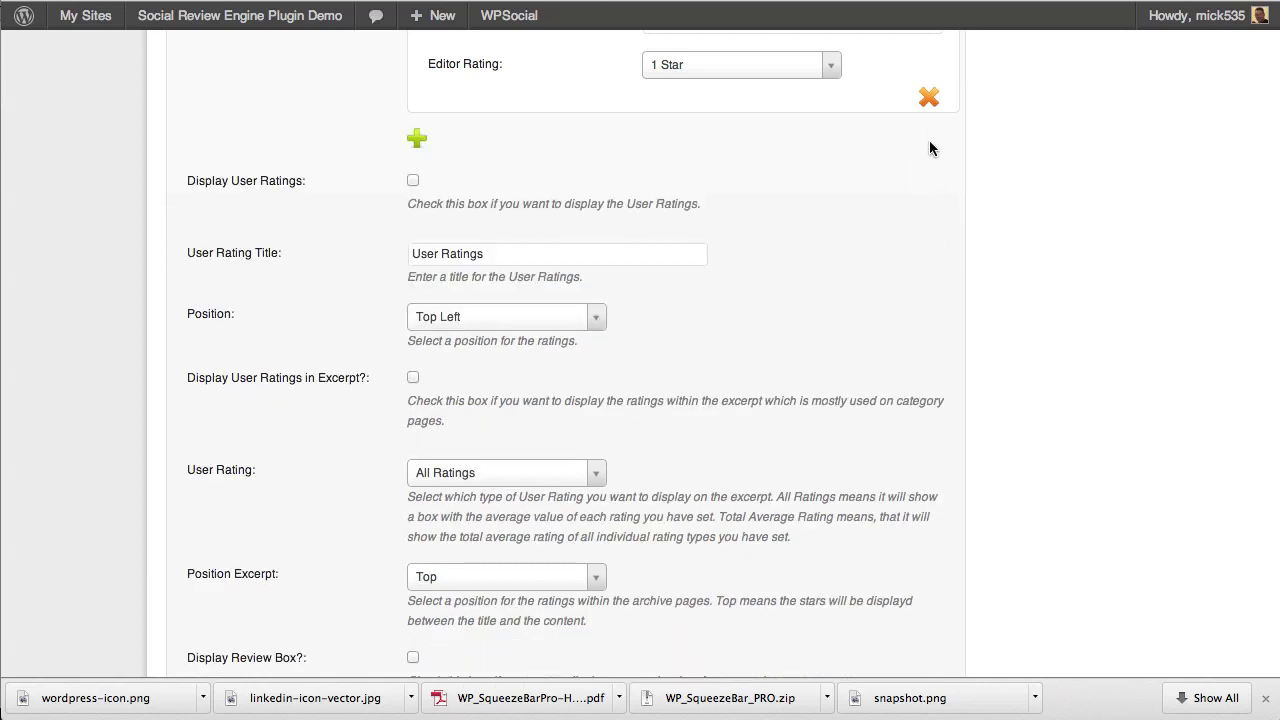
left_click(929, 98)
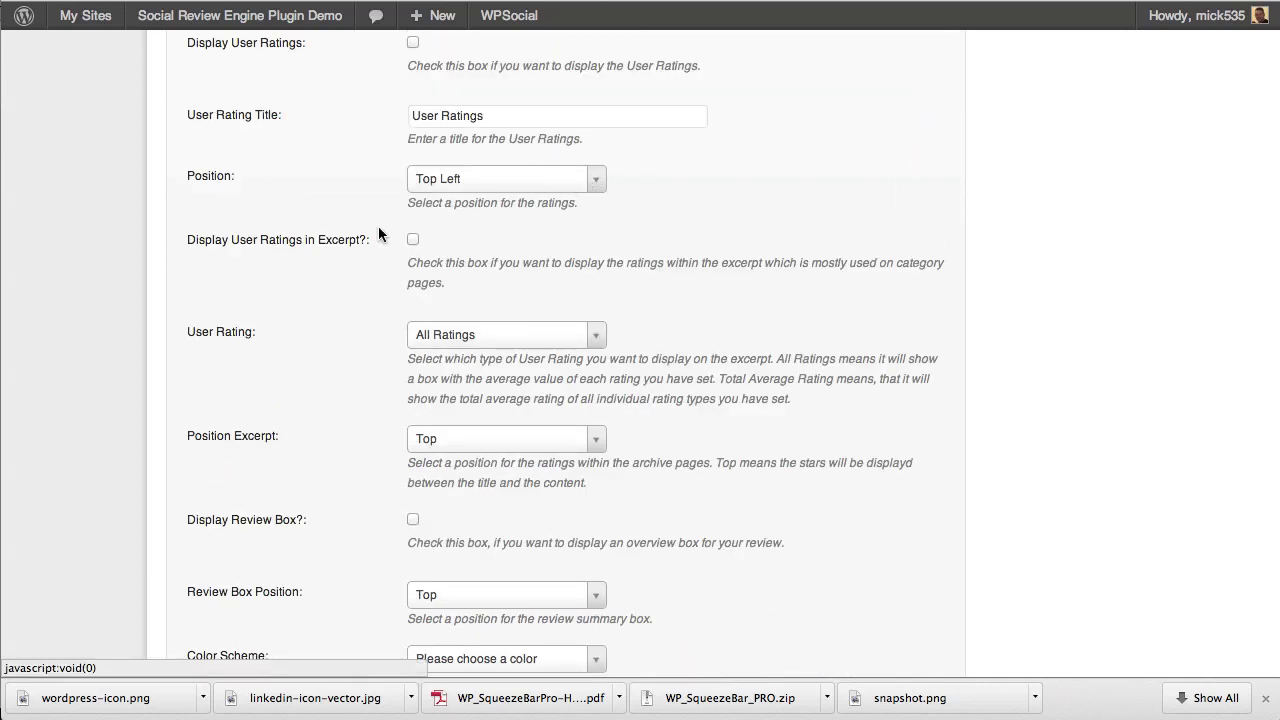
Step: Examine the user rating, excerpt and review box settings, including the list of Font Color options
scroll(370, 324, "up", 2)
scroll(370, 322, "down", 5)
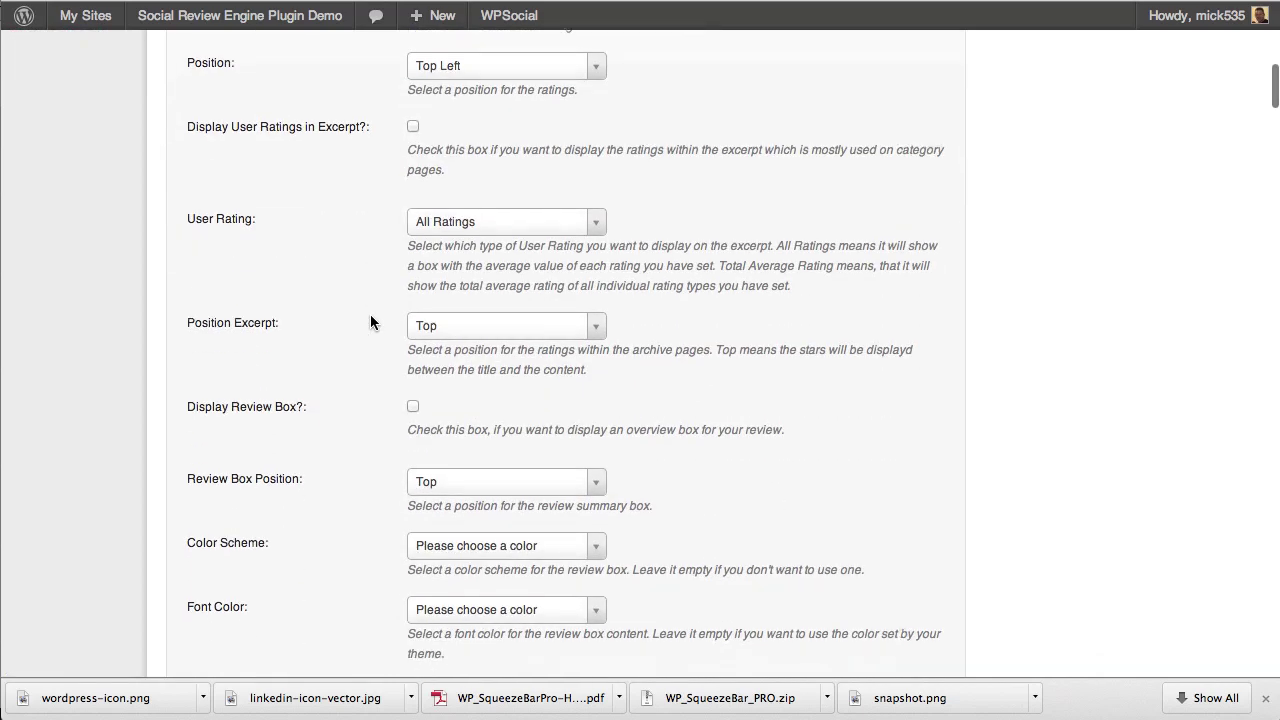
scroll(370, 322, "down", 3)
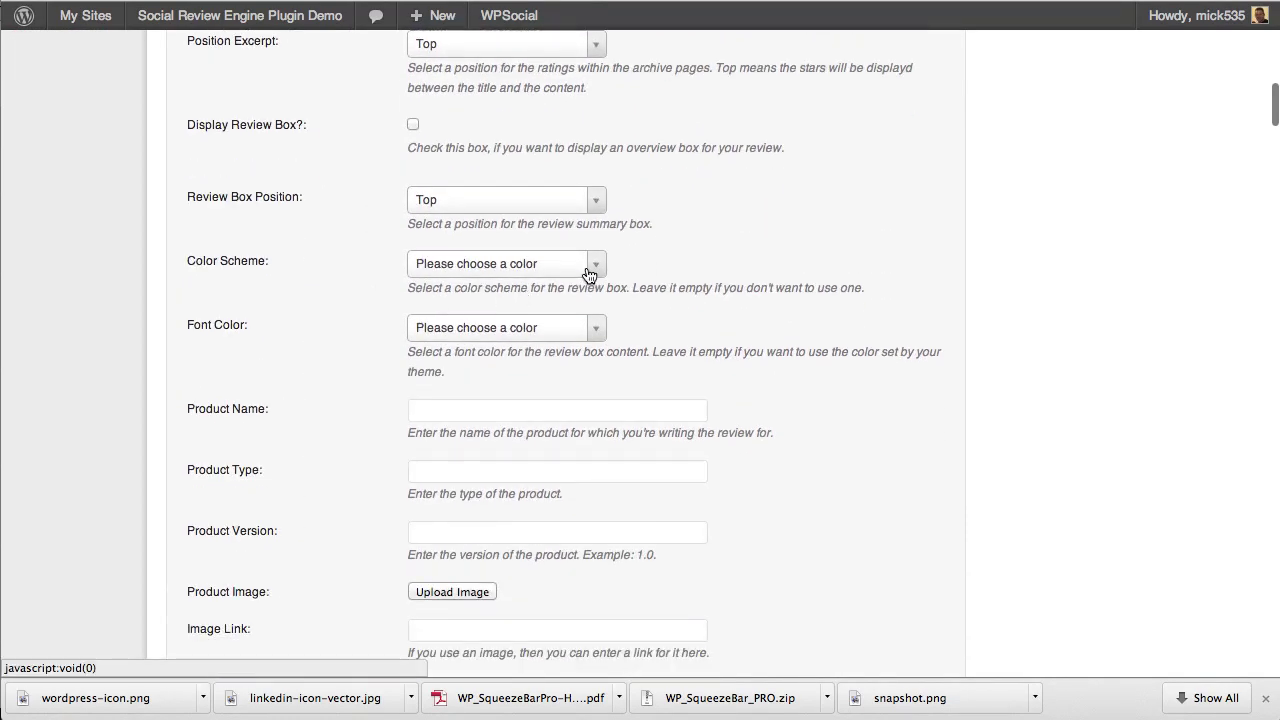
left_click(593, 338)
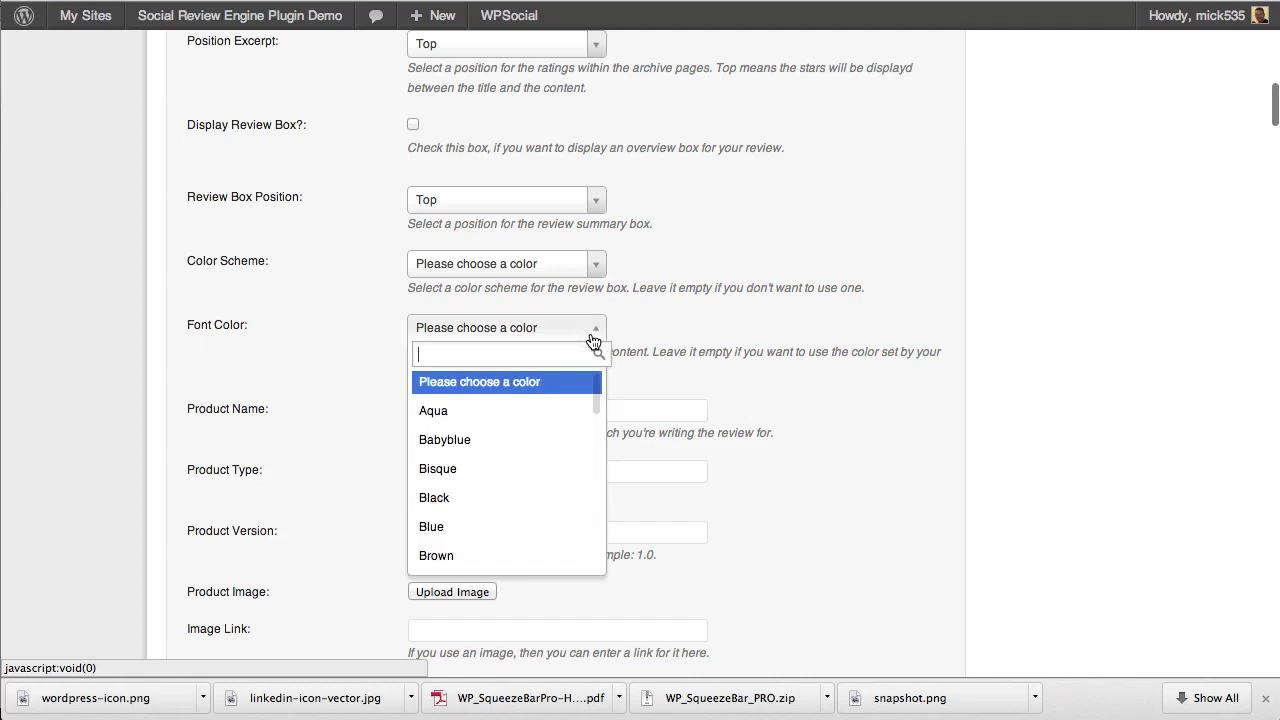
left_click(593, 338)
Step: Examine the product detail, image link, price, summary, button and Google Maps settings of the new review
scroll(344, 395, "down", 4)
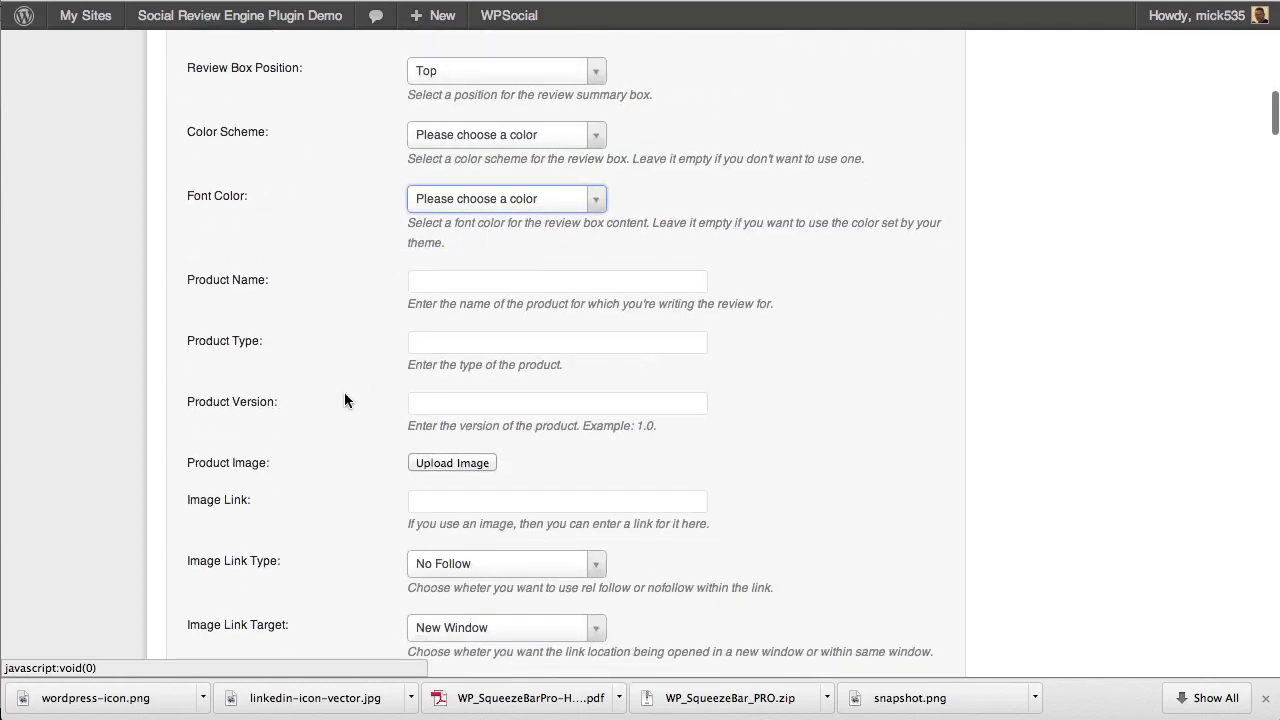
scroll(344, 400, "down", 1)
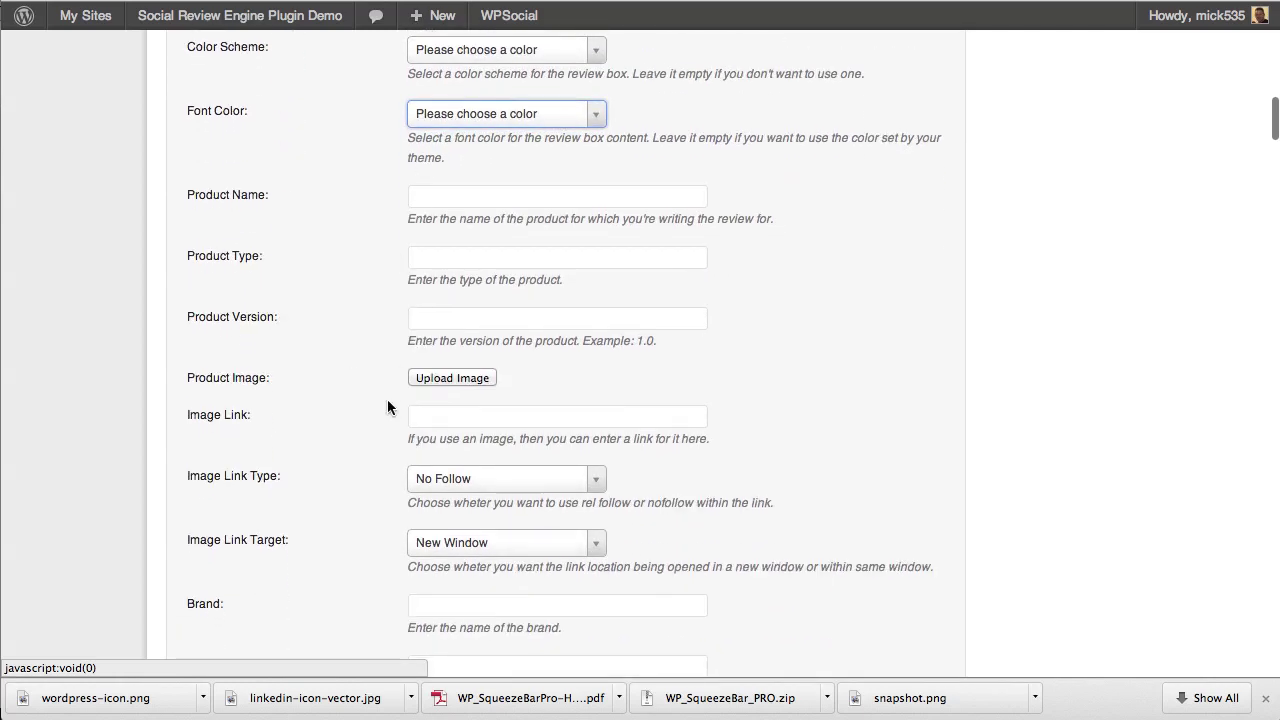
scroll(387, 406, "down", 3)
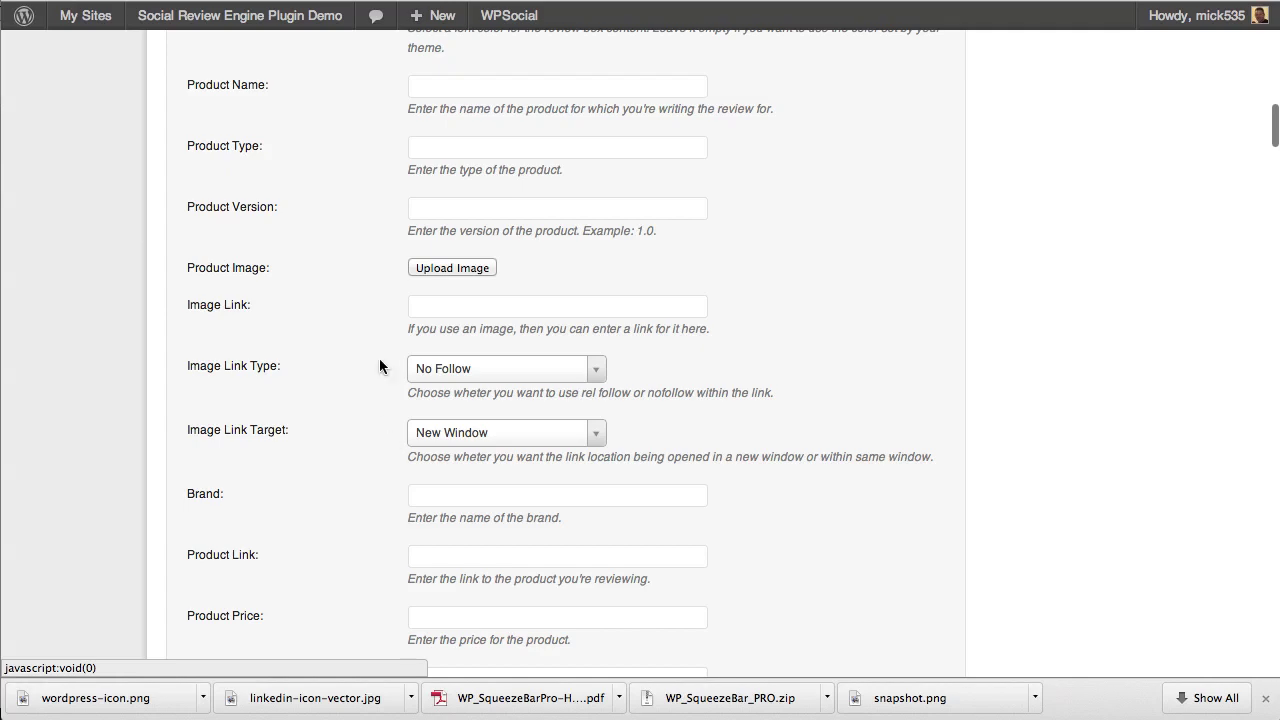
scroll(379, 366, "down", 4)
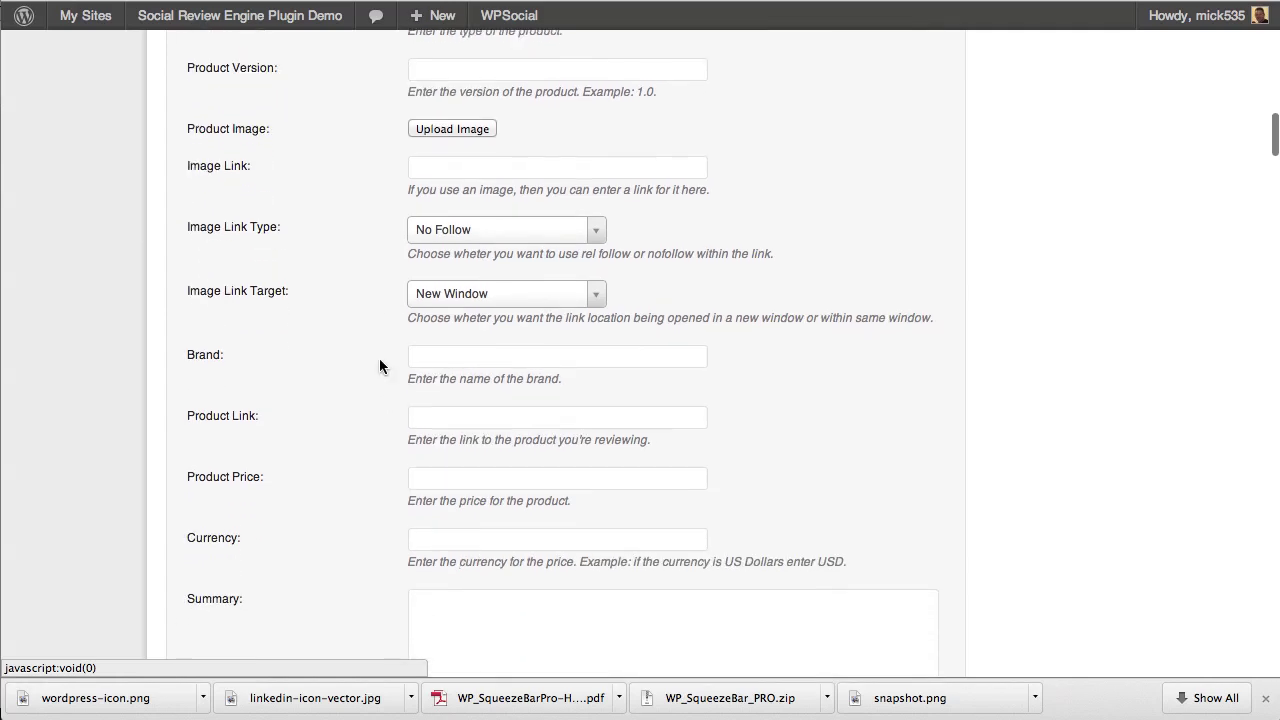
scroll(379, 360, "down", 8)
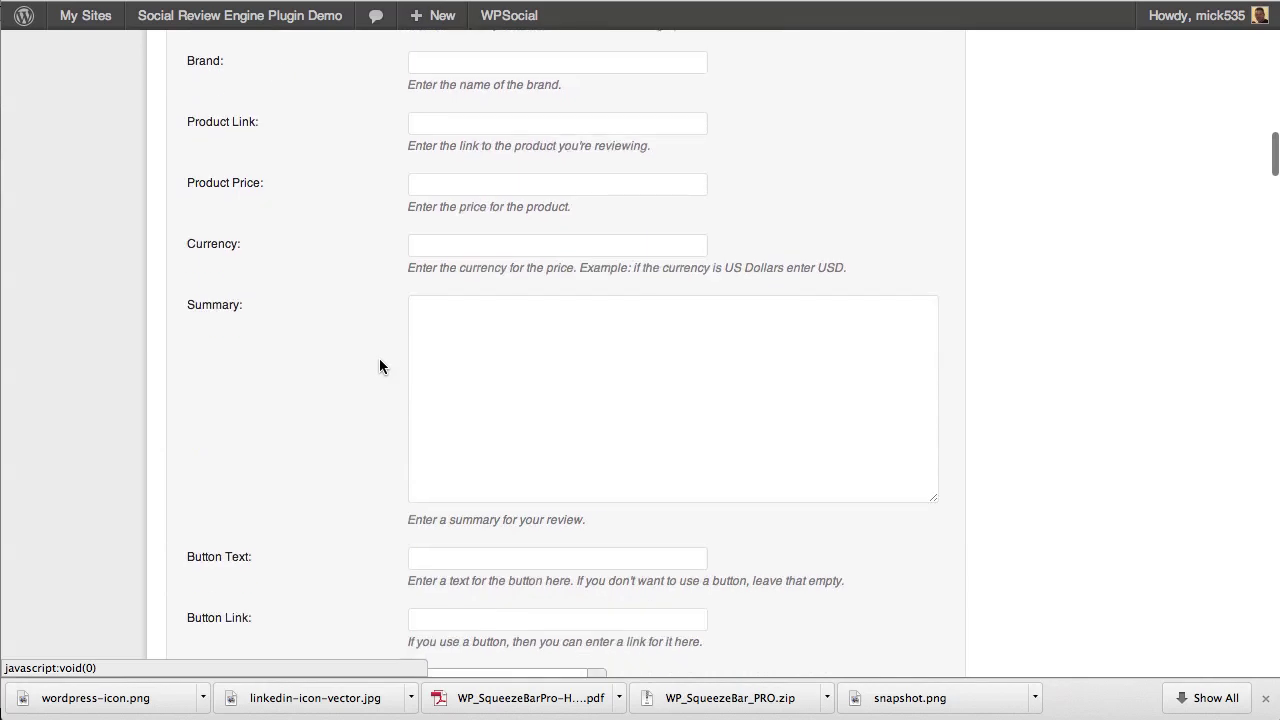
scroll(379, 366, "down", 15)
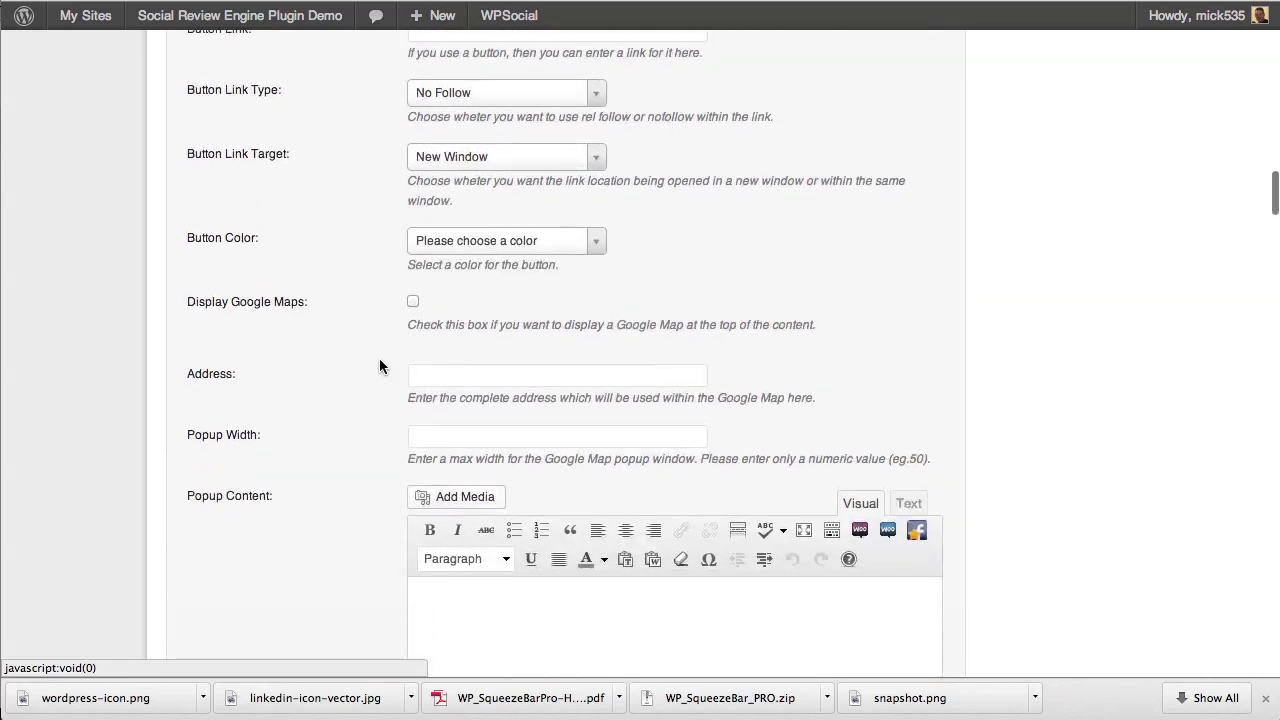
scroll(379, 360, "down", 3)
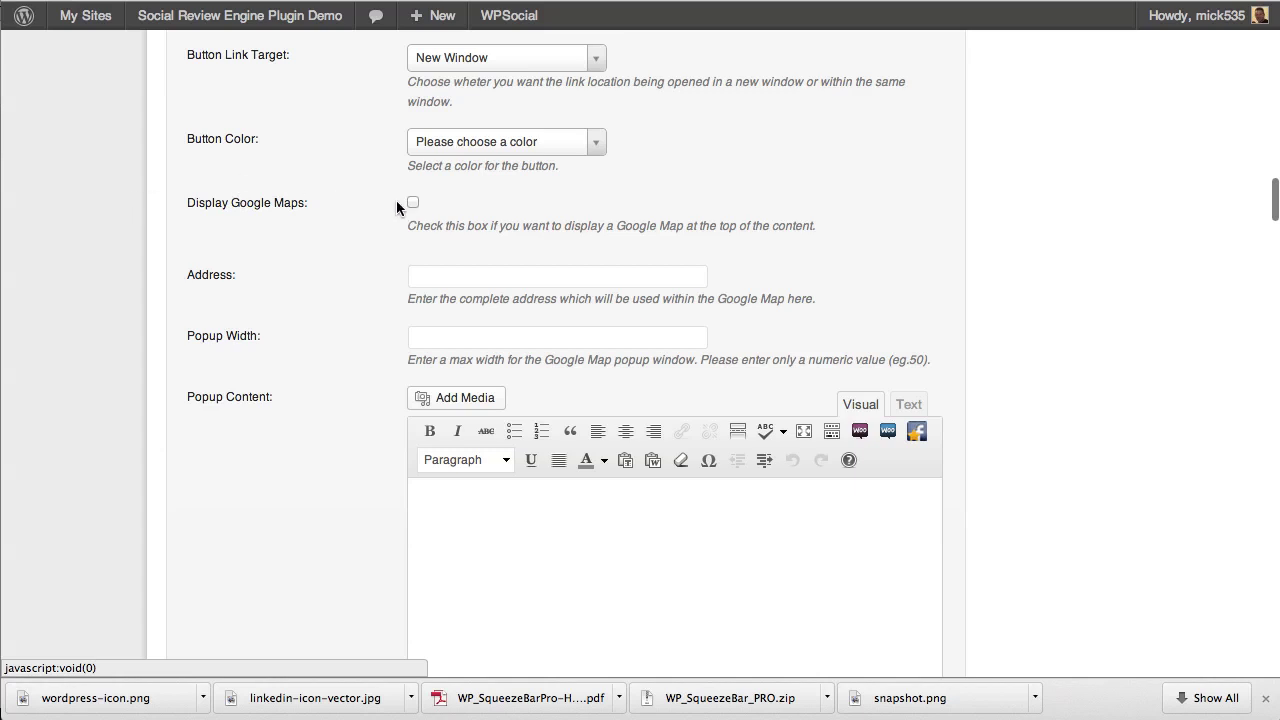
Step: Examine the Google Maps display option, address, popup width and popup content fields of the new review
scroll(360, 371, "down", 4)
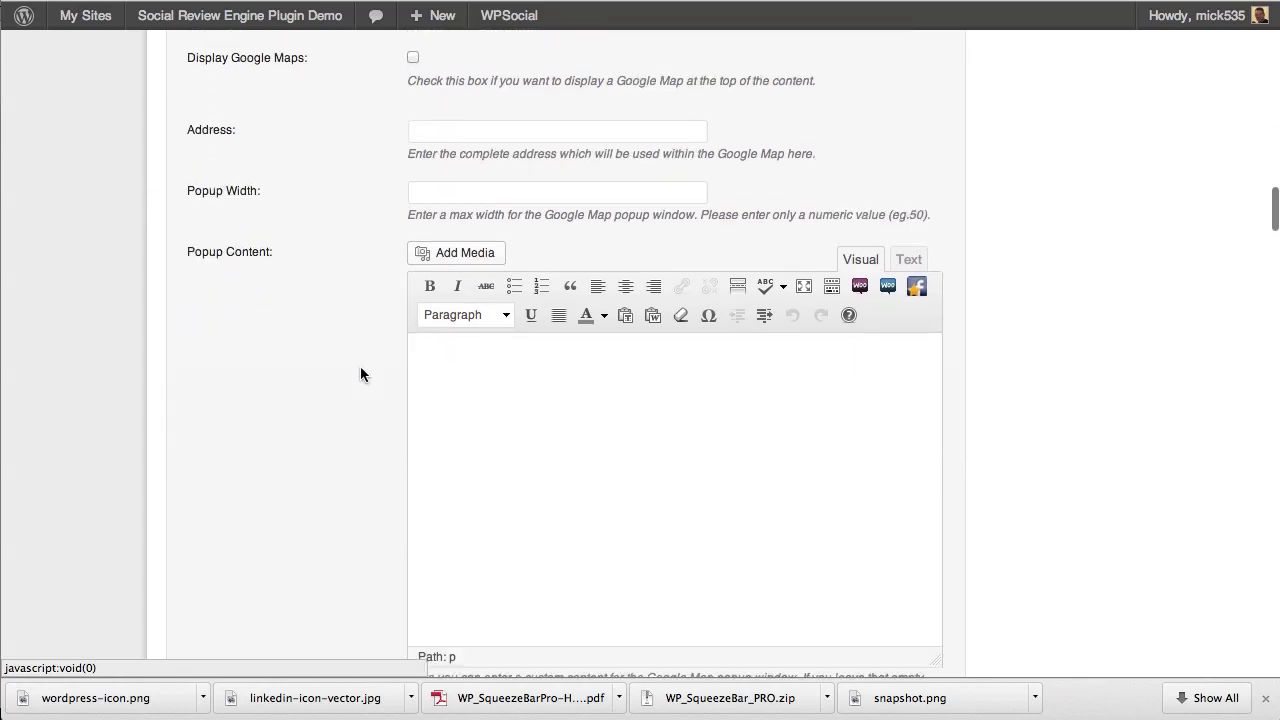
scroll(343, 497, "down", 2)
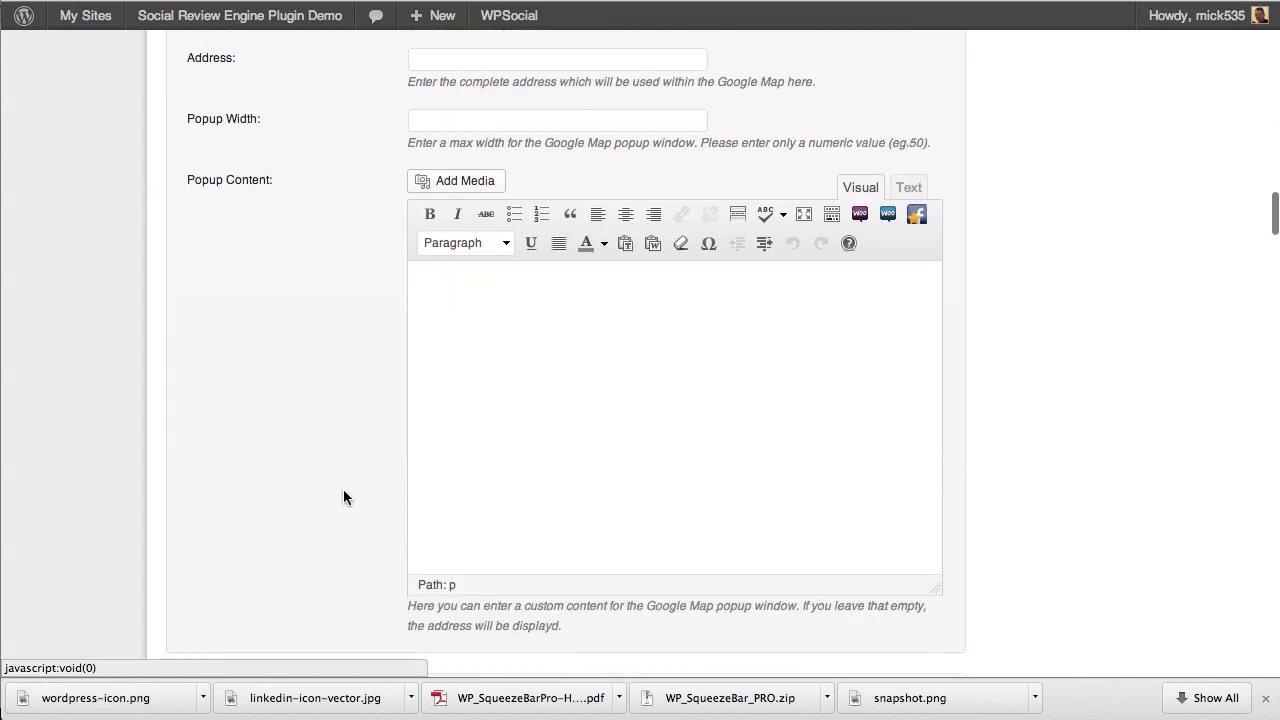
scroll(343, 497, "down", 3)
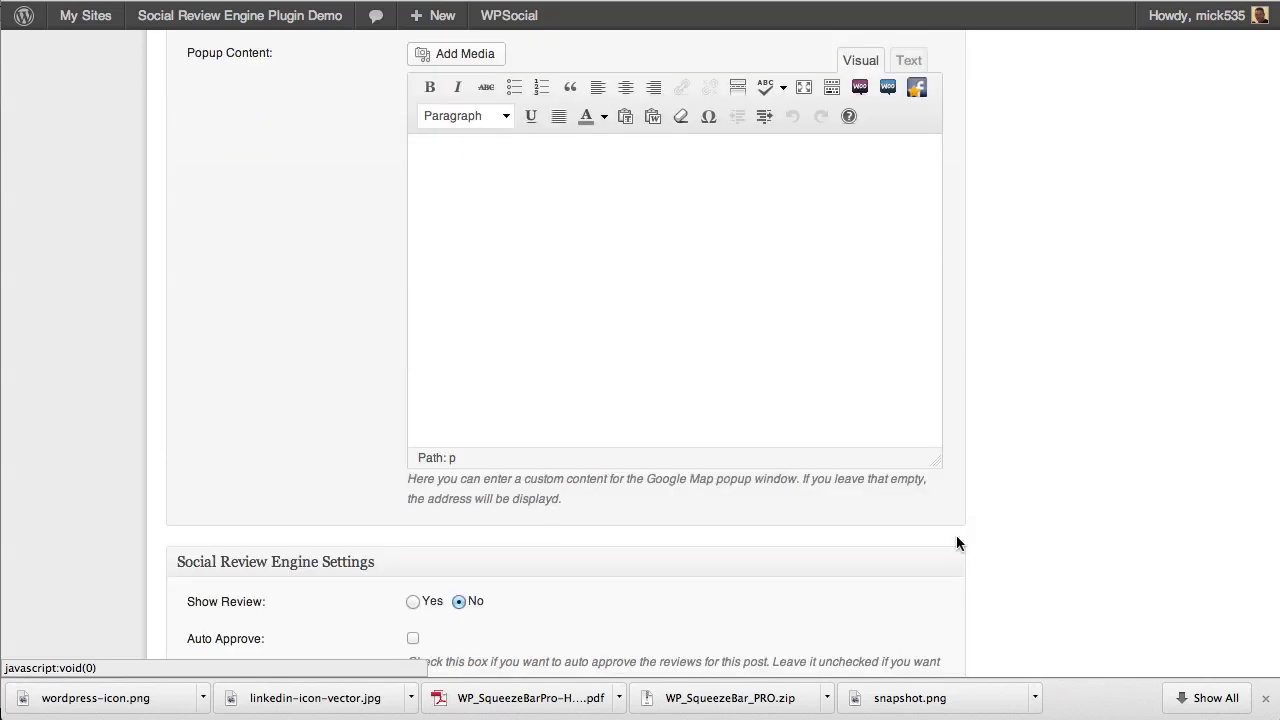
Step: Examine the Social Review Engine Settings from show review, auto approve and color scheme through total rating, subtitle and image styling
scroll(1003, 543, "down", 6)
scroll(1005, 543, "down", 4)
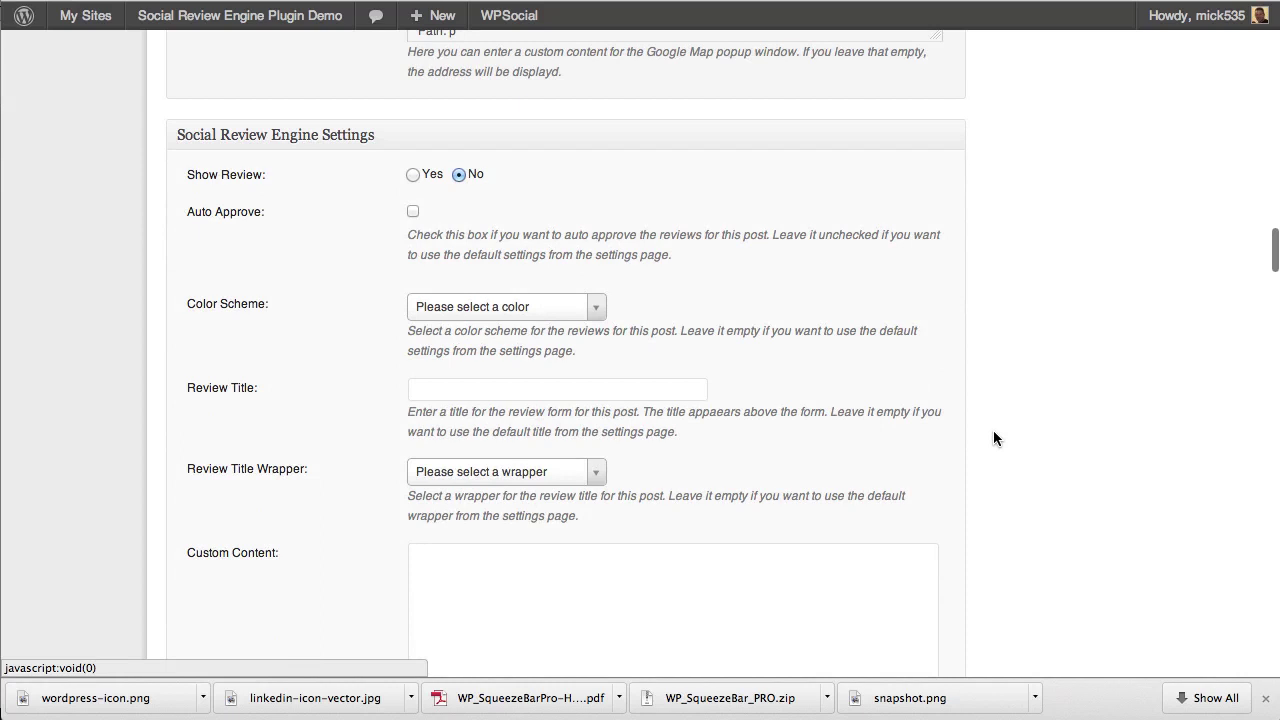
scroll(995, 438, "down", 1)
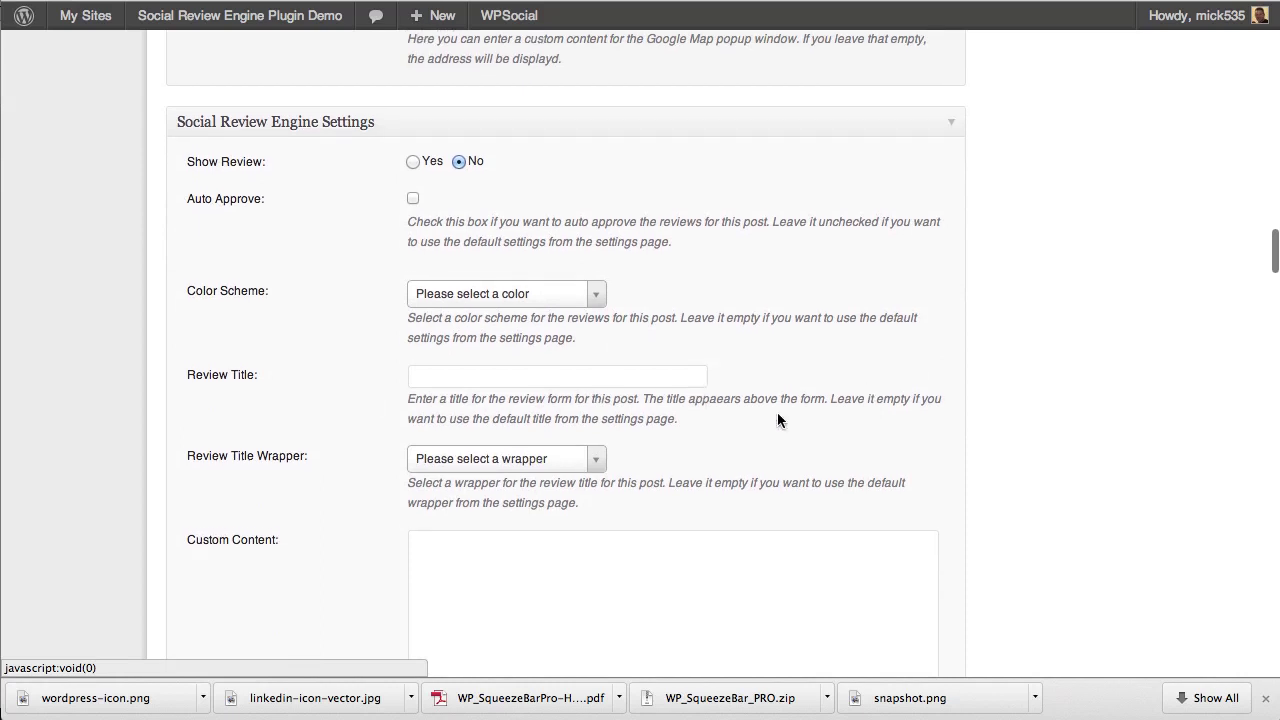
scroll(777, 412, "down", 5)
scroll(777, 412, "down", 5)
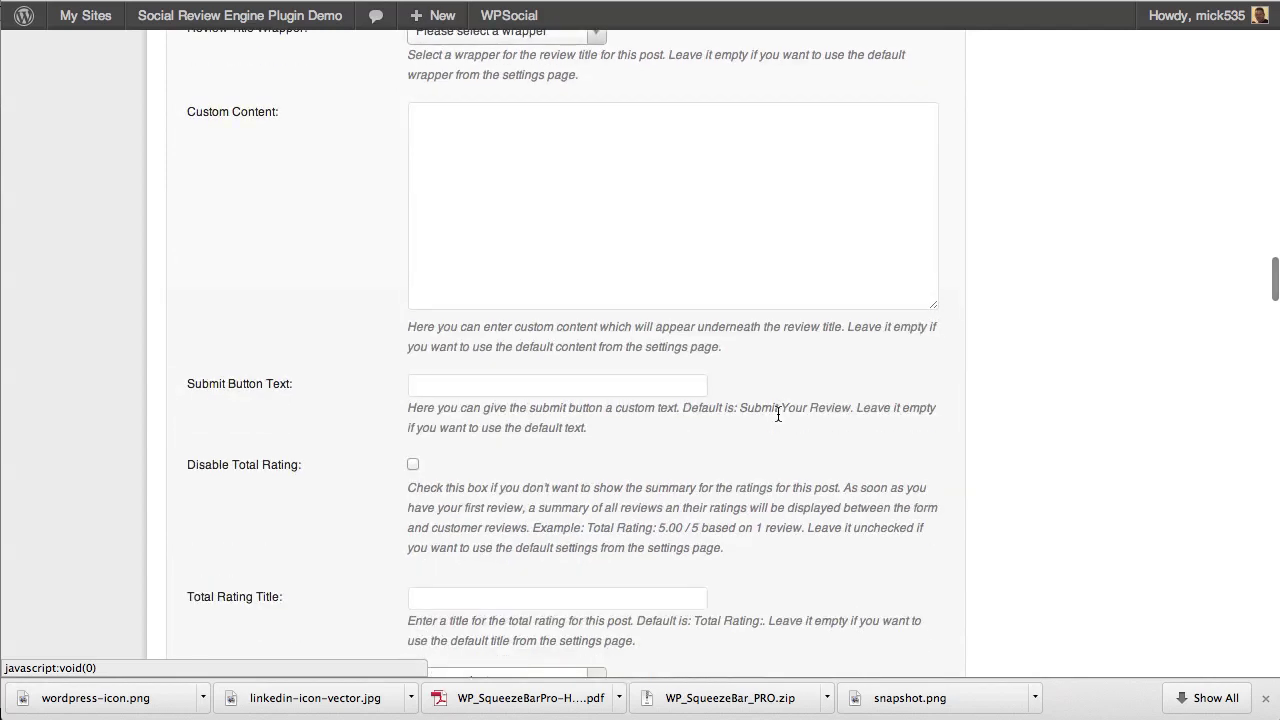
scroll(777, 412, "down", 4)
scroll(777, 412, "down", 12)
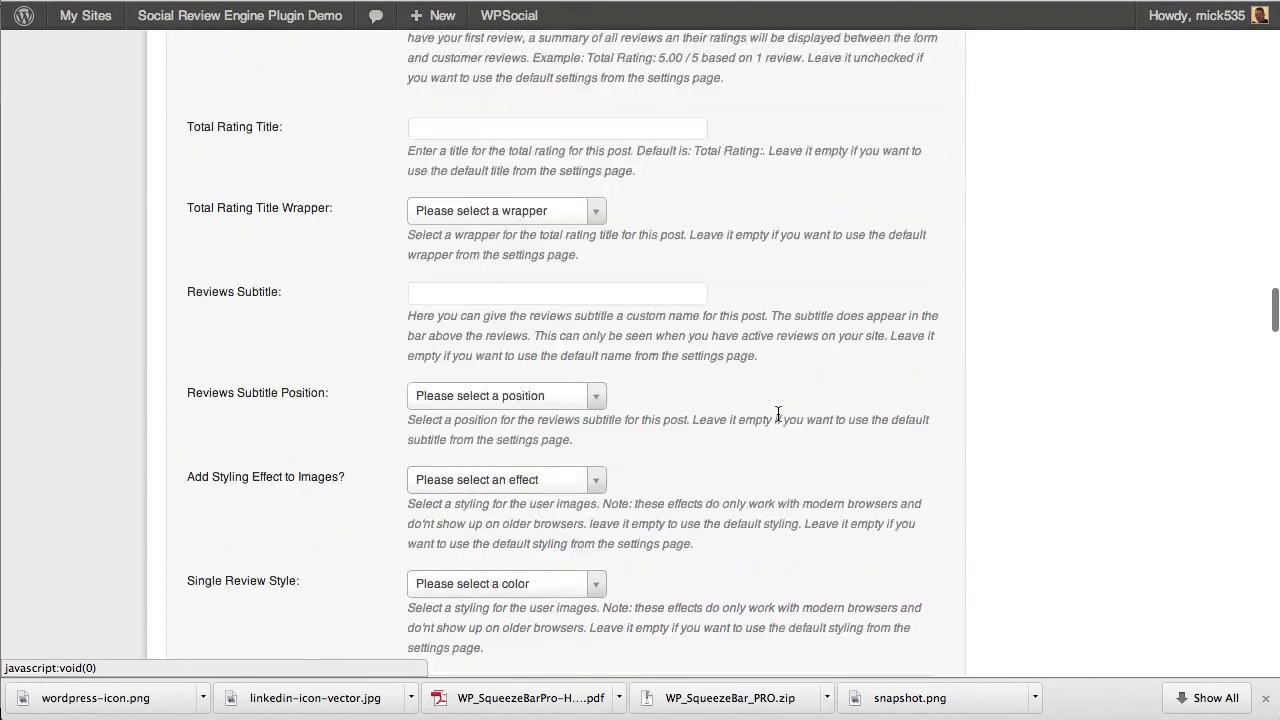
Step: Examine the Facebook wall message settings, its custom title, link, caption, content and image fields, and the agree feature options
scroll(778, 414, "down", 3)
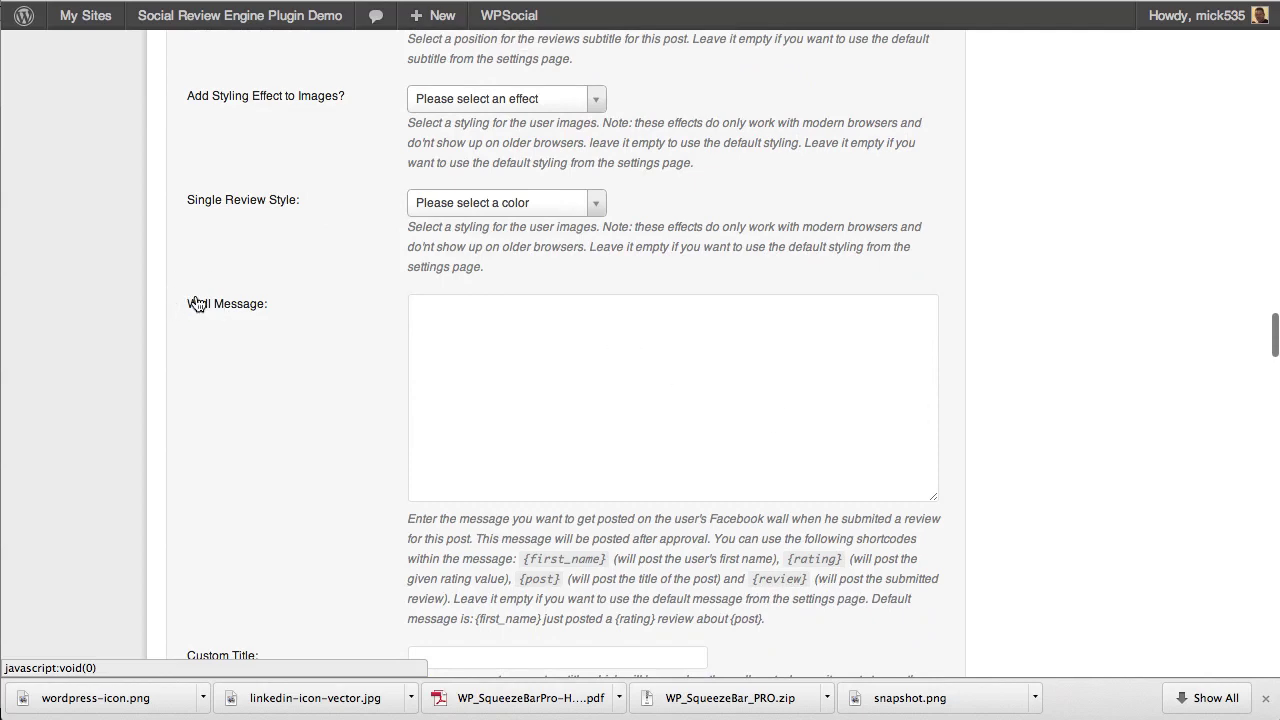
scroll(520, 366, "down", 5)
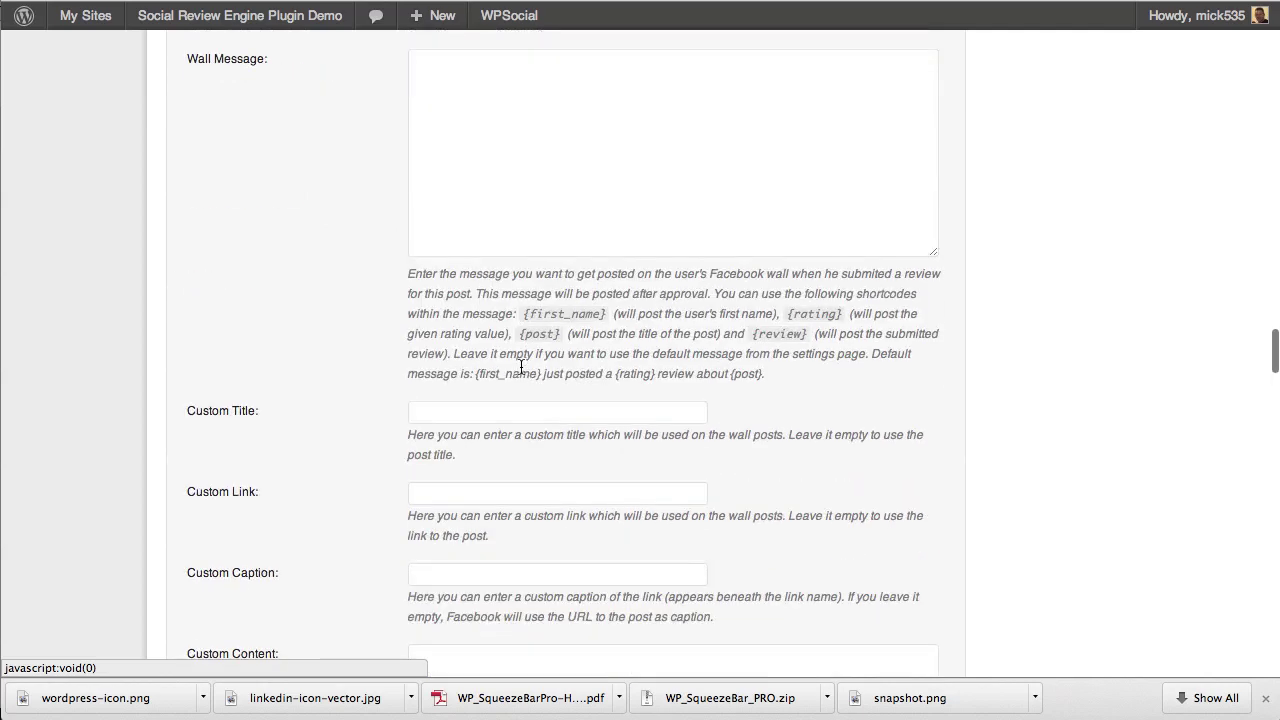
scroll(520, 366, "down", 5)
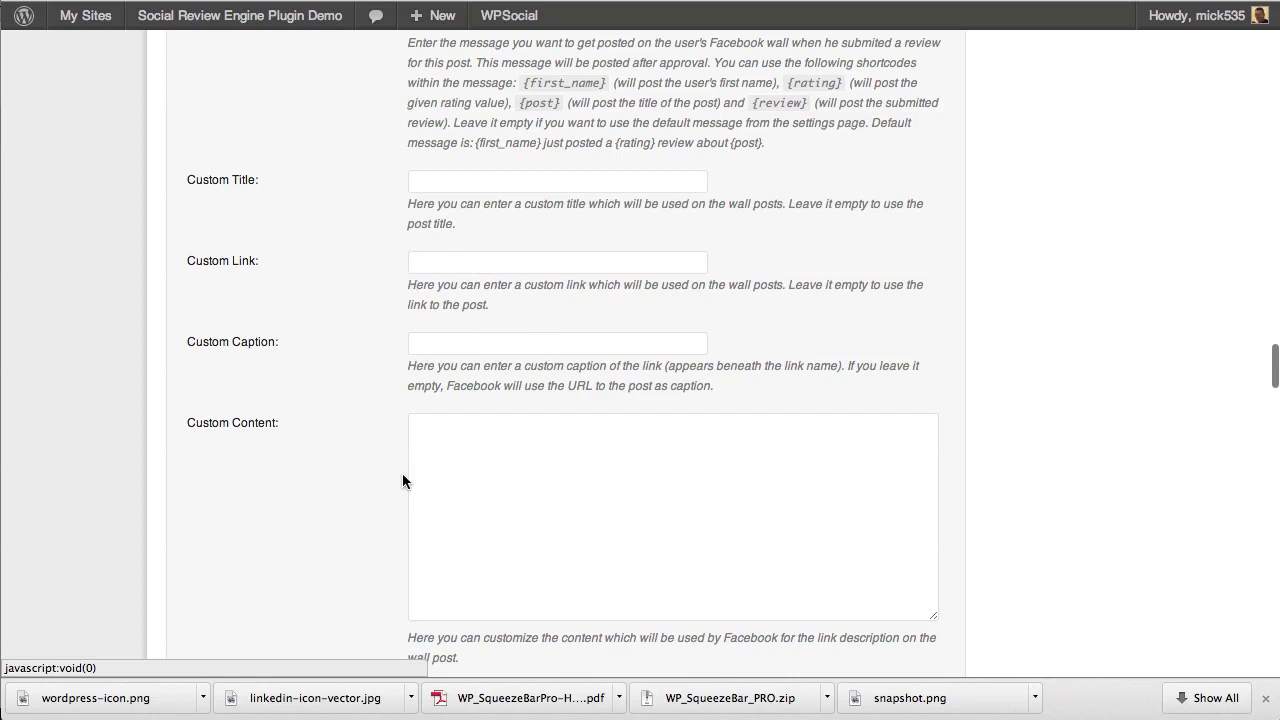
scroll(402, 478, "down", 11)
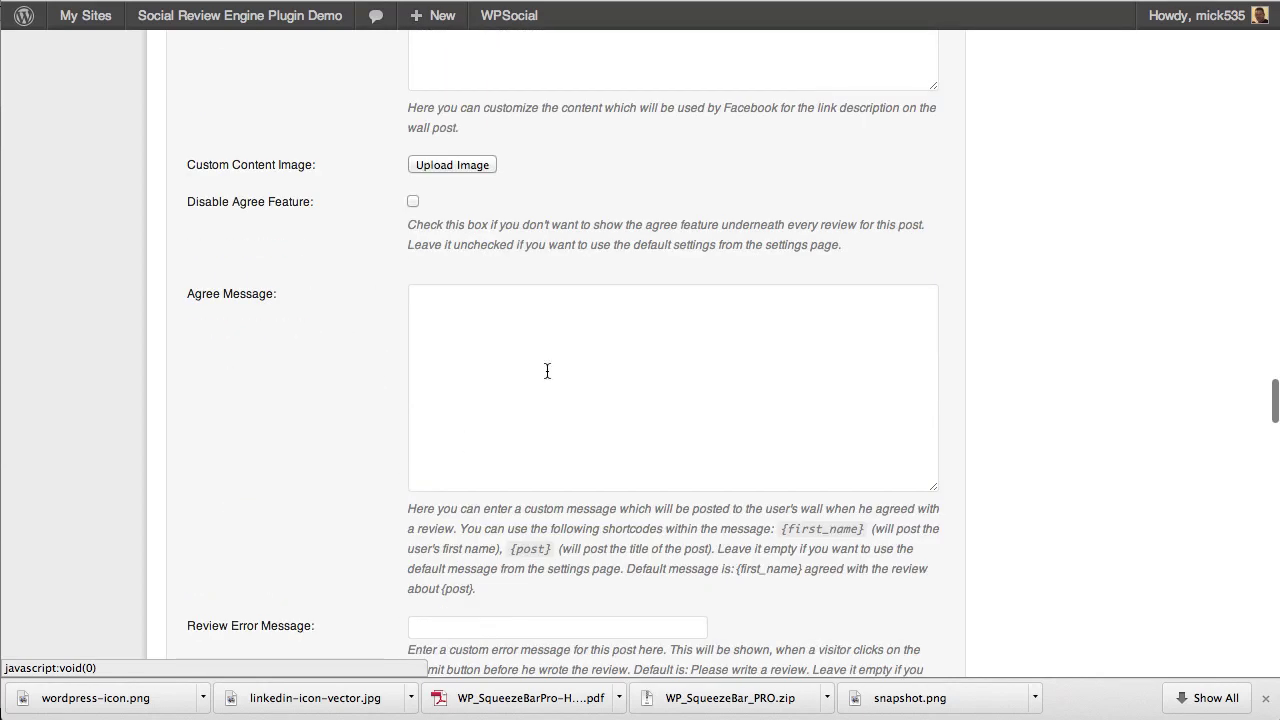
Step: Examine the Success Message Positive and Success Message Negative editors and their descriptions for this review
scroll(361, 425, "down", 17)
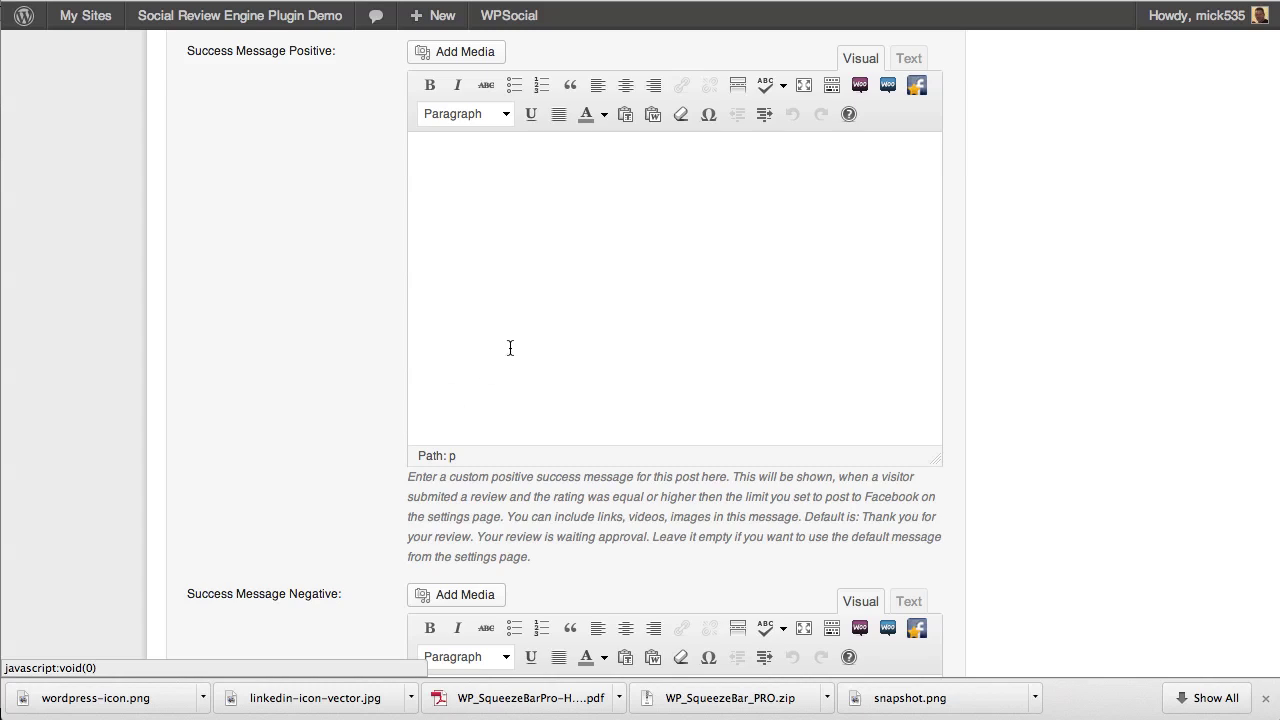
left_click(594, 234)
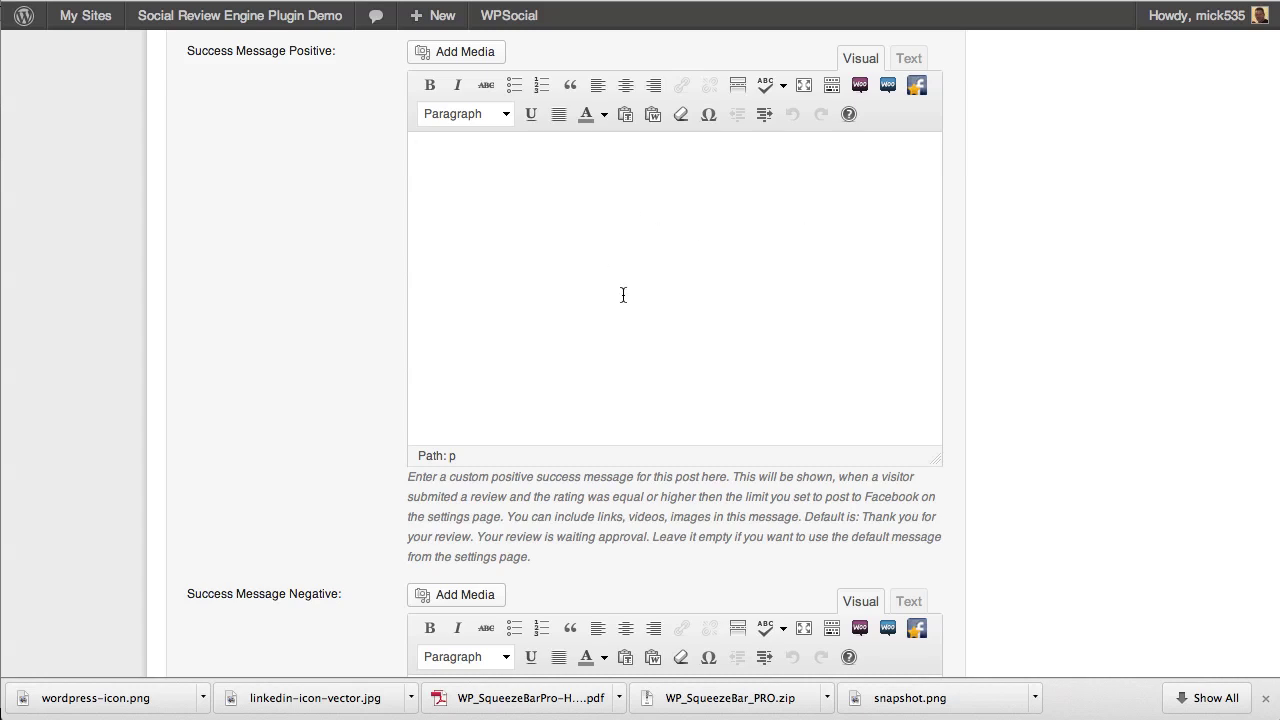
scroll(357, 477, "down", 3)
scroll(357, 477, "down", 2)
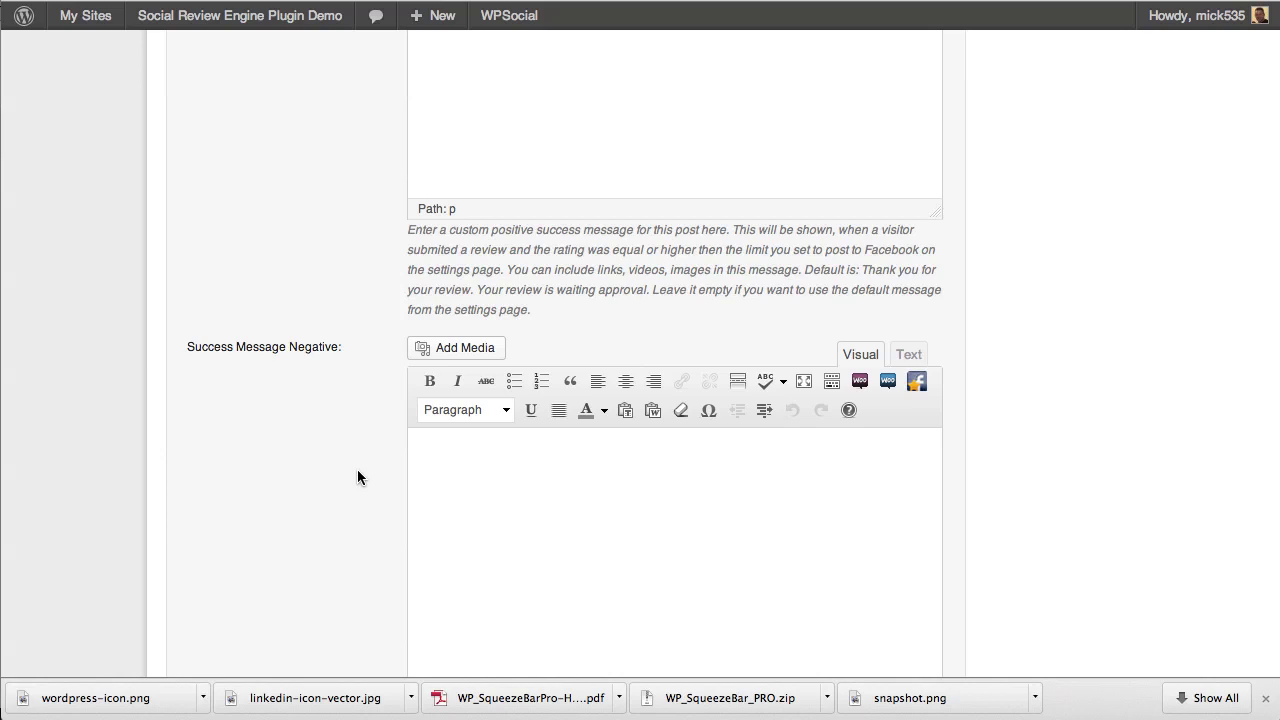
scroll(357, 477, "down", 3)
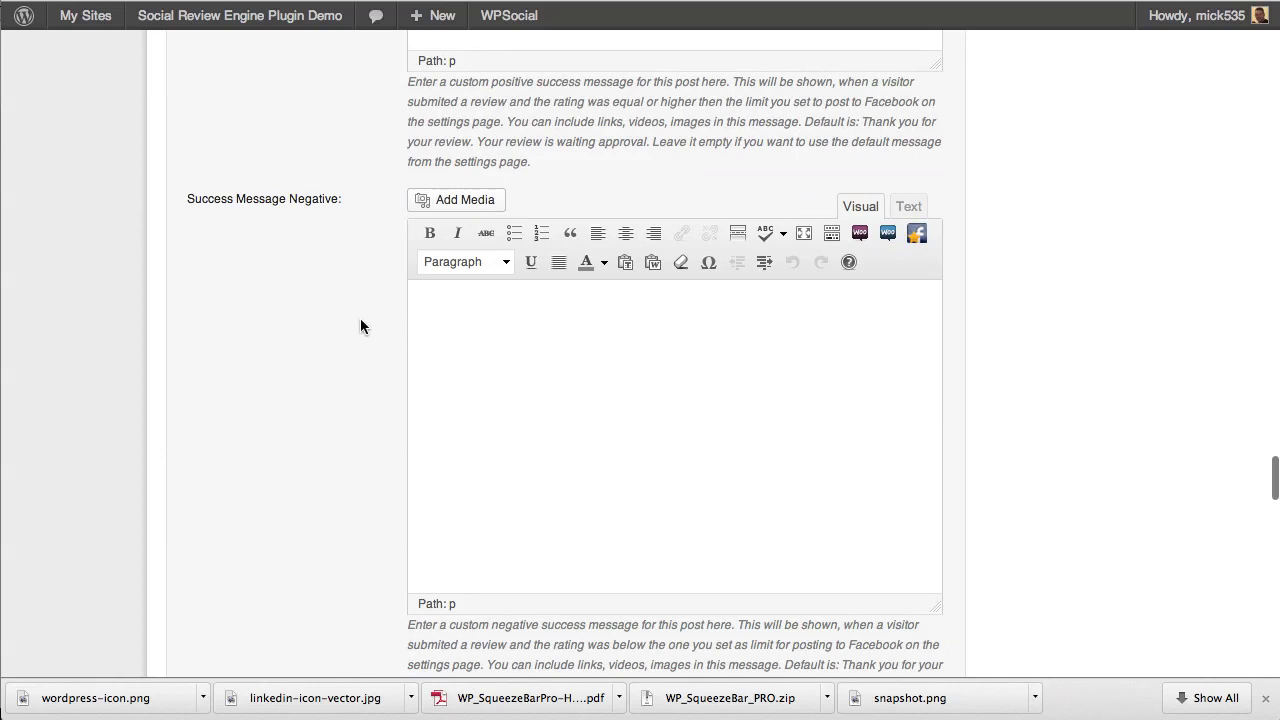
left_click(600, 331)
scroll(332, 424, "down", 1)
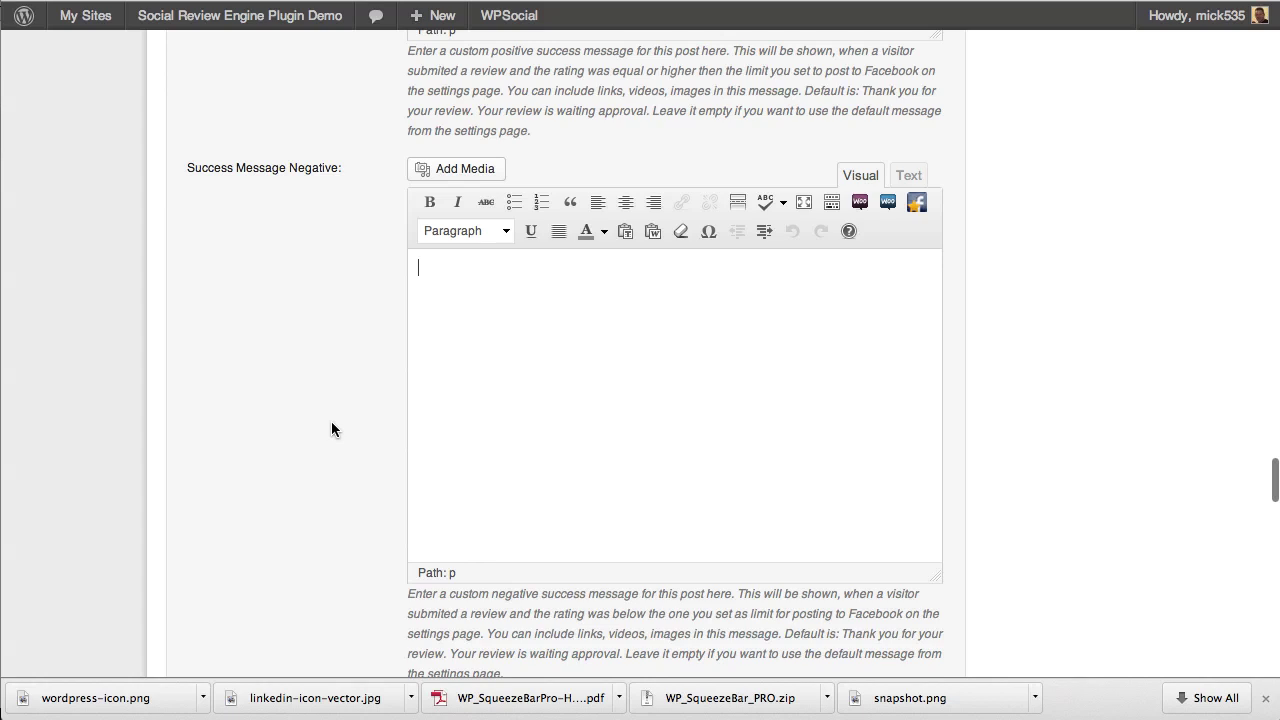
scroll(332, 424, "down", 3)
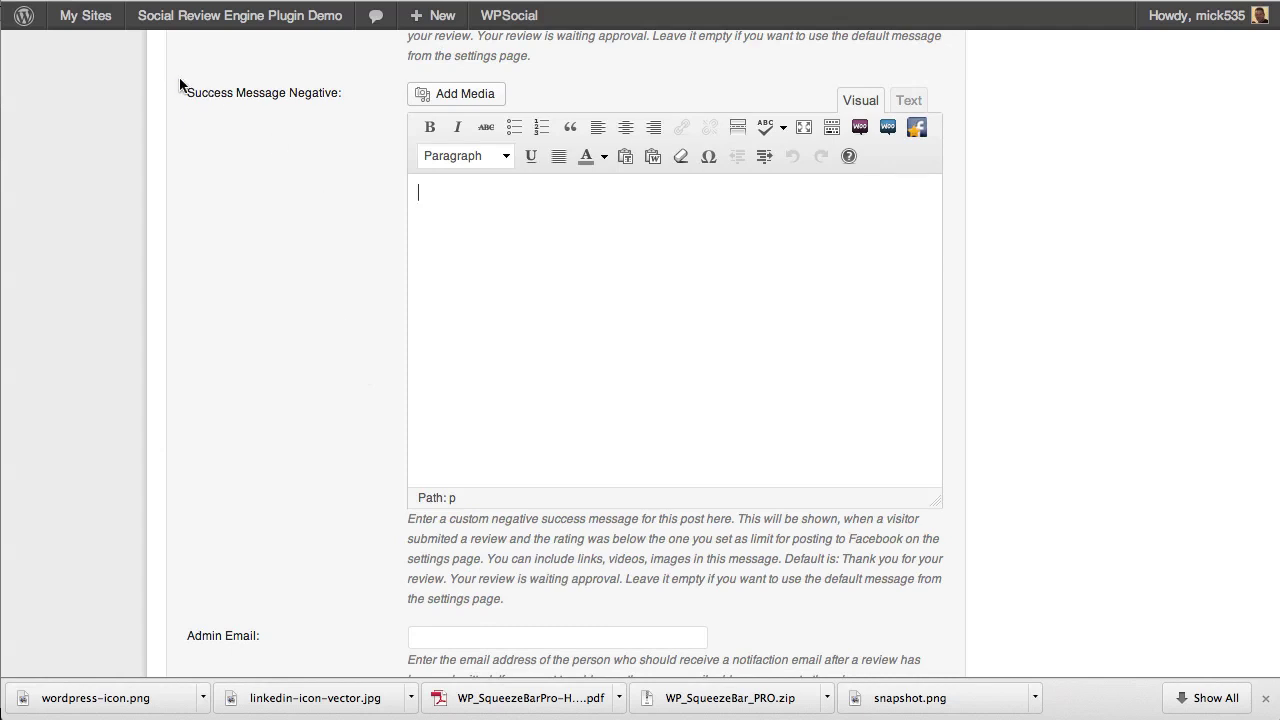
left_click_drag(187, 95, 343, 103)
left_click(331, 191)
Step: Examine the Admin Email, Admin Email Message and User Email Message fields with their available shortcodes
scroll(351, 341, "down", 5)
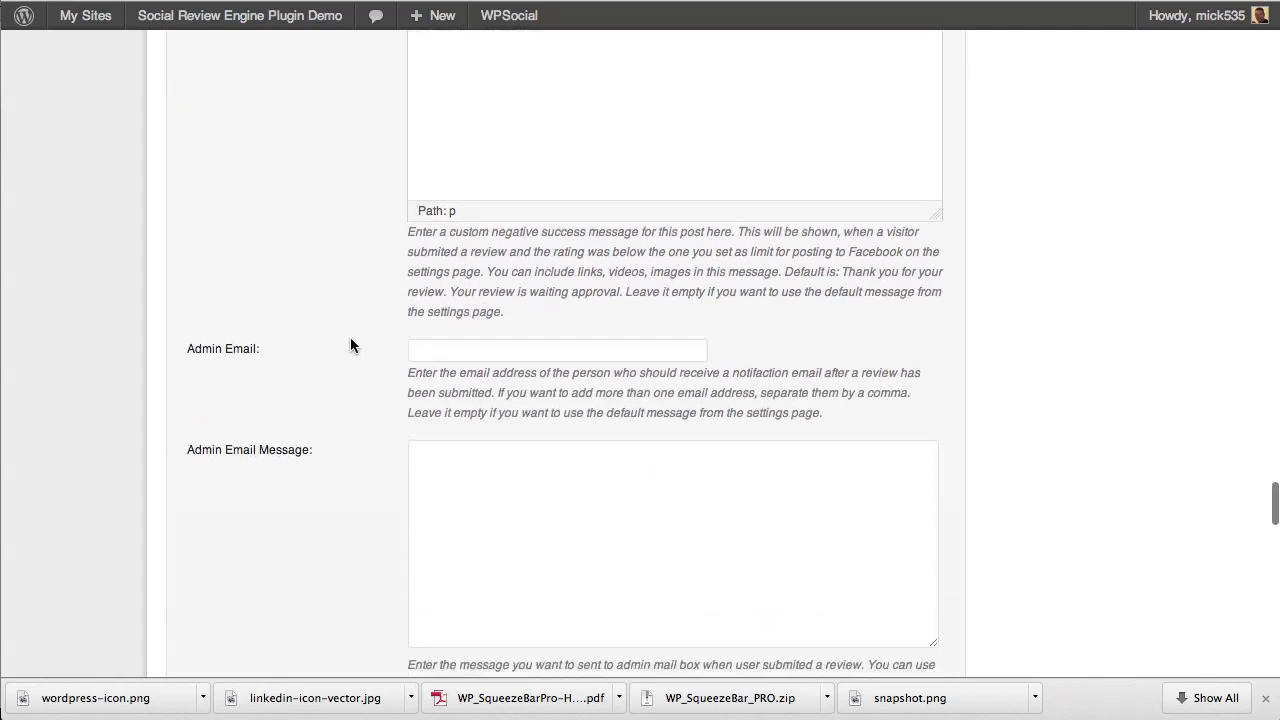
scroll(350, 345, "down", 2)
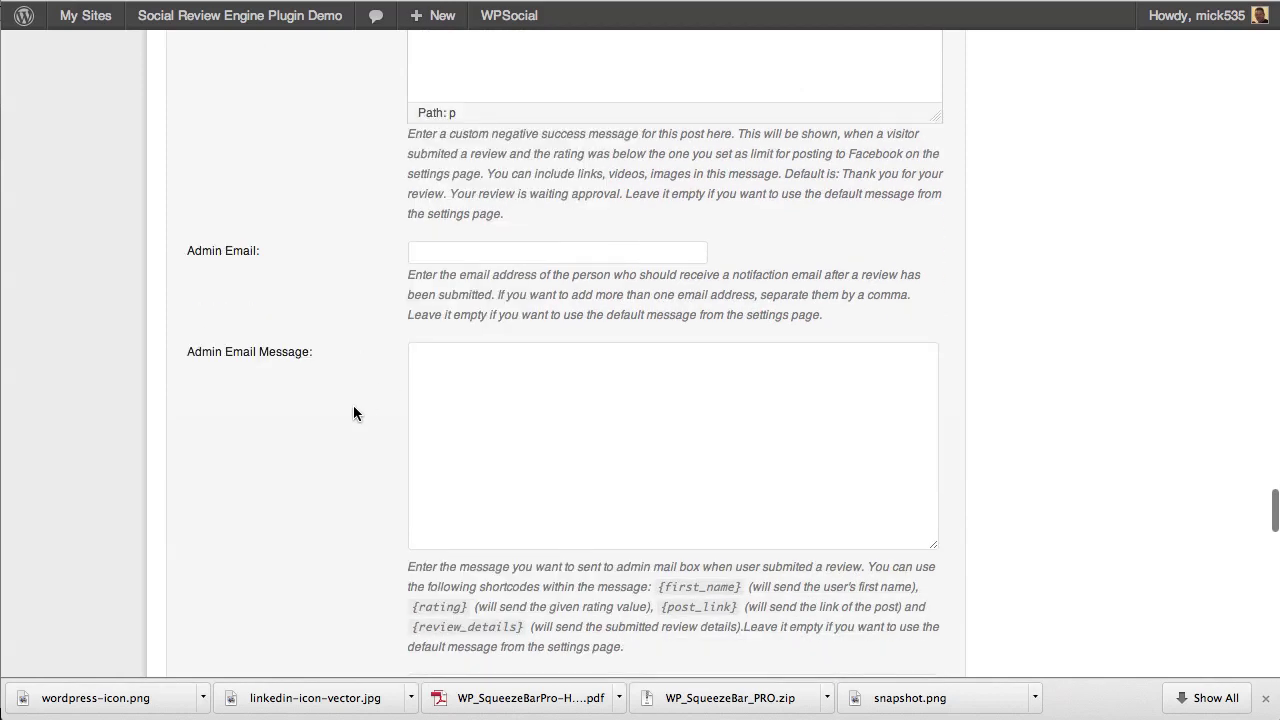
scroll(353, 413, "down", 7)
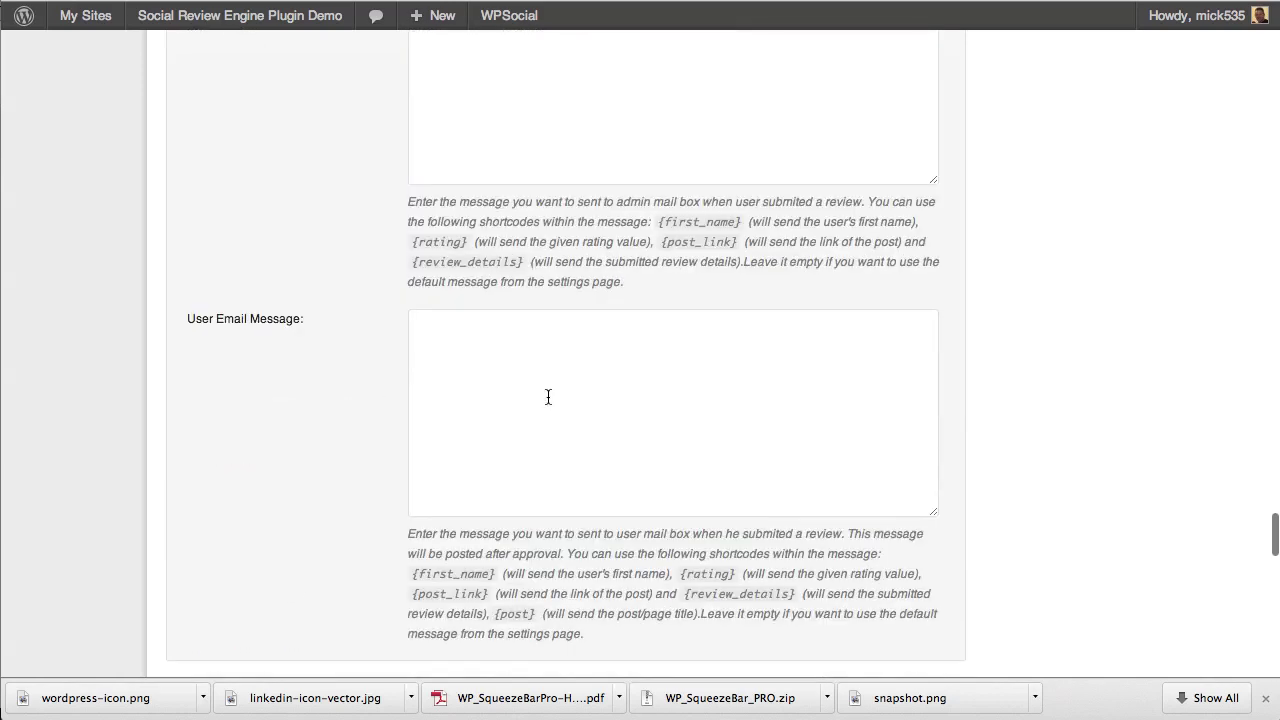
left_click(548, 397)
Step: Toggle the Allow comments and the trackbacks and pingbacks options in the Discussion settings of the new review
scroll(341, 440, "down", 5)
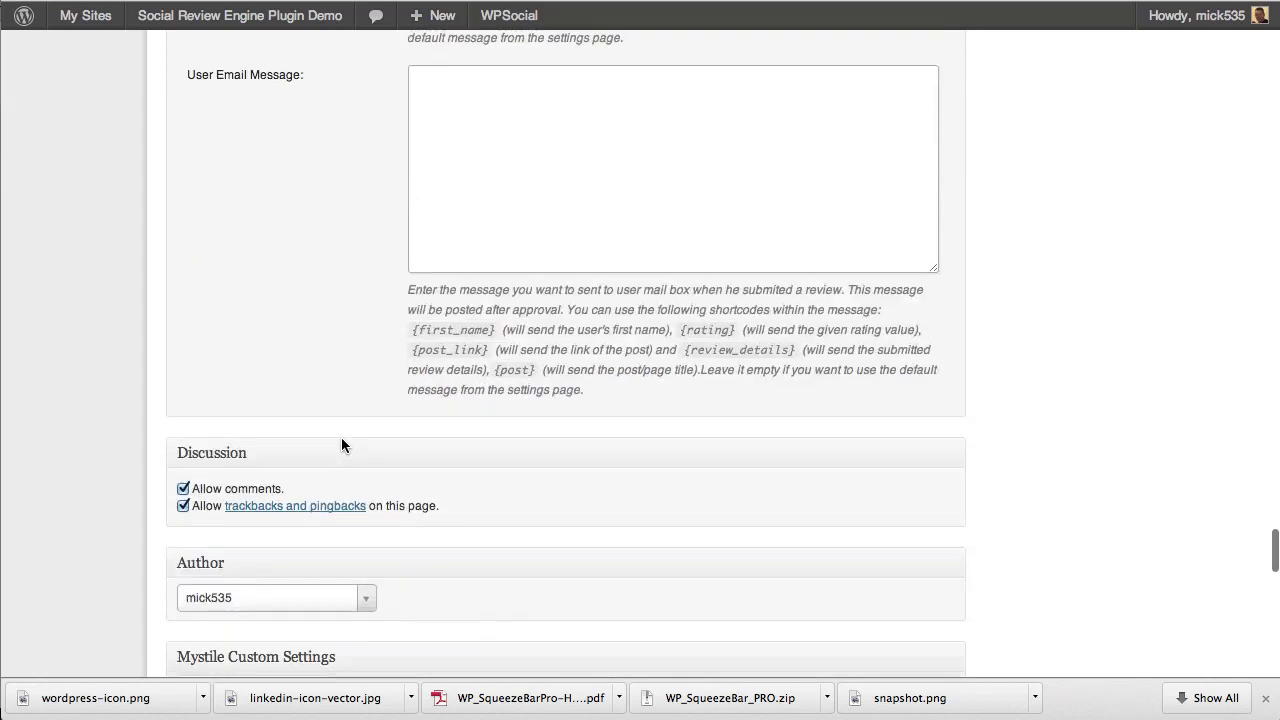
left_click(183, 488)
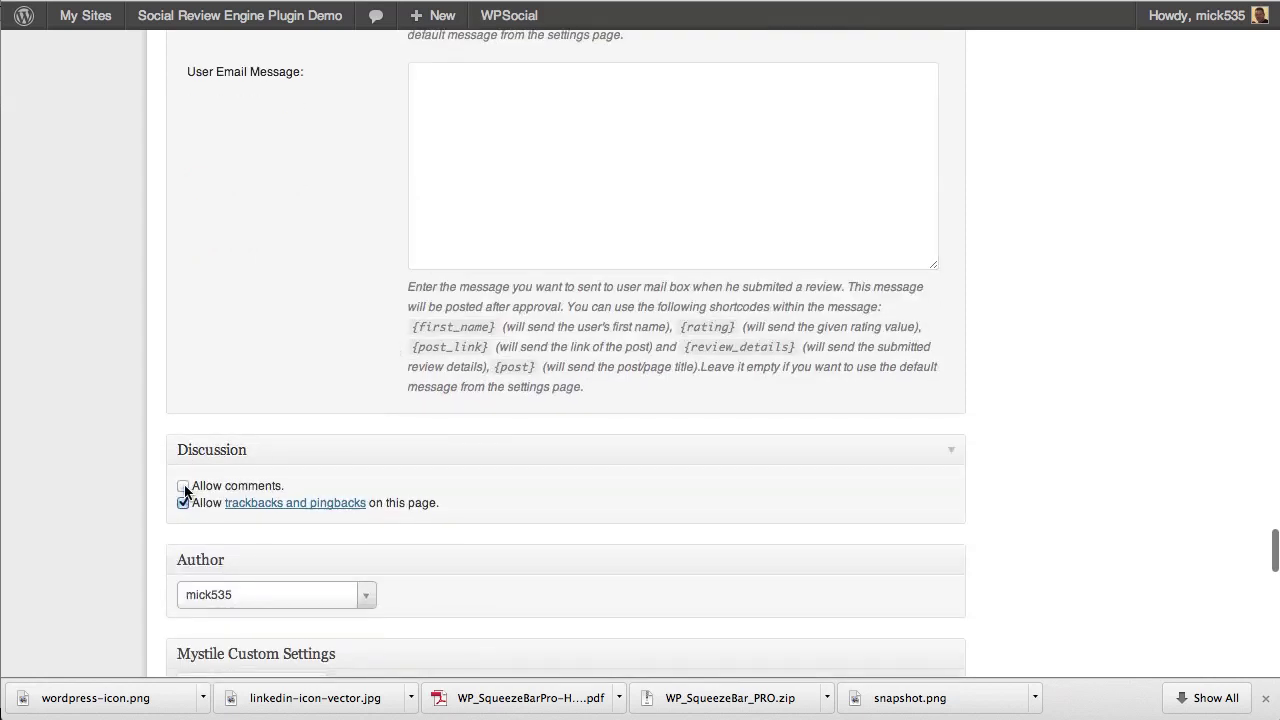
left_click(183, 487)
left_click(183, 503)
Step: Return to the content editor and publishing options at the beginning of the new review page
scroll(358, 406, "up", 3)
scroll(693, 340, "up", 20)
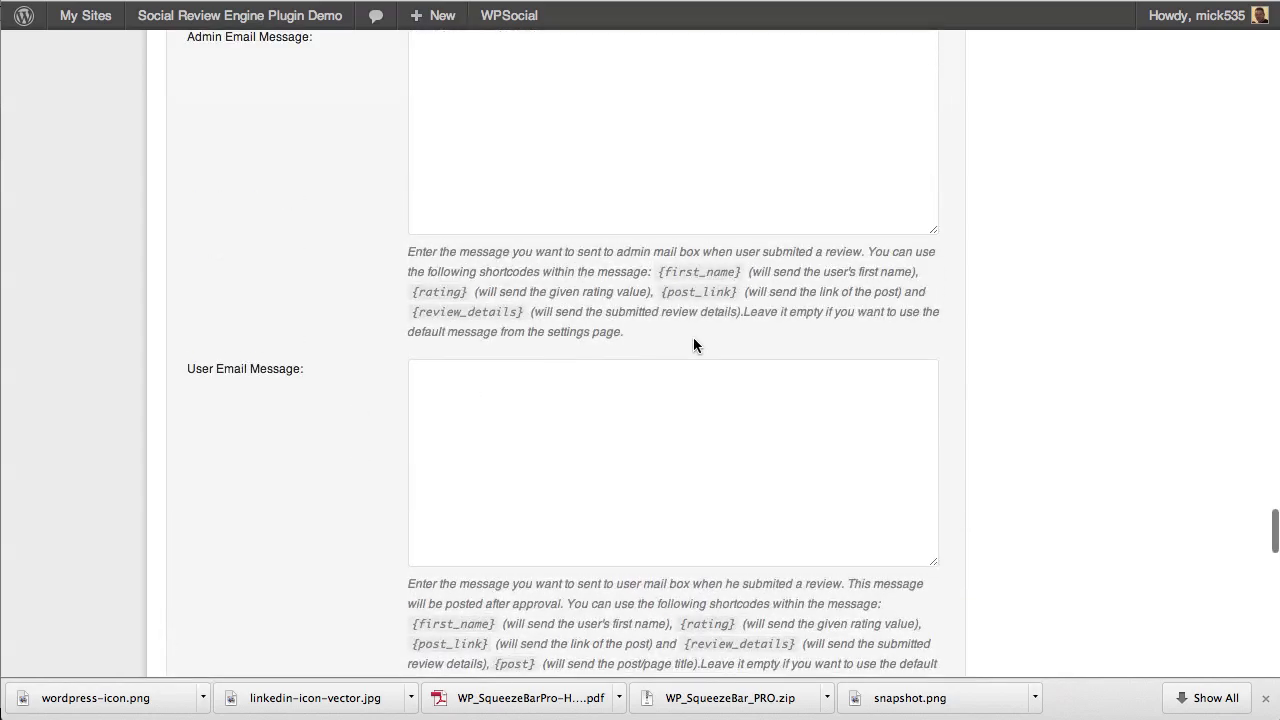
scroll(693, 337, "up", 20)
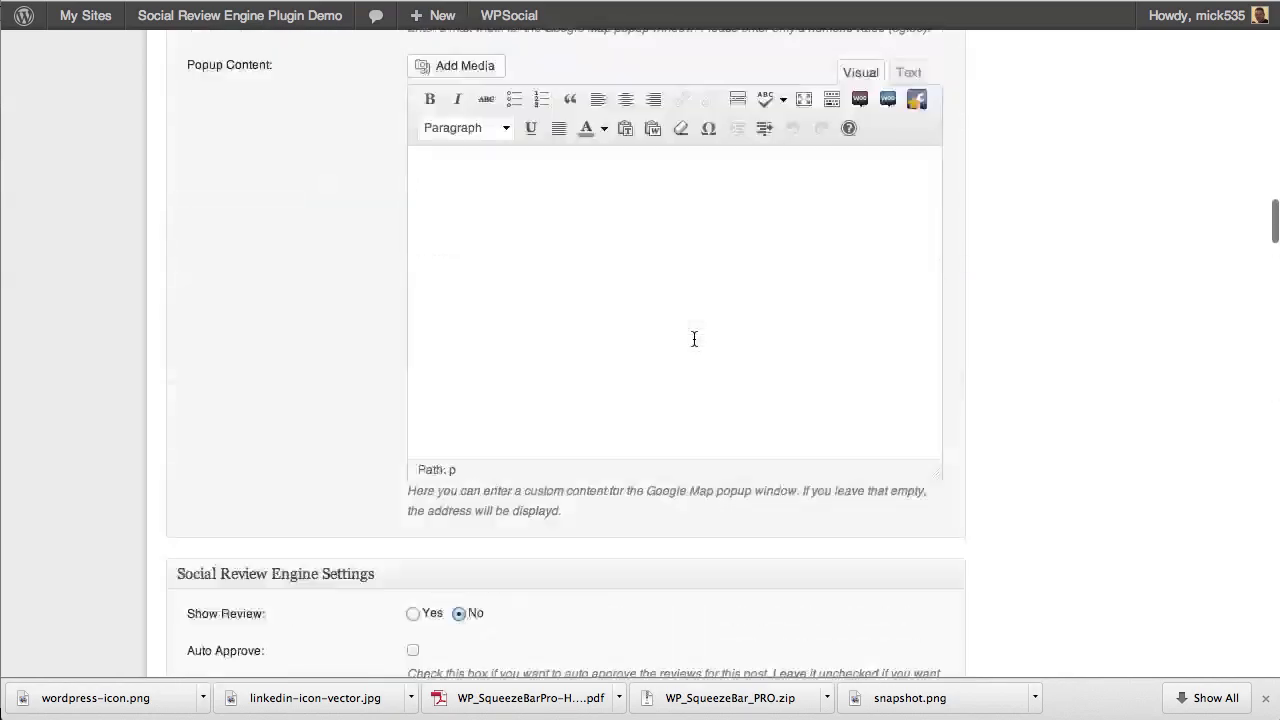
scroll(463, 340, "up", 10)
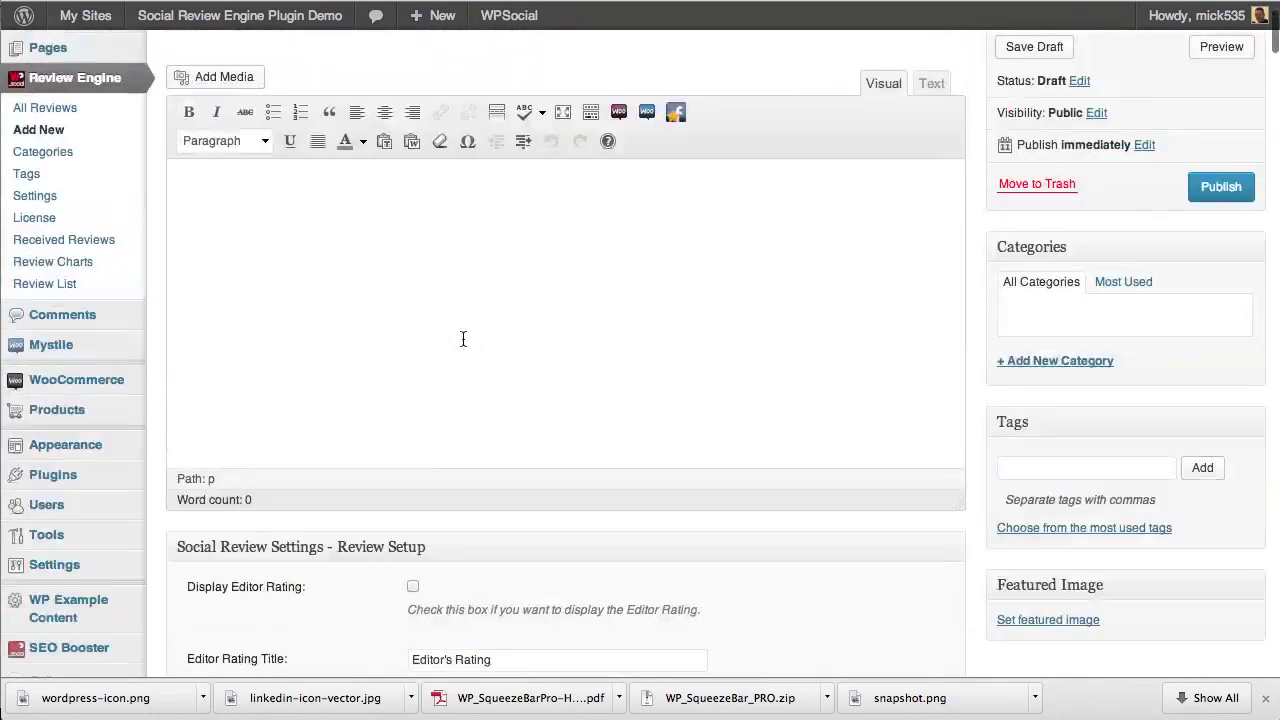